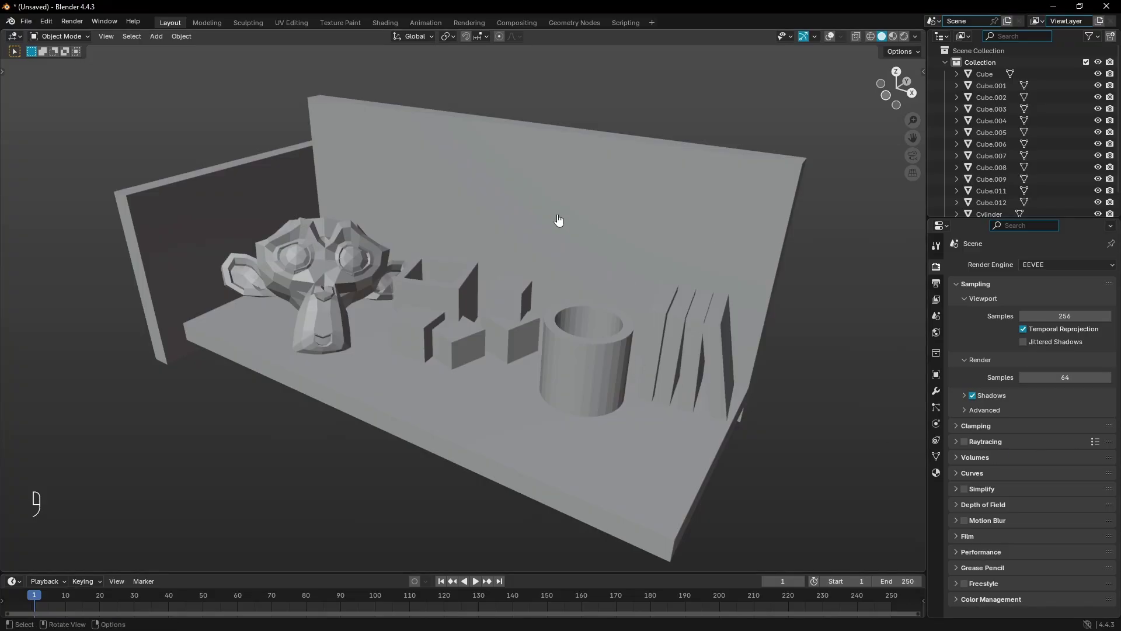
# Orbit and select the hollow box, a small cube, the cylinder and the monkey head.
pyautogui.moveTo(561, 220); pyautogui.dragTo(591, 184, button='middle')
pyautogui.click(421, 314)
pyautogui.click(584, 323)
pyautogui.moveTo(678, 357); pyautogui.dragTo(589, 295, button='middle')
pyautogui.click(643, 341)
pyautogui.click(302, 270)
pyautogui.moveTo(302, 269); pyautogui.dragTo(381, 308, button='middle')
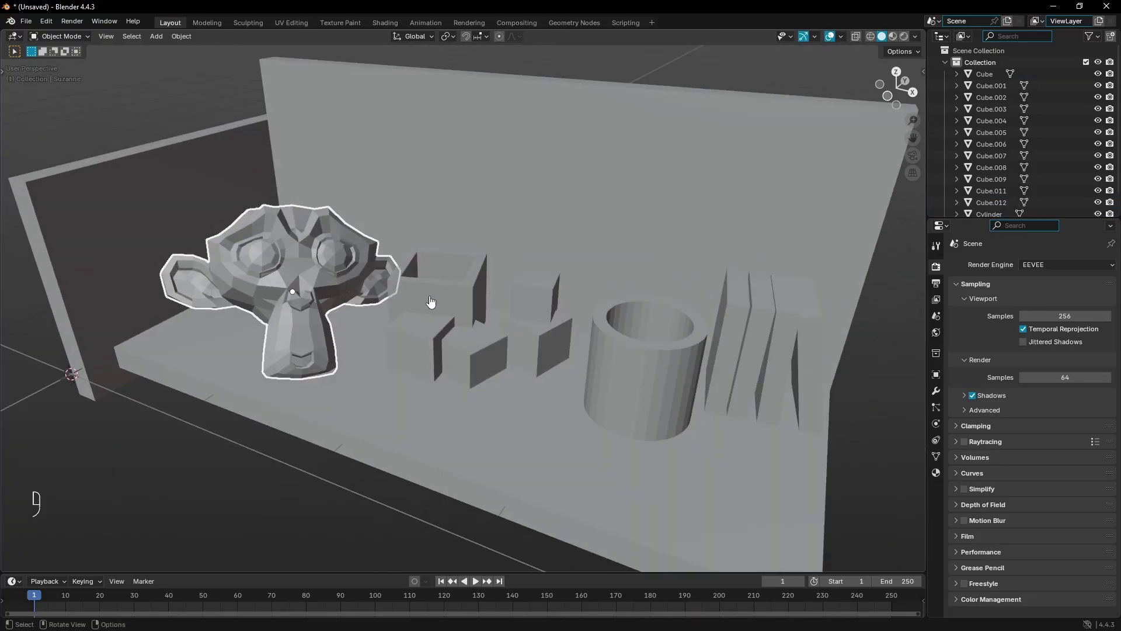
# Select the remaining shelf cubes and the back wall, orbiting back to a frontal view.
pyautogui.click(422, 342)
pyautogui.click(476, 356)
pyautogui.click(549, 360)
pyautogui.click(779, 351)
pyautogui.moveTo(781, 320); pyautogui.dragTo(705, 271, button='middle')
pyautogui.moveTo(705, 271); pyautogui.dragTo(695, 268)
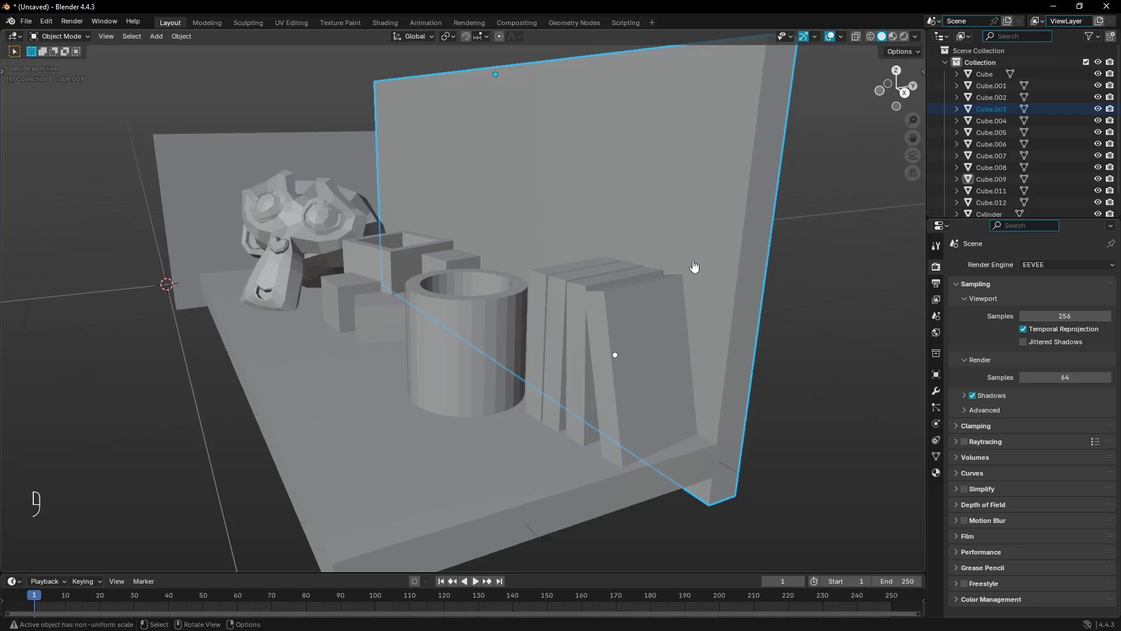
pyautogui.moveTo(570, 271); pyautogui.dragTo(642, 331, button='middle')
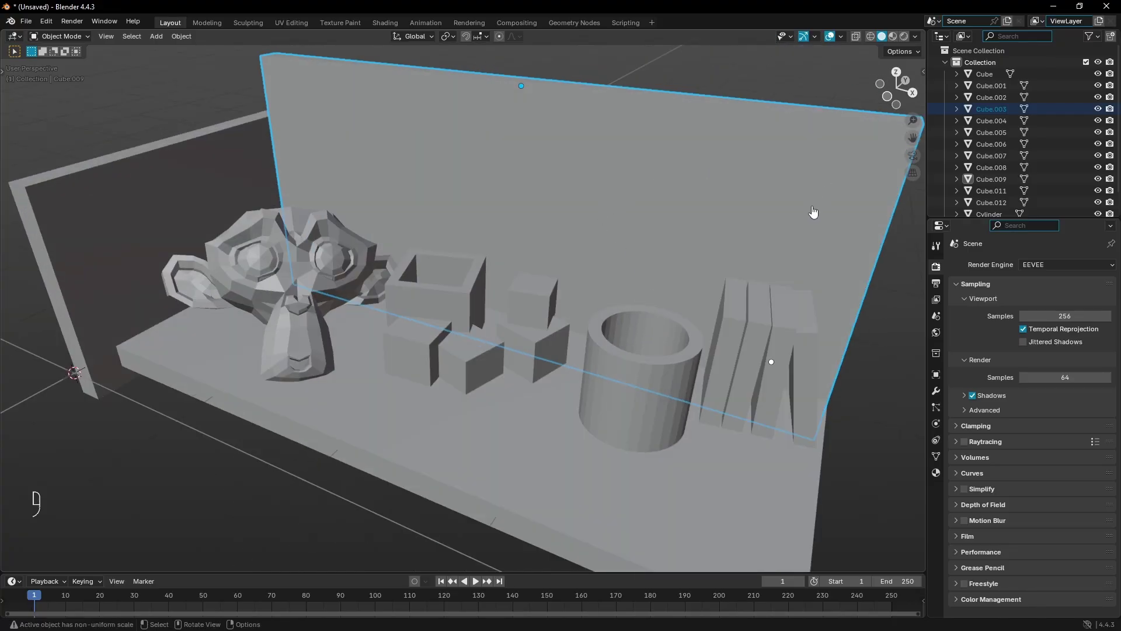
# Cycle the viewport shading from Wireframe to Solid, ending on Material Preview.
pyautogui.click(871, 36)
pyautogui.moveTo(825, 115); pyautogui.dragTo(768, 138, button='middle')
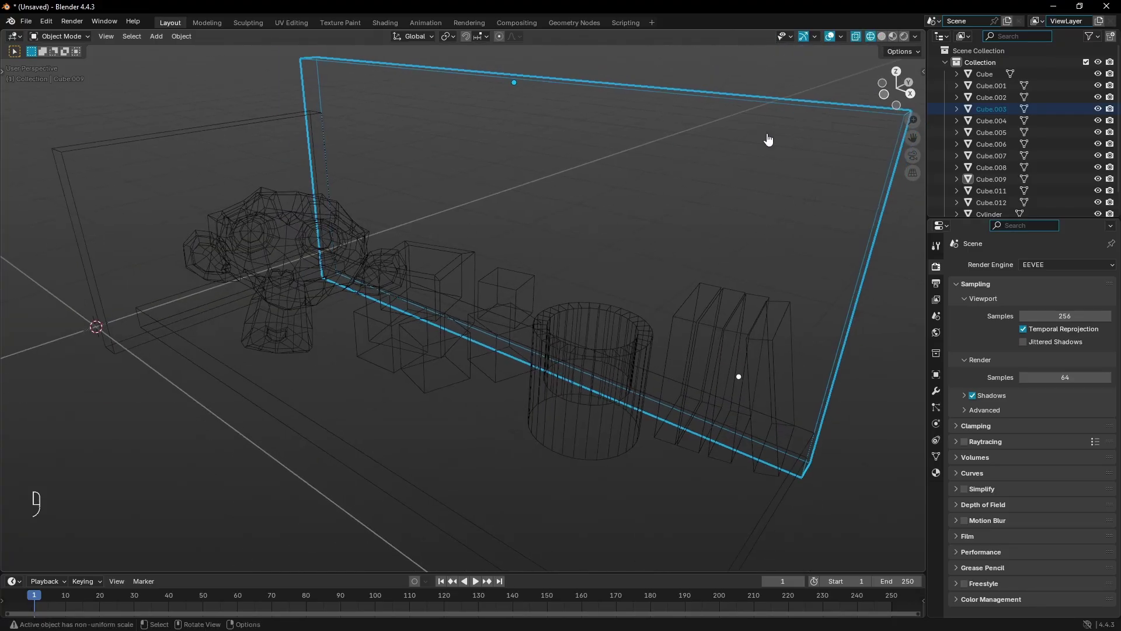
pyautogui.click(882, 36)
pyautogui.click(893, 37)
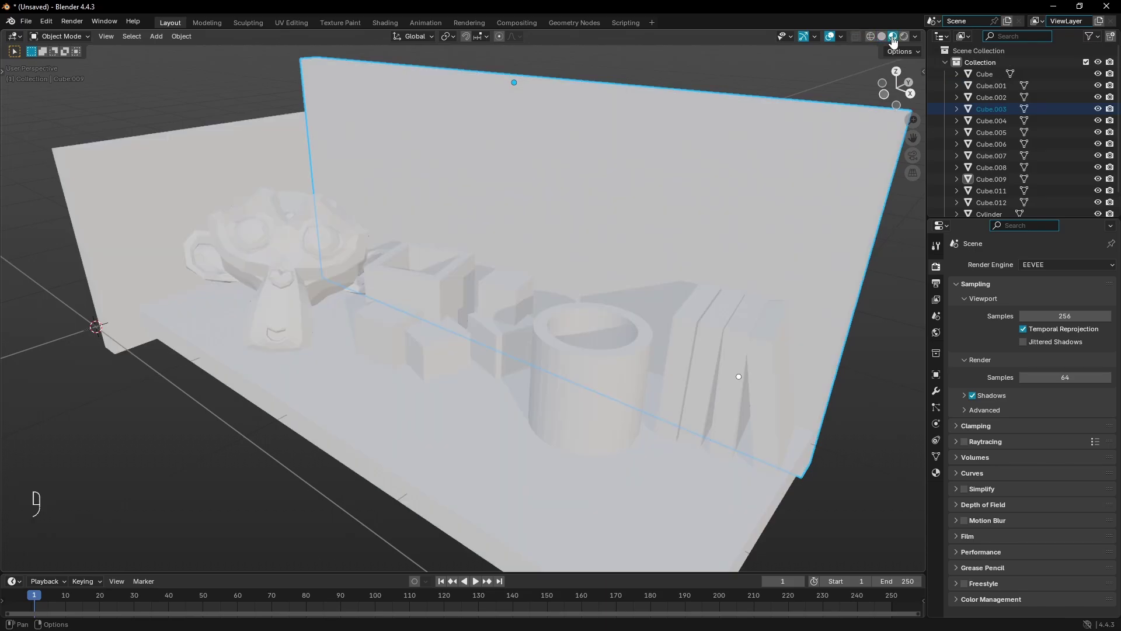
# Give the cylinder a new material with a red Base Color.
pyautogui.moveTo(683, 202); pyautogui.dragTo(701, 208, button='middle')
pyautogui.click(651, 360)
pyautogui.click(936, 472)
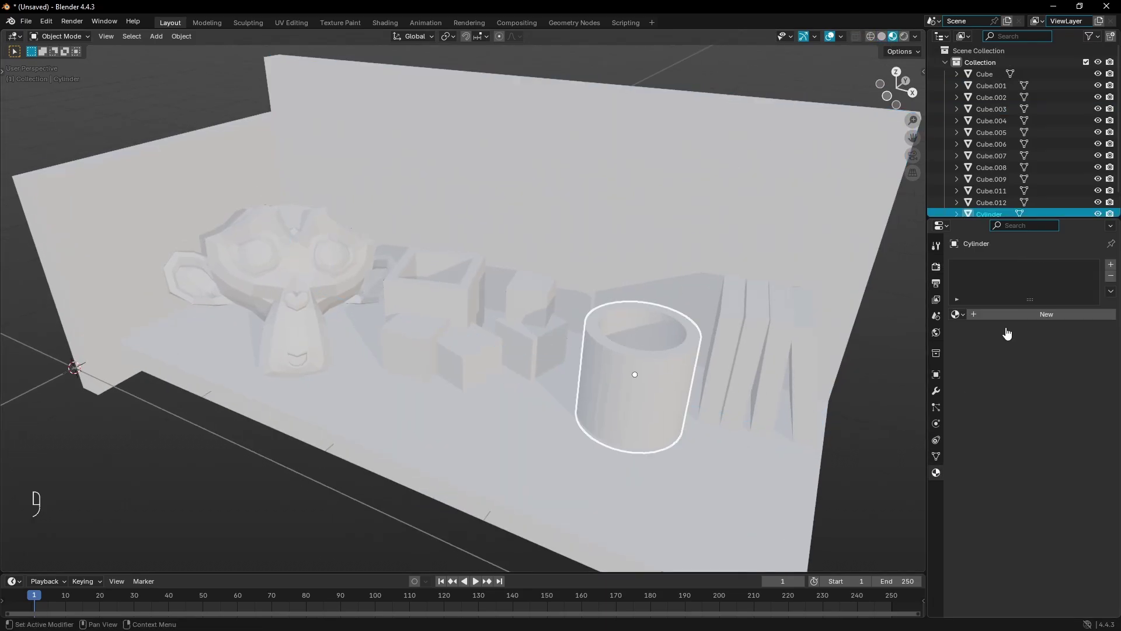
pyautogui.click(984, 315)
pyautogui.click(1045, 389)
pyautogui.moveTo(1049, 260); pyautogui.dragTo(1028, 282)
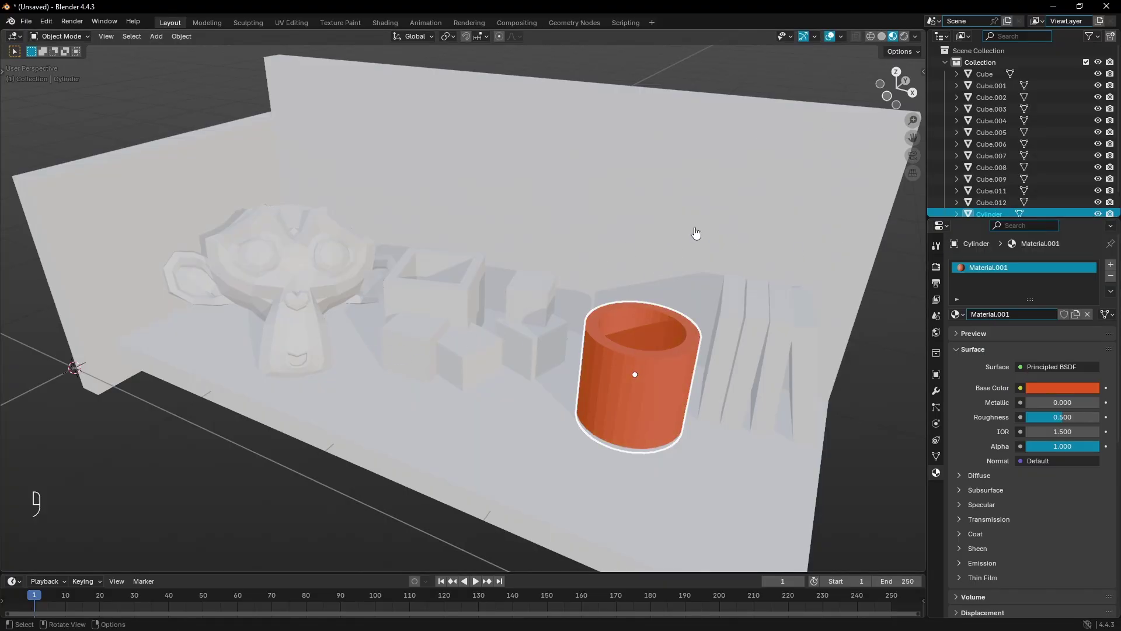
# In Rendered view, add a point light and move it into position.
pyautogui.click(904, 37)
pyautogui.scroll(-3, 711, 257)
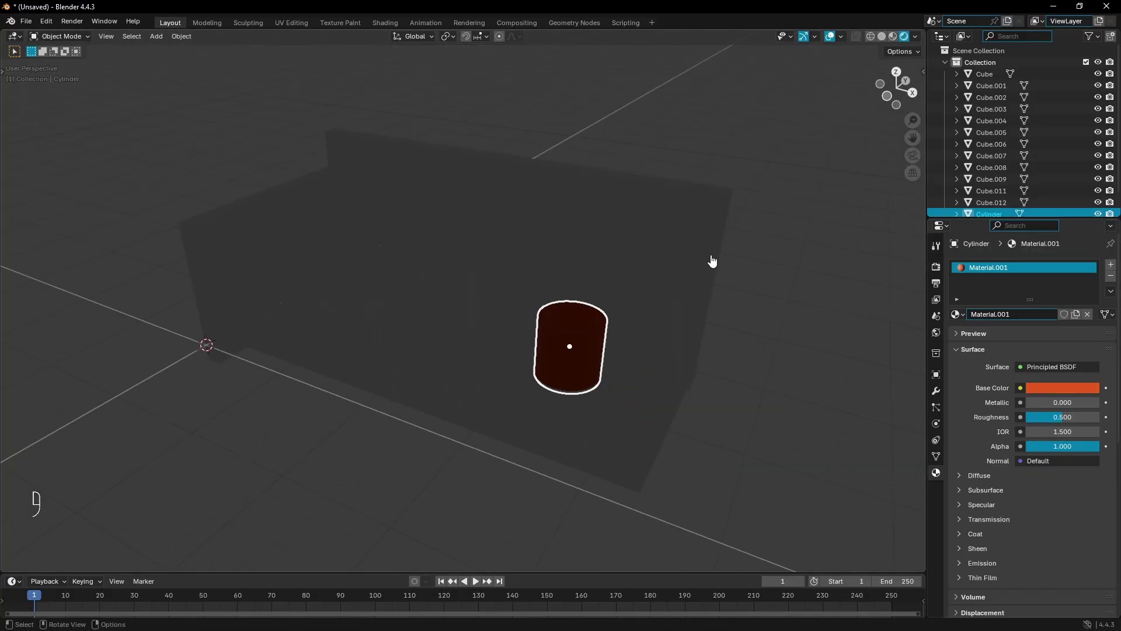
pyautogui.hotkey('shift', 'a')
pyautogui.moveTo(520, 409)
pyautogui.click(578, 408)
pyautogui.moveTo(578, 408); pyautogui.dragTo(506, 333, button='middle')
pyautogui.press('g')
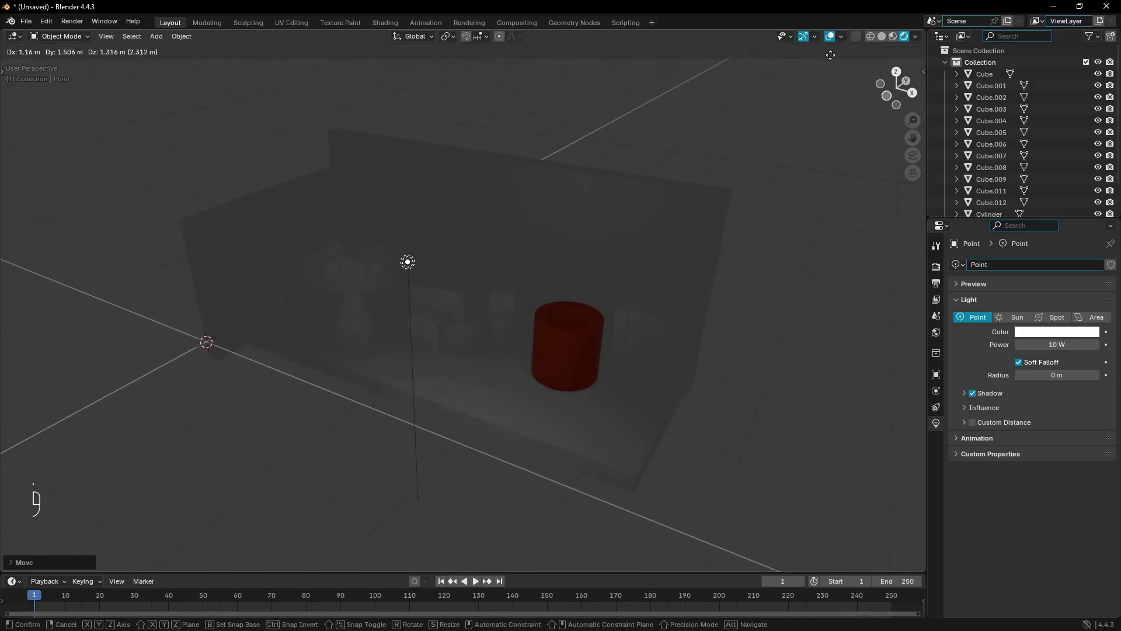
pyautogui.click(834, 495)
# Set the point light's power to 135.5 W, move it right, then delete it.
pyautogui.moveTo(1047, 344); pyautogui.dragTo(1055, 345)
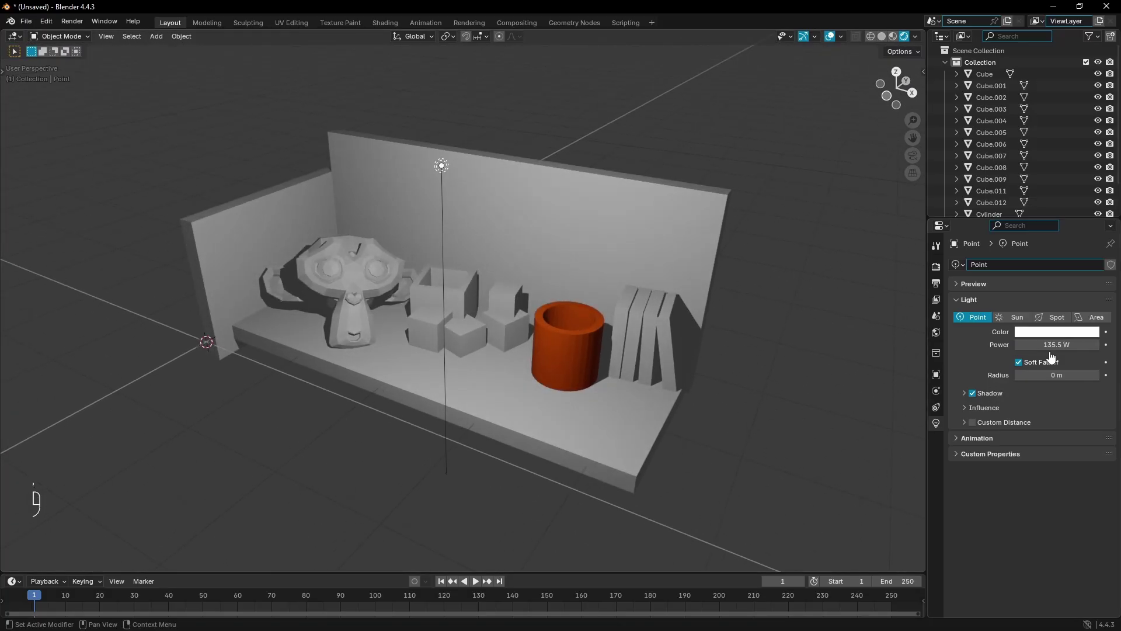
pyautogui.scroll(4, 710, 335)
pyautogui.scroll(-7, 711, 335)
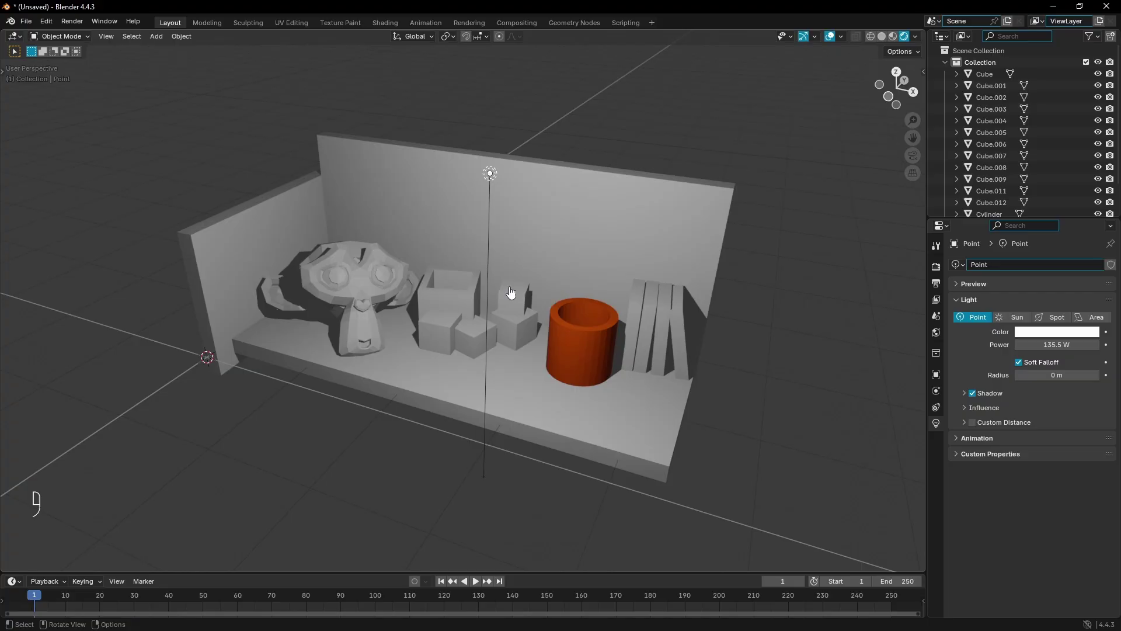
pyautogui.press('g')
pyautogui.click(878, 308)
pyautogui.scroll(1, 586, 315)
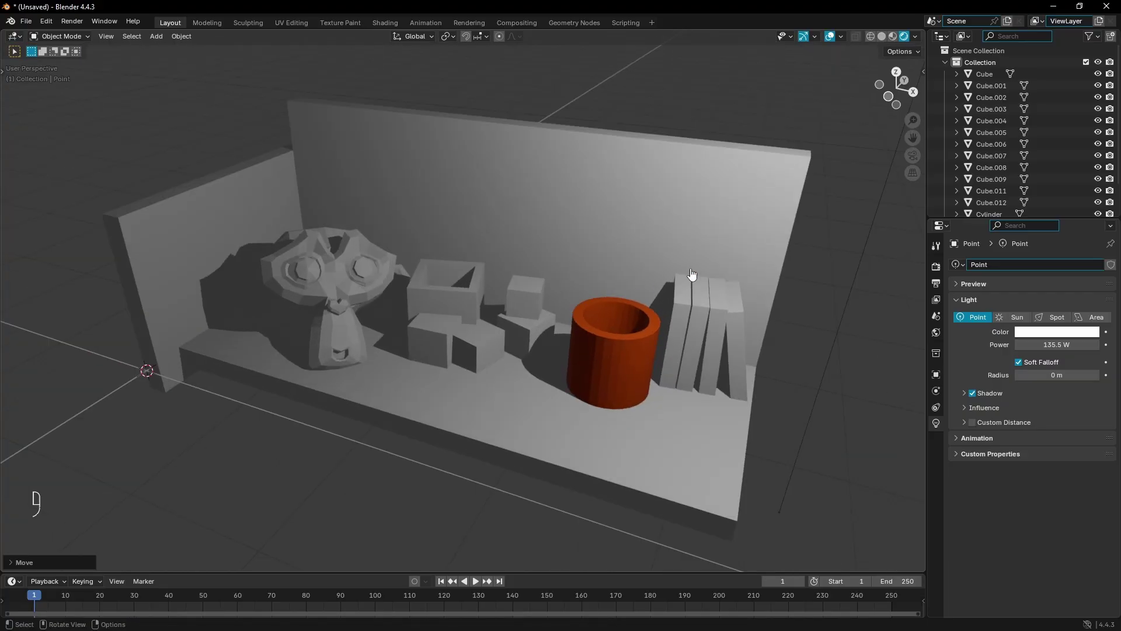
pyautogui.moveTo(694, 275); pyautogui.dragTo(674, 277, button='middle')
pyautogui.press('Delete')
# Return to Solid shading and set the viewport lighting to MatCap.
pyautogui.click(882, 36)
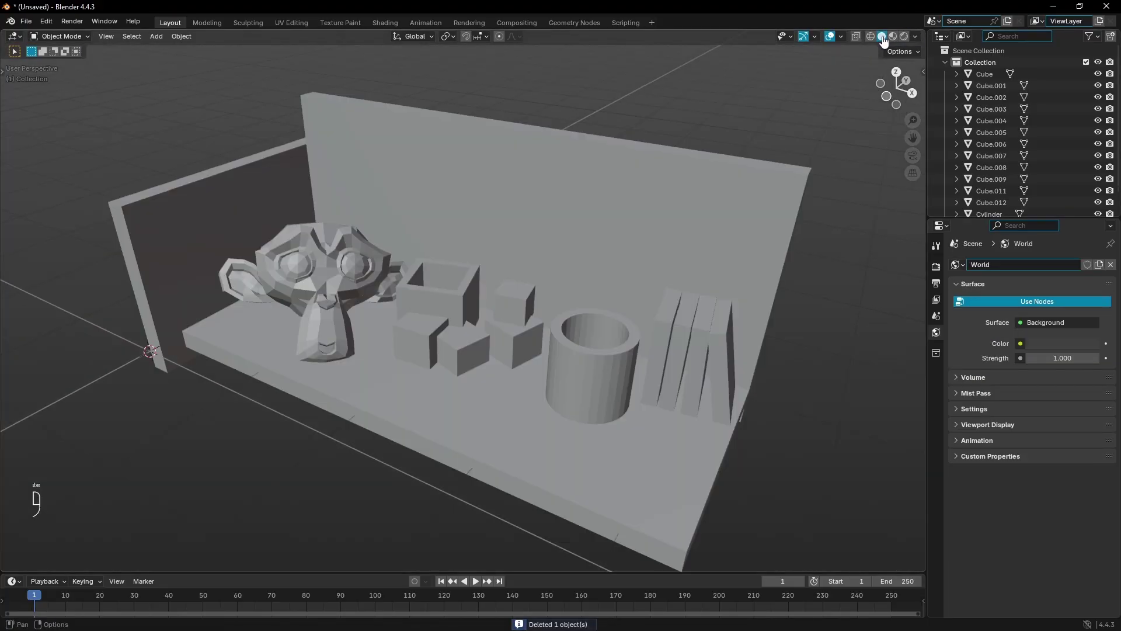
pyautogui.click(915, 38)
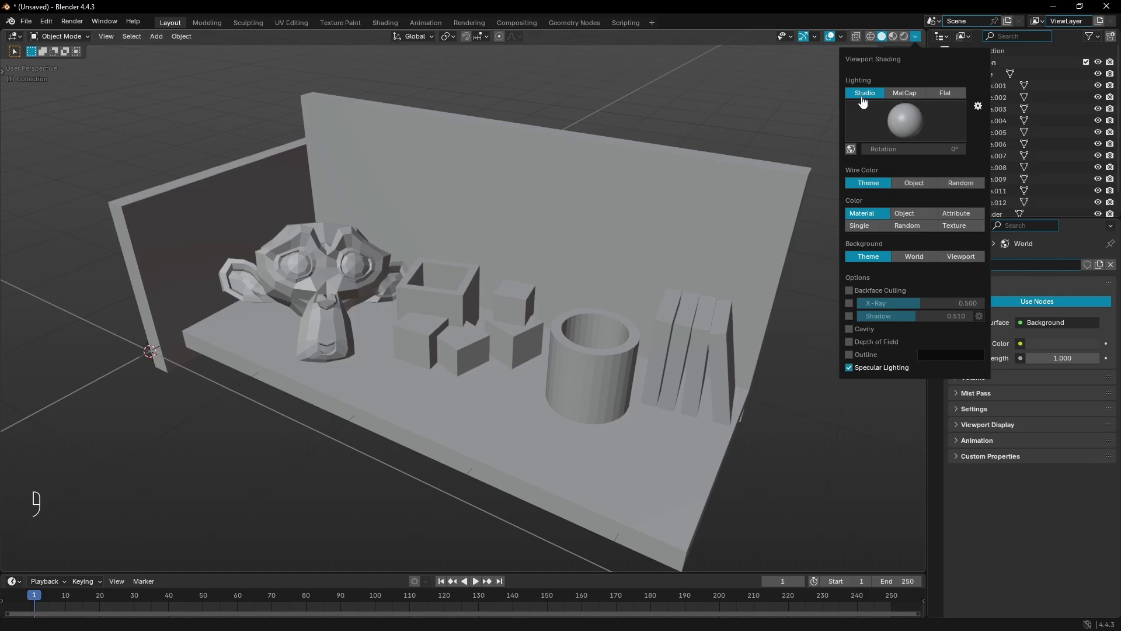
pyautogui.moveTo(656, 255); pyautogui.dragTo(706, 206, button='middle')
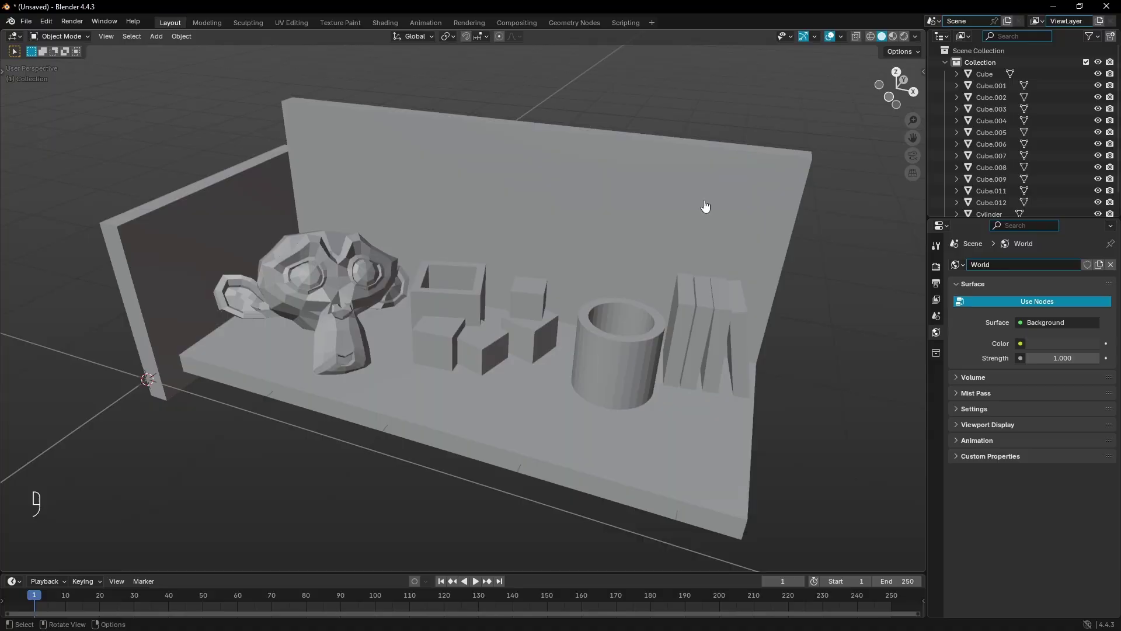
pyautogui.click(915, 37)
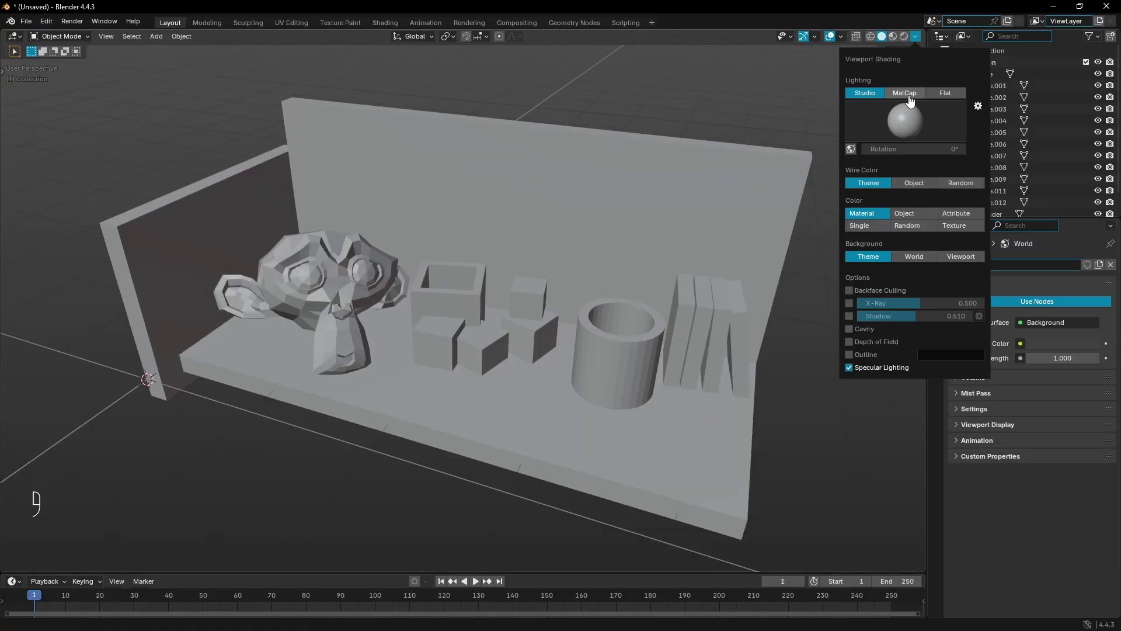
pyautogui.click(909, 101)
pyautogui.scroll(4, 695, 274)
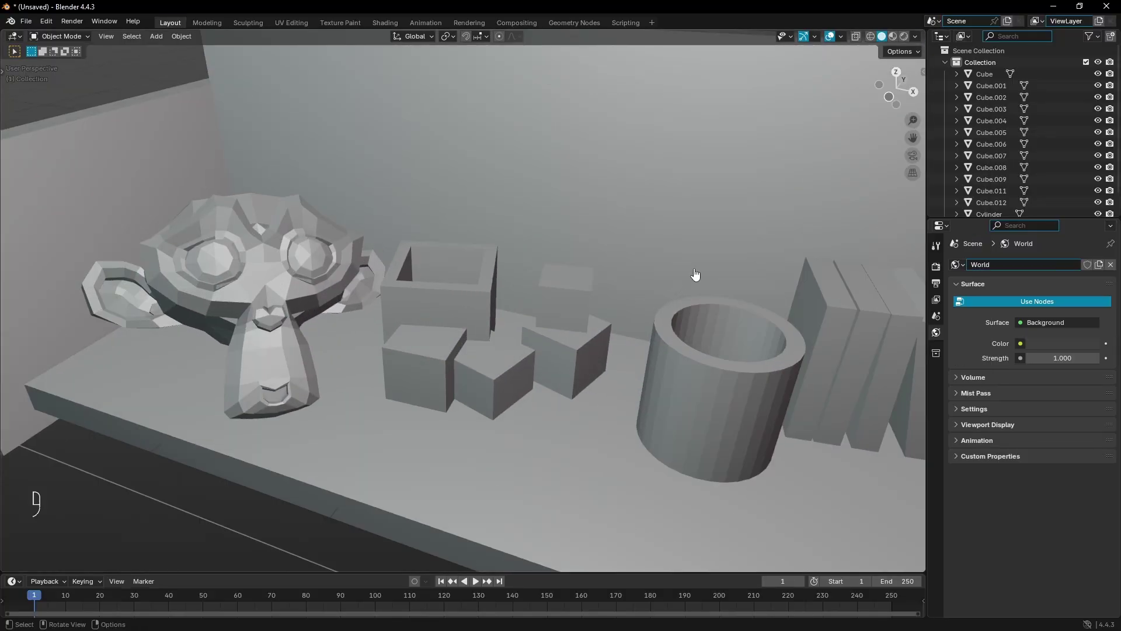
# Toggle the viewport lighting back and forth between Studio and MatCap.
pyautogui.click(916, 39)
pyautogui.click(874, 96)
pyautogui.click(895, 96)
pyautogui.click(879, 95)
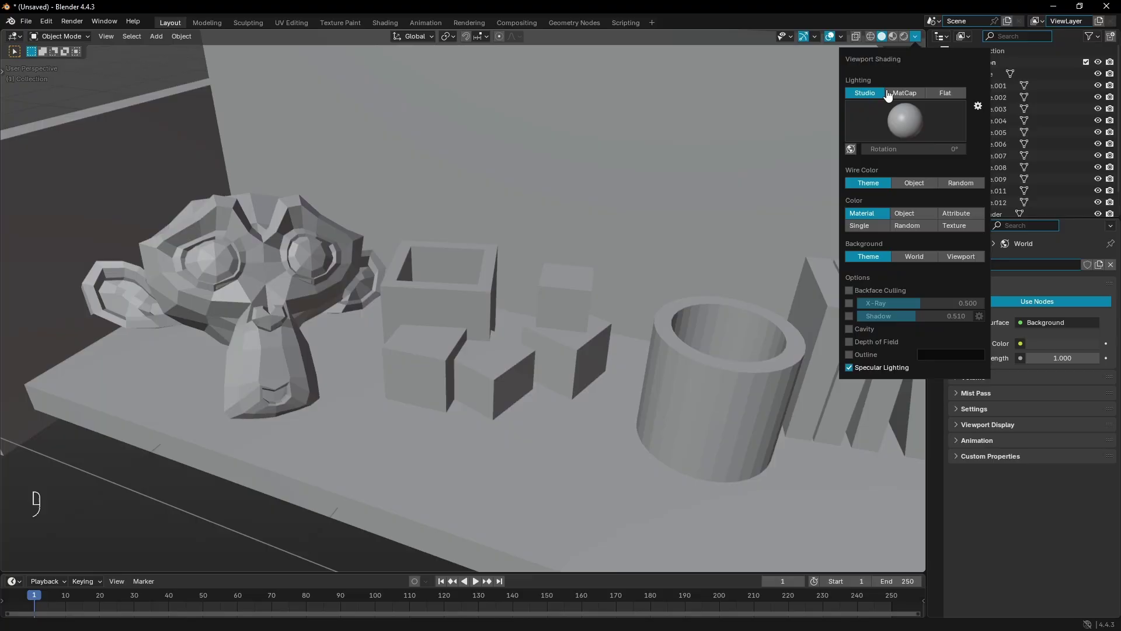
pyautogui.click(895, 95)
pyautogui.click(870, 94)
pyautogui.click(889, 94)
pyautogui.click(882, 95)
pyautogui.click(889, 94)
pyautogui.click(883, 94)
pyautogui.click(892, 95)
# Switch the lighting to Flat and orbit around the flat-lit shelf.
pyautogui.click(942, 95)
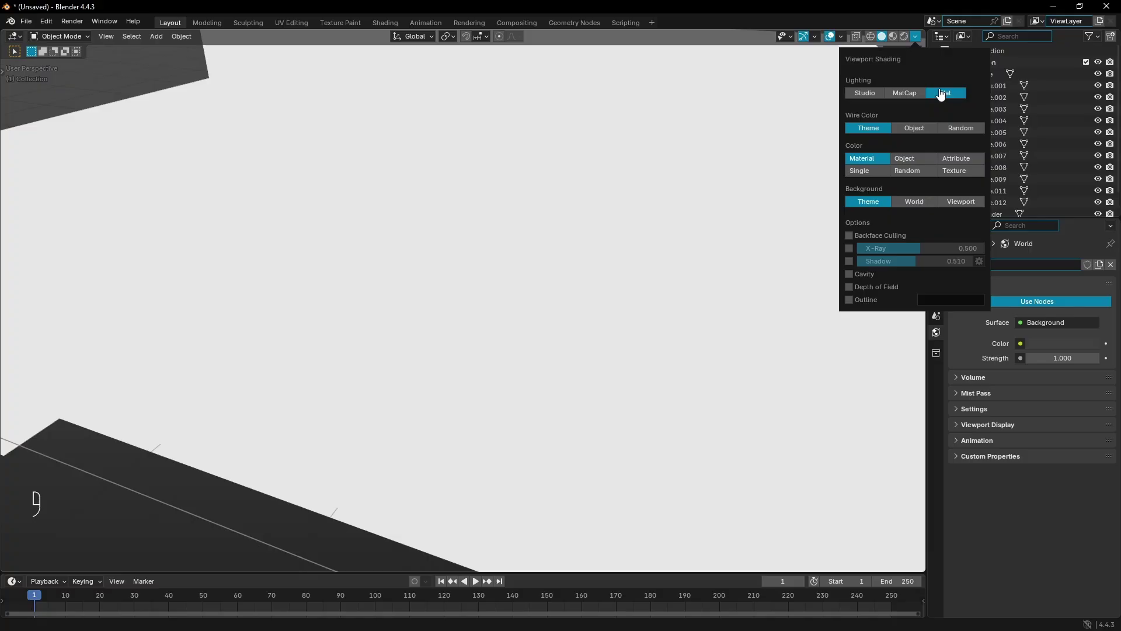
pyautogui.scroll(-4, 671, 313)
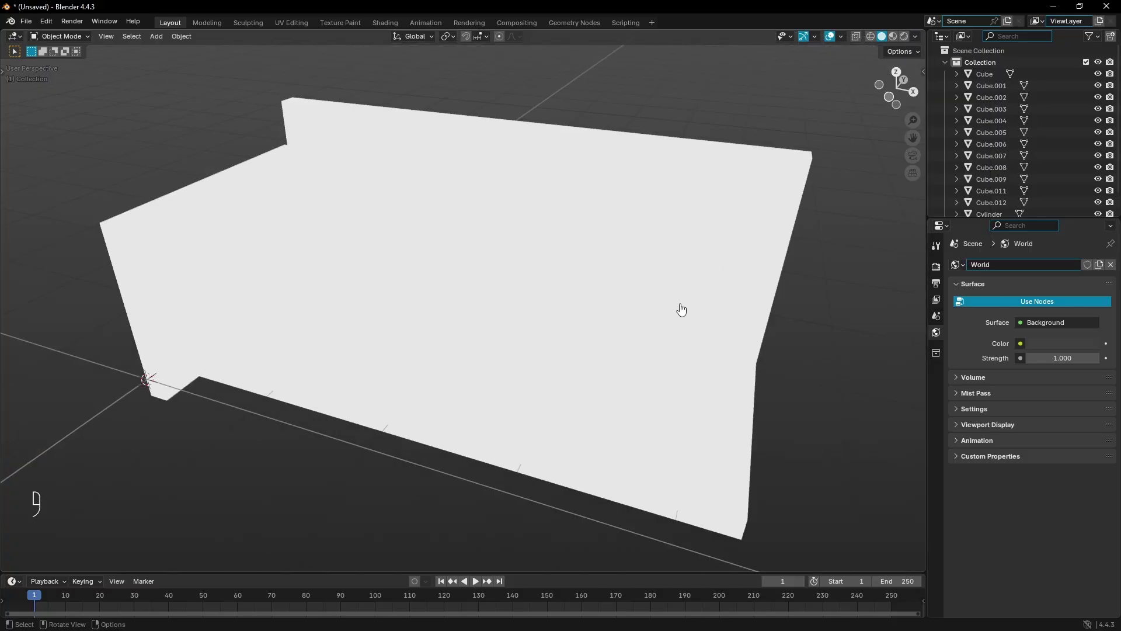
pyautogui.moveTo(781, 315)
pyautogui.mouseDown(button='middle')
pyautogui.moveTo(851, 306)
pyautogui.moveTo(723, 316)
pyautogui.moveTo(776, 310)
pyautogui.mouseUp(button='middle')
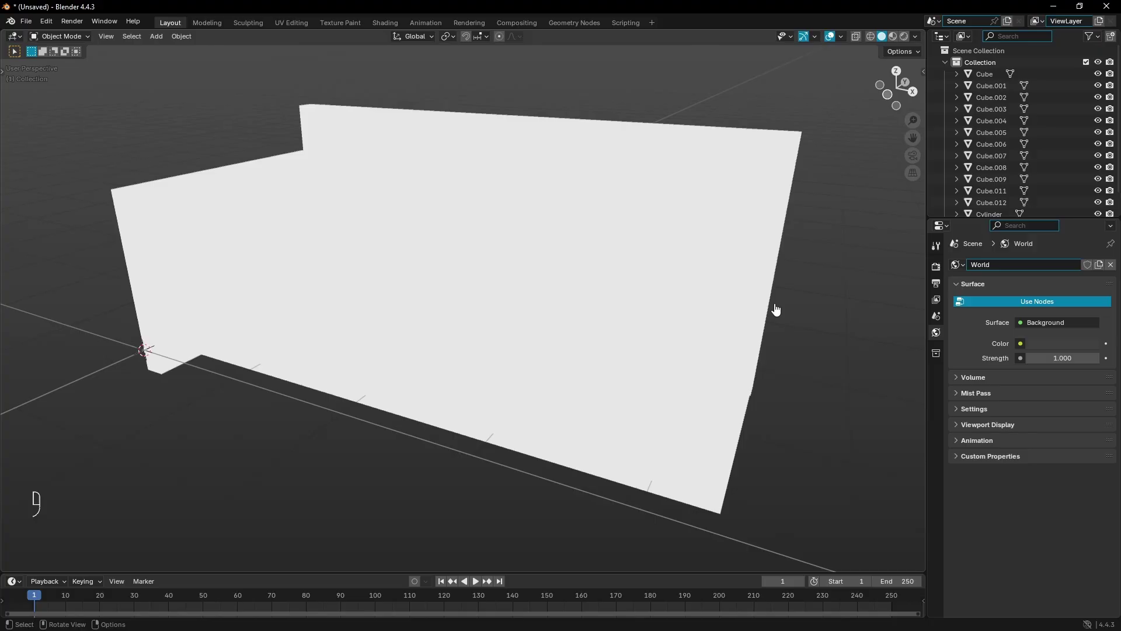
pyautogui.scroll(5, 679, 356)
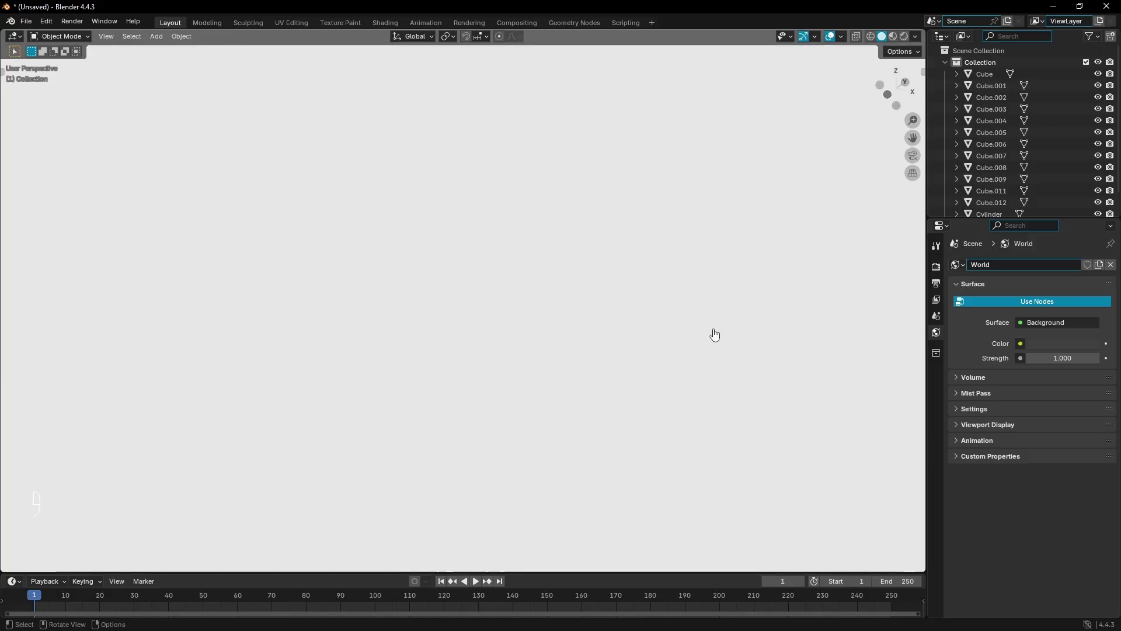
pyautogui.scroll(-5, 713, 332)
pyautogui.scroll(2, 739, 324)
pyautogui.click(915, 37)
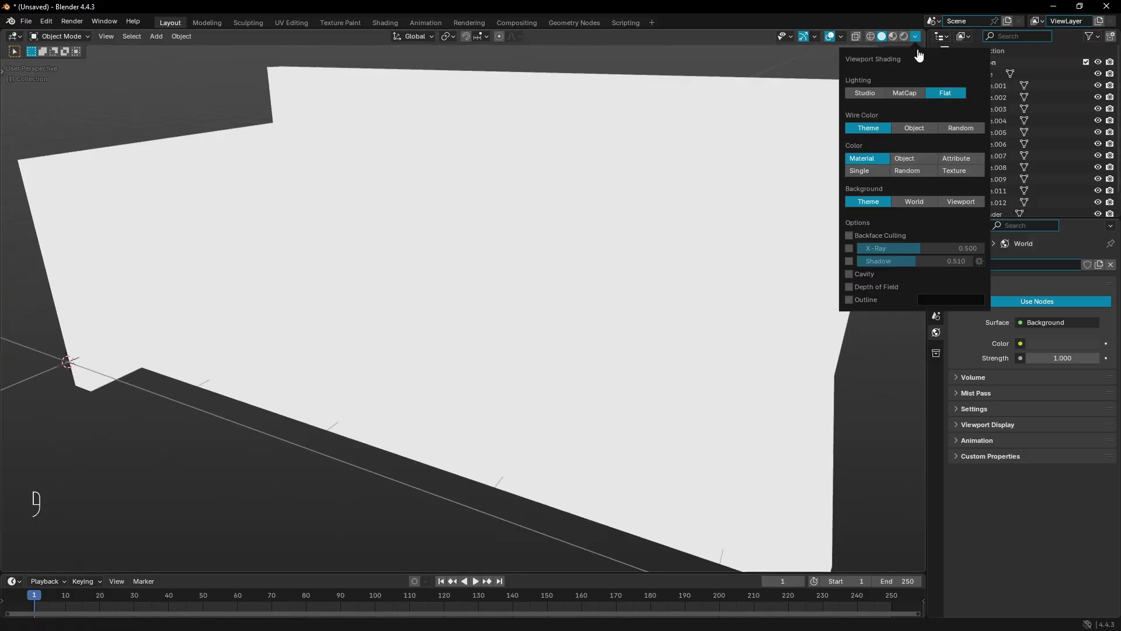
# Restore Studio lighting, try the second studio light, then pick a brighter one.
pyautogui.click(876, 95)
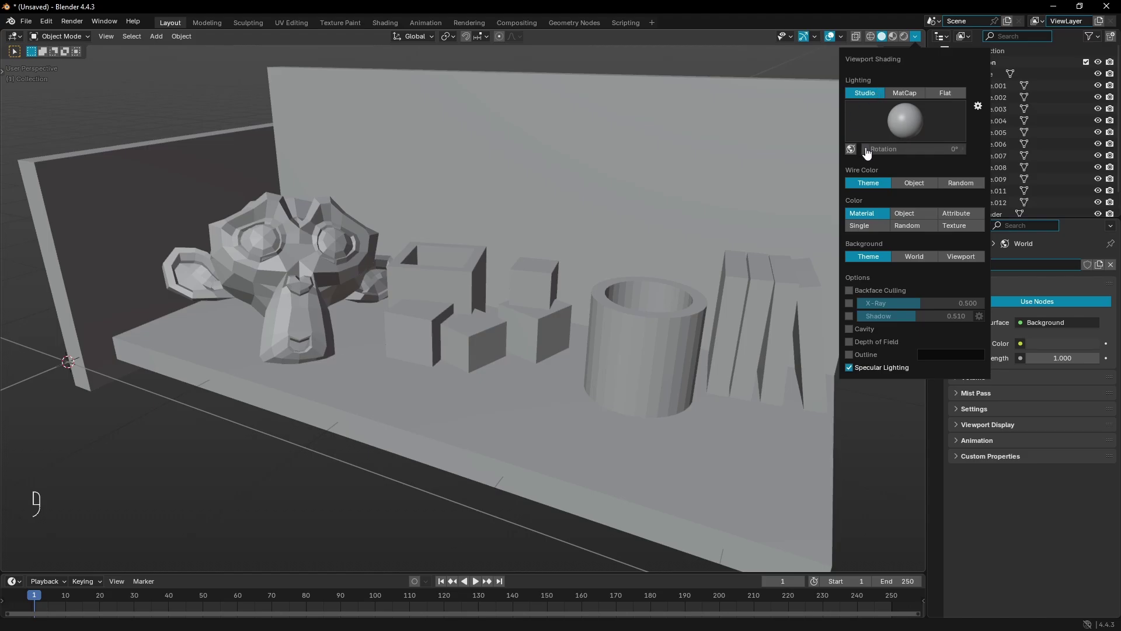
pyautogui.click(901, 121)
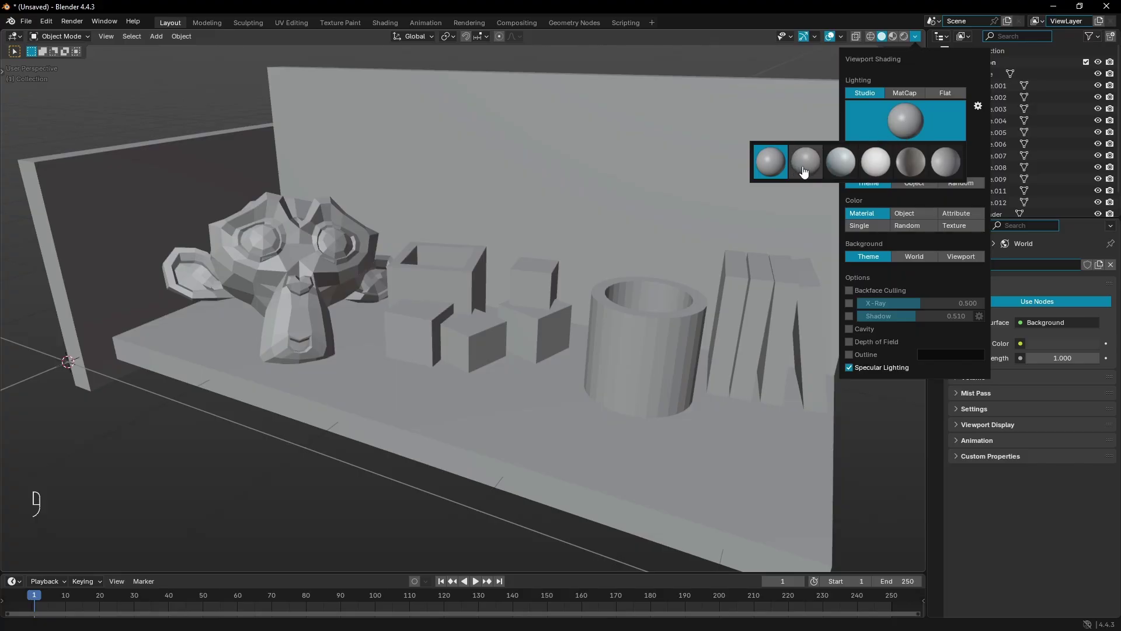
pyautogui.click(805, 165)
pyautogui.click(894, 126)
pyautogui.click(835, 155)
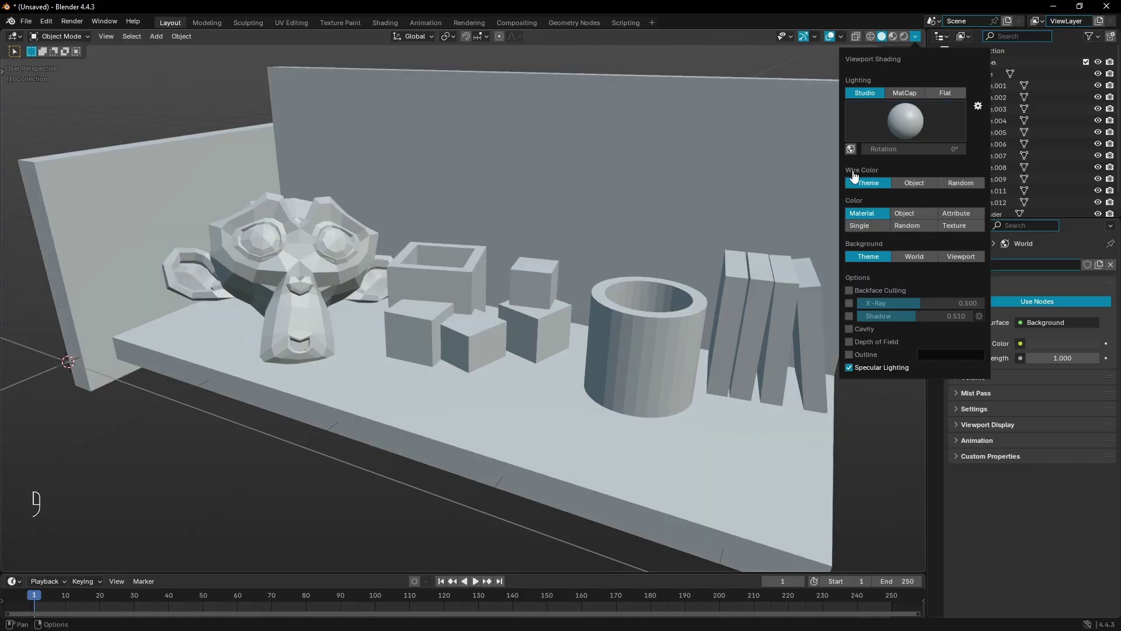
# In Material Preview, try several HDRIs, including the fourth, forest and dark studio HDRIs.
pyautogui.click(893, 36)
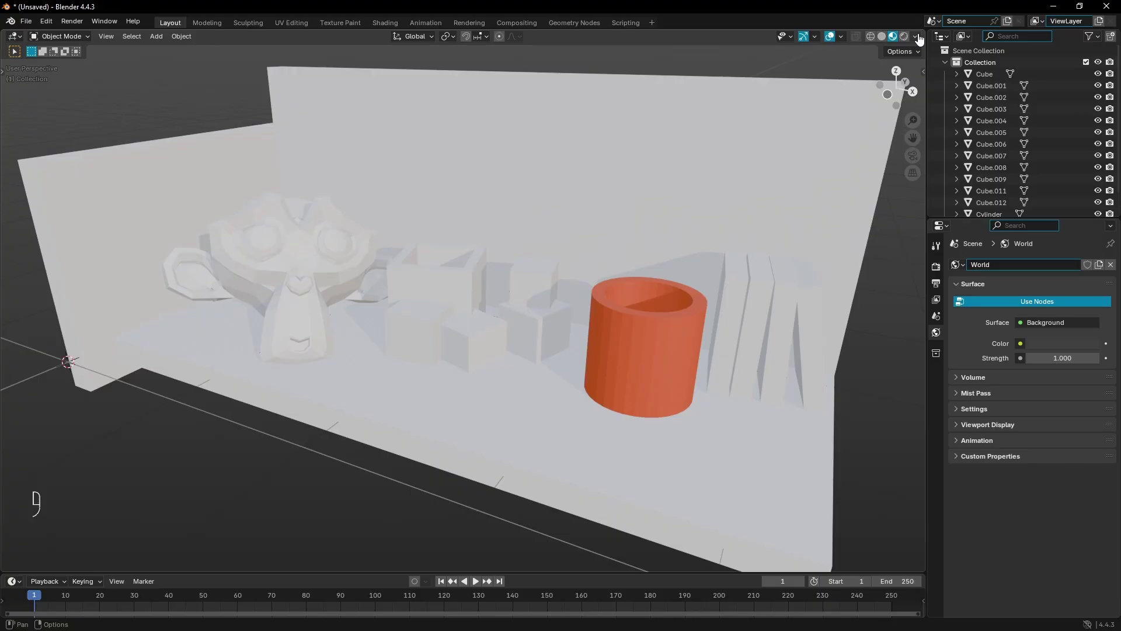
pyautogui.click(918, 38)
pyautogui.click(905, 146)
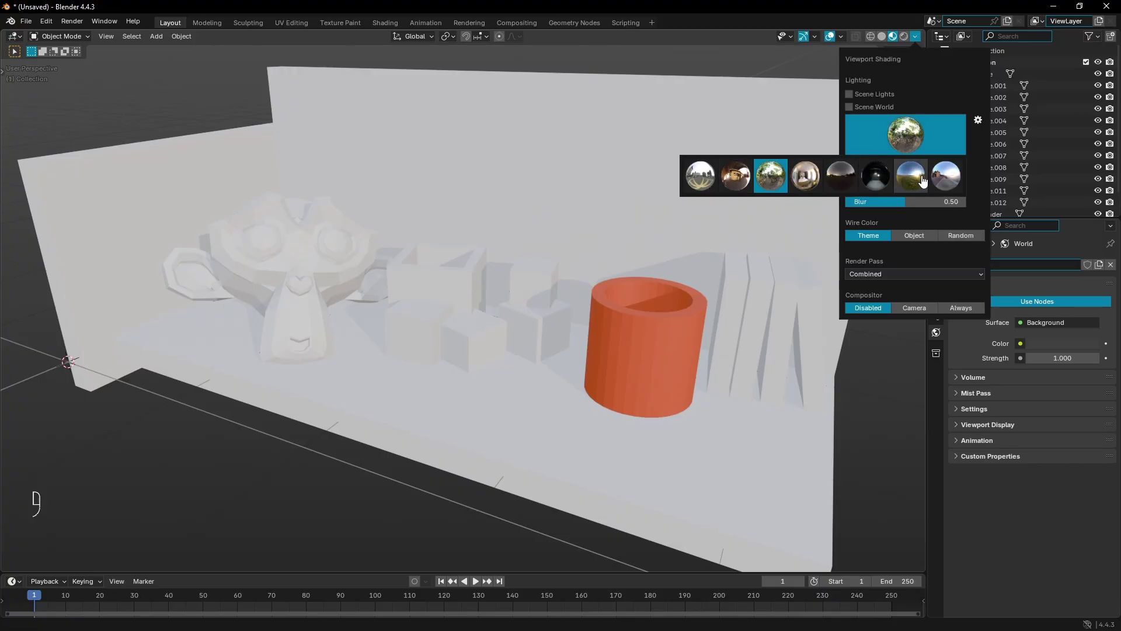
pyautogui.click(923, 181)
pyautogui.click(920, 133)
pyautogui.click(806, 176)
pyautogui.click(911, 134)
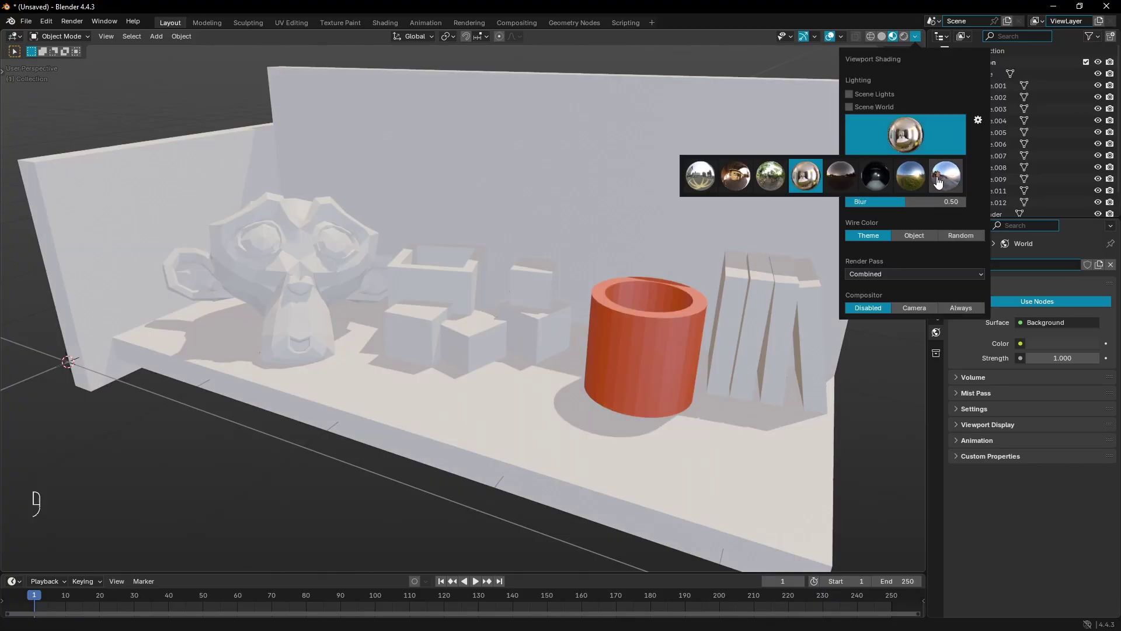
pyautogui.click(771, 175)
pyautogui.click(906, 134)
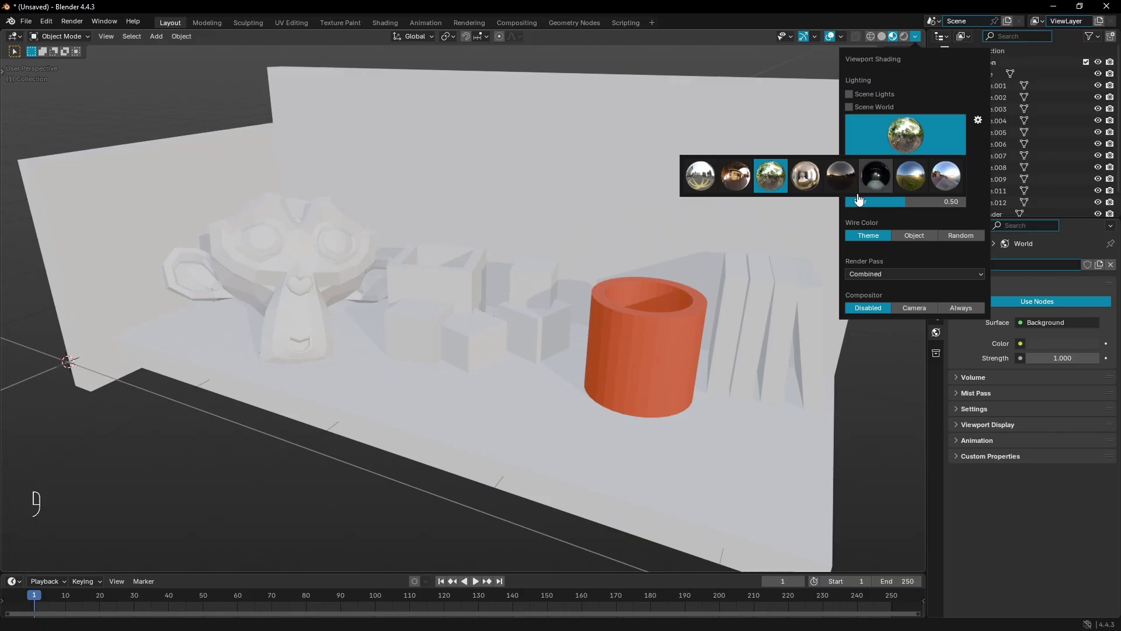
pyautogui.click(890, 179)
# Raise the HDRI background blur to about 0.64, then toward 0.89.
pyautogui.moveTo(920, 204); pyautogui.dragTo(1031, 190)
pyautogui.scroll(-4, 679, 213)
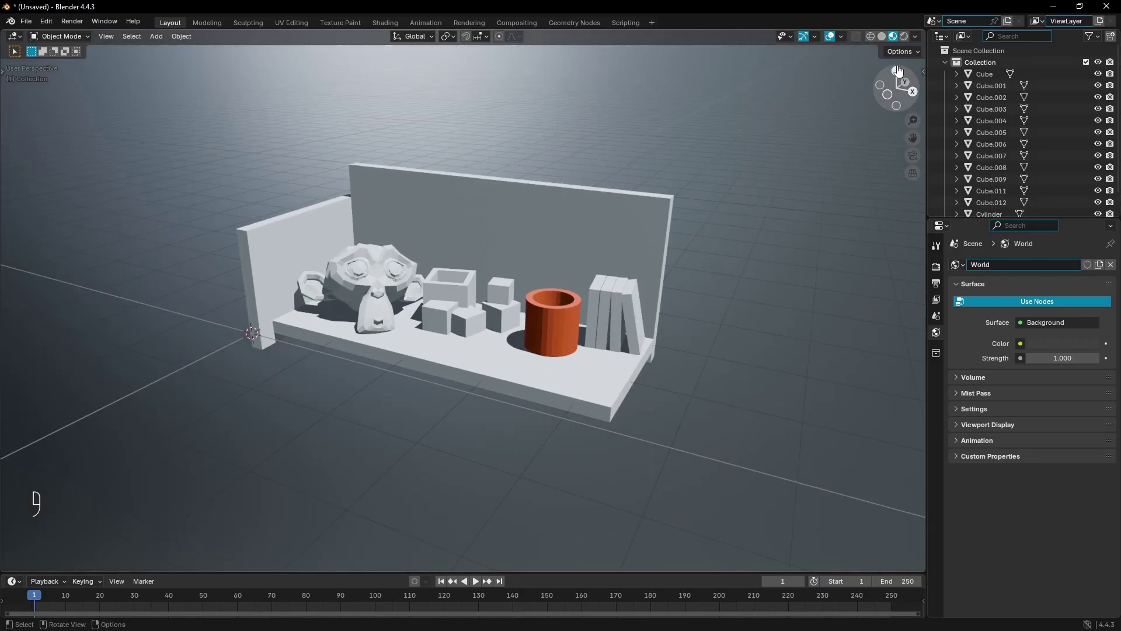
pyautogui.click(915, 36)
pyautogui.moveTo(914, 201); pyautogui.dragTo(952, 201)
pyautogui.moveTo(581, 257)
pyautogui.mouseDown(button='middle')
pyautogui.moveTo(615, 230)
pyautogui.moveTo(588, 251)
pyautogui.moveTo(506, 223)
pyautogui.moveTo(796, 111)
pyautogui.mouseUp(button='middle')
# Light the shelf with the sunset HDRI, then the last HDRI.
pyautogui.click(915, 36)
pyautogui.click(903, 148)
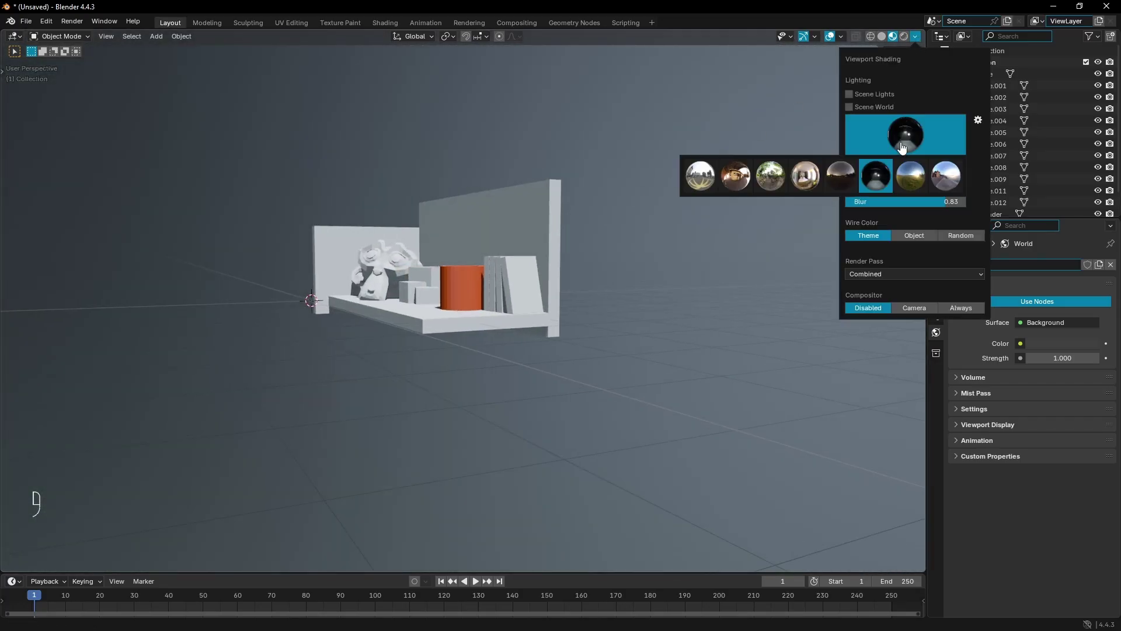
pyautogui.click(905, 184)
pyautogui.moveTo(601, 201); pyautogui.dragTo(687, 222, button='middle')
pyautogui.click(916, 37)
pyautogui.click(936, 138)
pyautogui.click(952, 176)
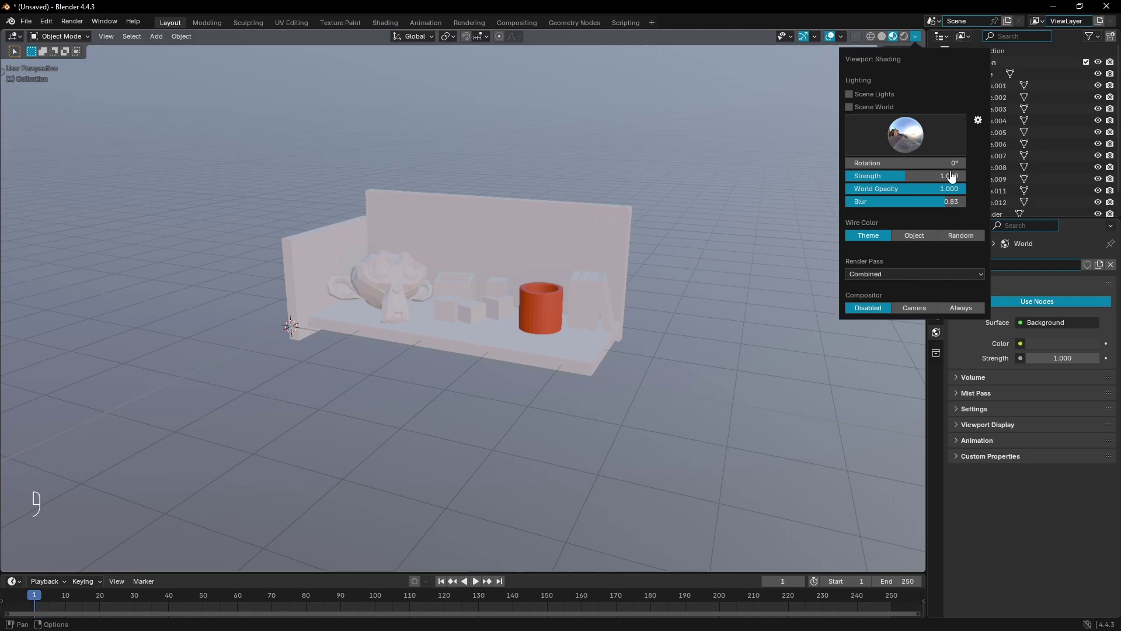
# Return to Solid shading and try the fourth, fifth and sixth studio lights.
pyautogui.click(882, 36)
pyautogui.scroll(5, 575, 232)
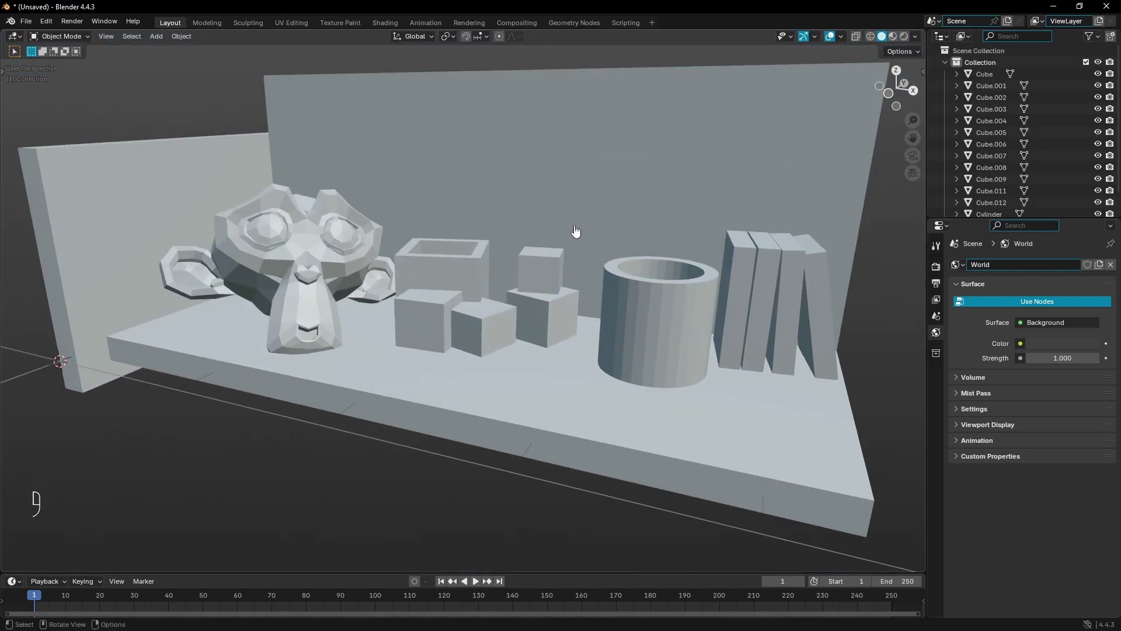
pyautogui.moveTo(575, 232); pyautogui.dragTo(643, 226, button='middle')
pyautogui.click(915, 36)
pyautogui.click(907, 124)
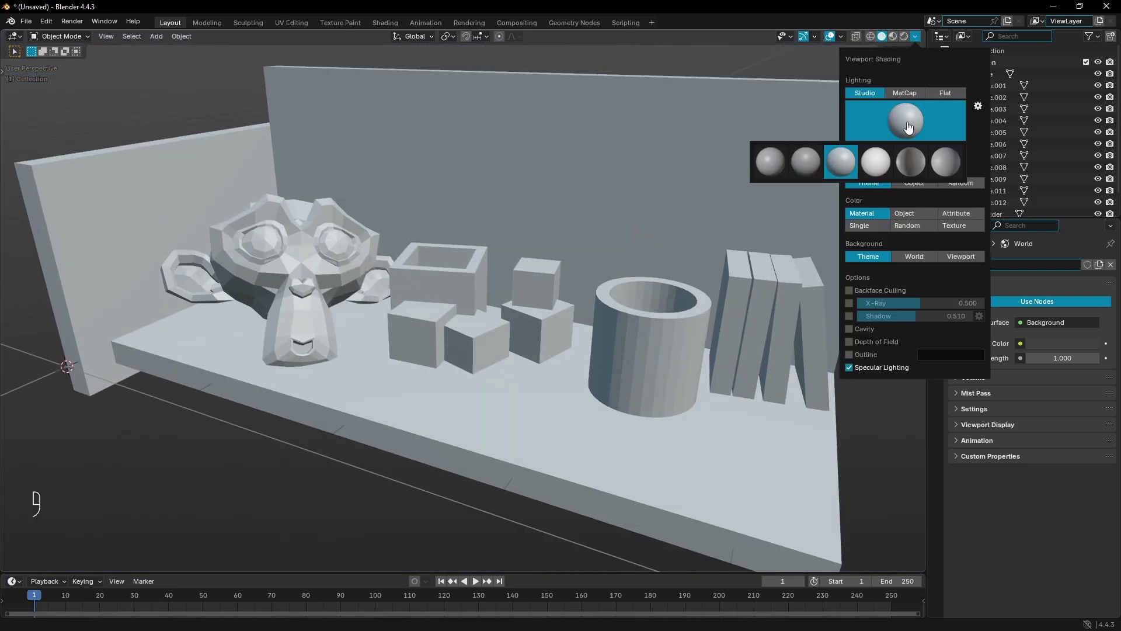
pyautogui.click(875, 161)
pyautogui.click(910, 161)
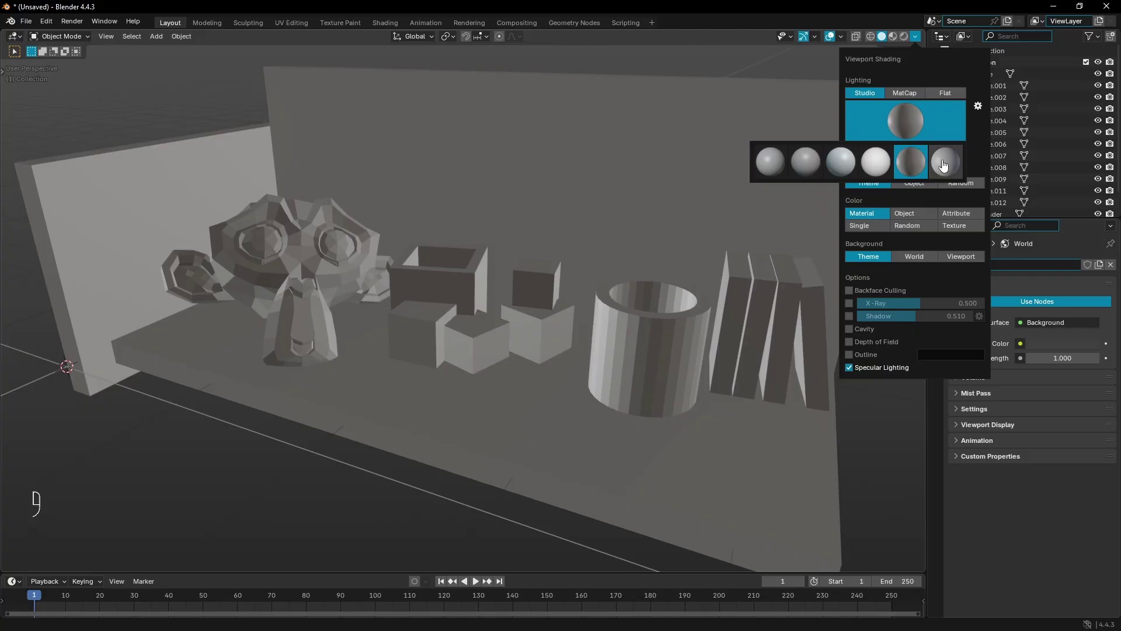
pyautogui.click(944, 166)
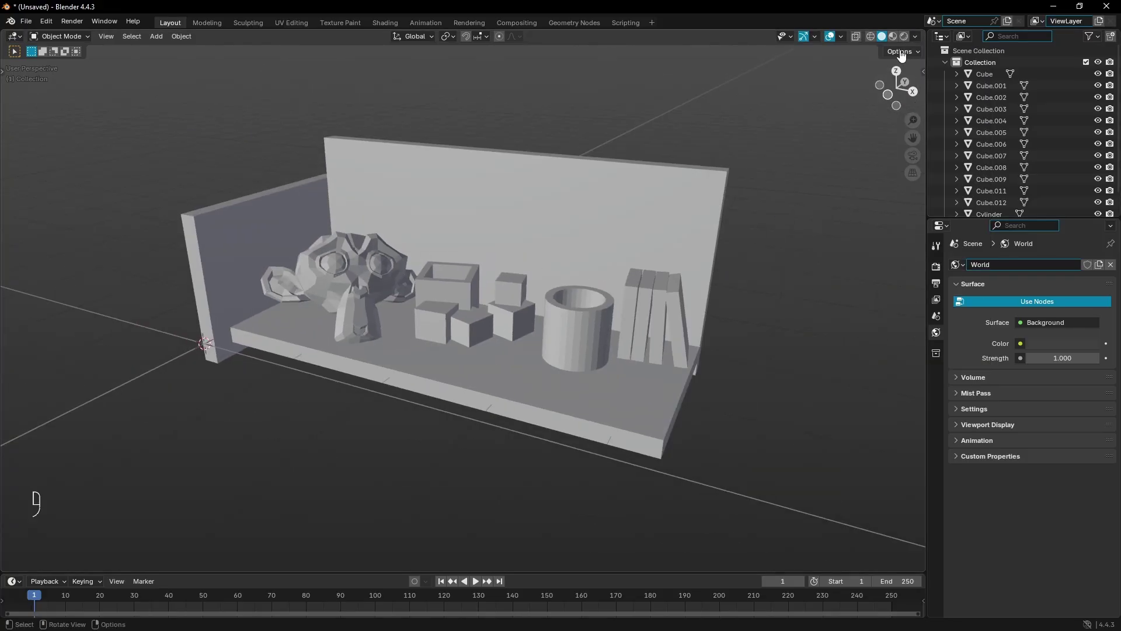
# Settle on the dark fifth studio light and orbit to the shelf's left end.
pyautogui.click(915, 37)
pyautogui.click(919, 139)
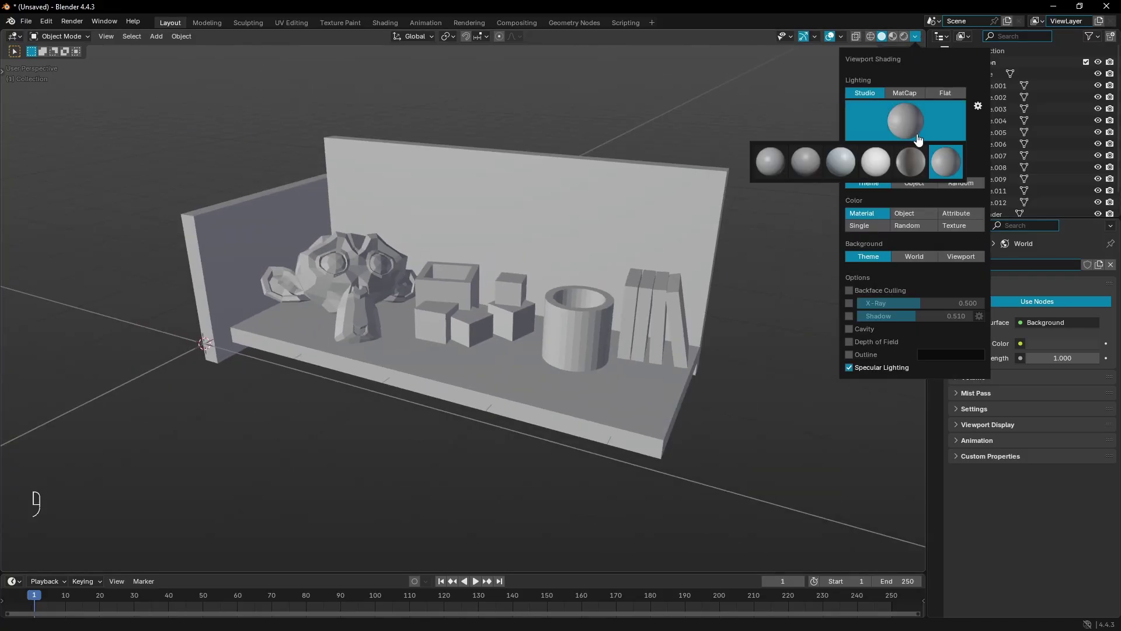
pyautogui.click(911, 165)
pyautogui.moveTo(562, 257)
pyautogui.mouseDown(button='middle')
pyautogui.moveTo(602, 259)
pyautogui.moveTo(599, 272)
pyautogui.moveTo(631, 283)
pyautogui.mouseUp(button='middle')
# In Material Preview, light the shelf with the dark fifth HDRI.
pyautogui.click(893, 36)
pyautogui.click(916, 36)
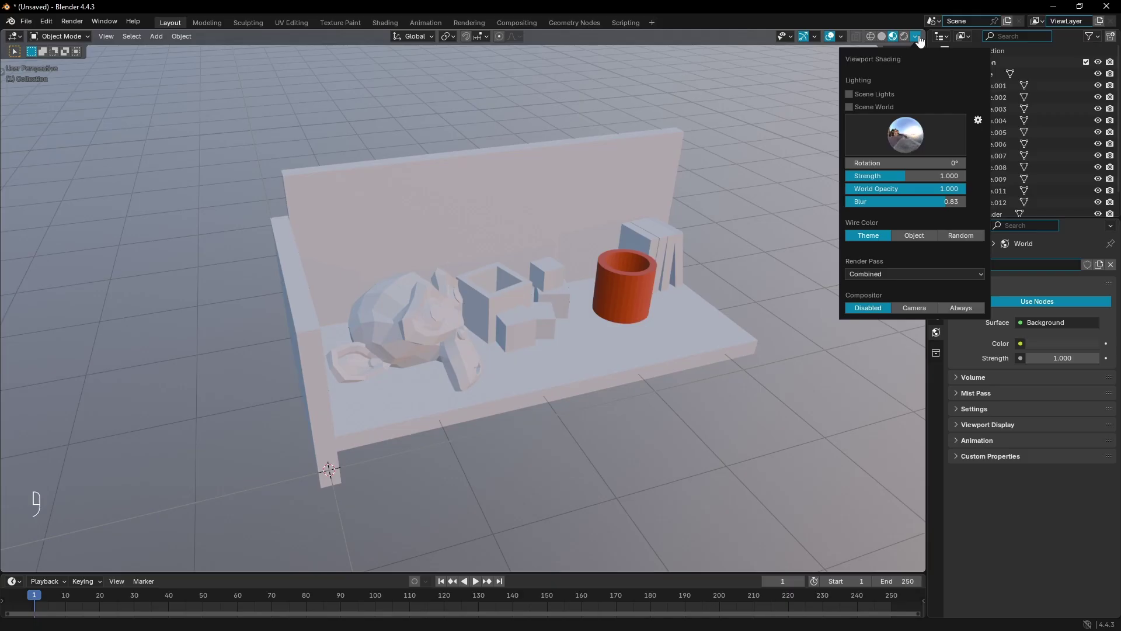
pyautogui.click(921, 146)
pyautogui.click(904, 143)
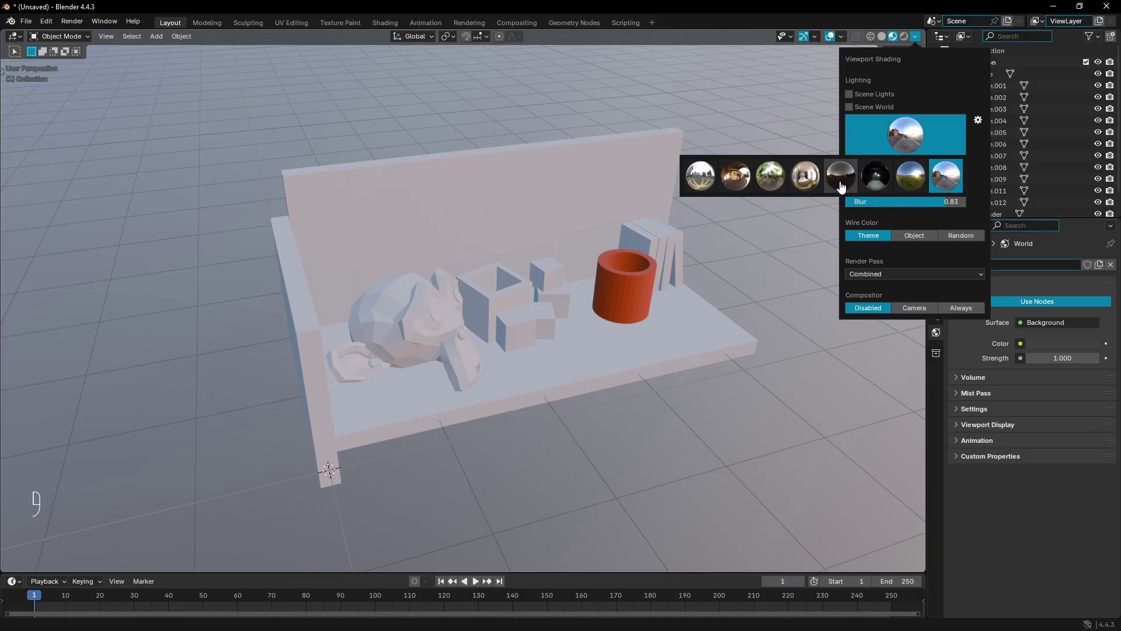
pyautogui.click(841, 175)
pyautogui.moveTo(763, 268); pyautogui.dragTo(645, 280, button='middle')
# Switch to the first HDRI, then go back to Solid shading.
pyautogui.click(915, 37)
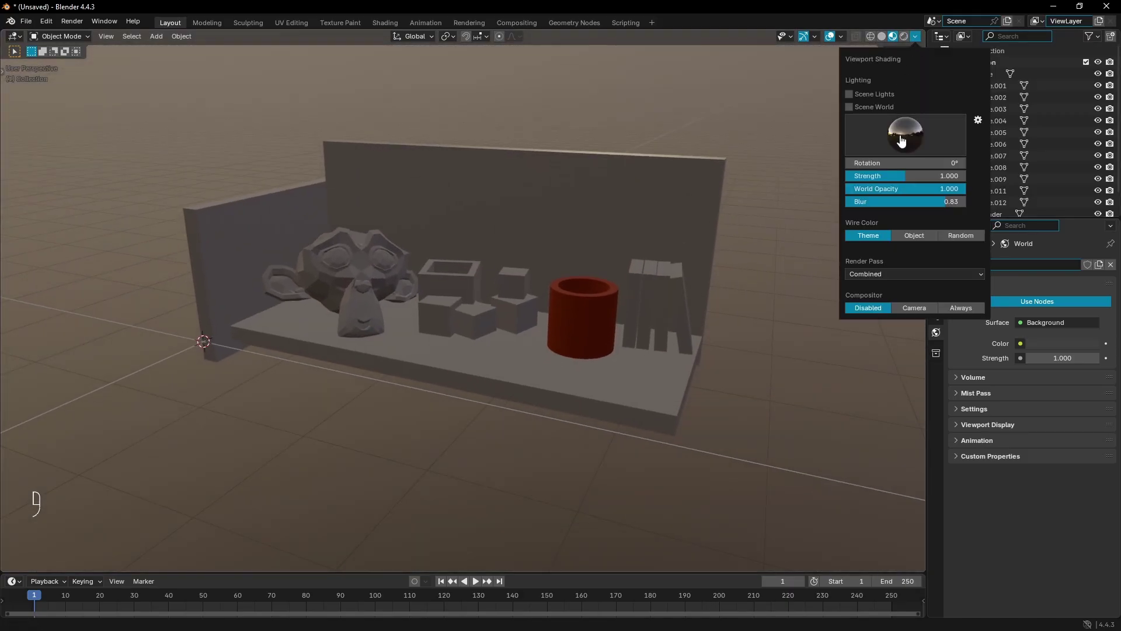
pyautogui.click(905, 134)
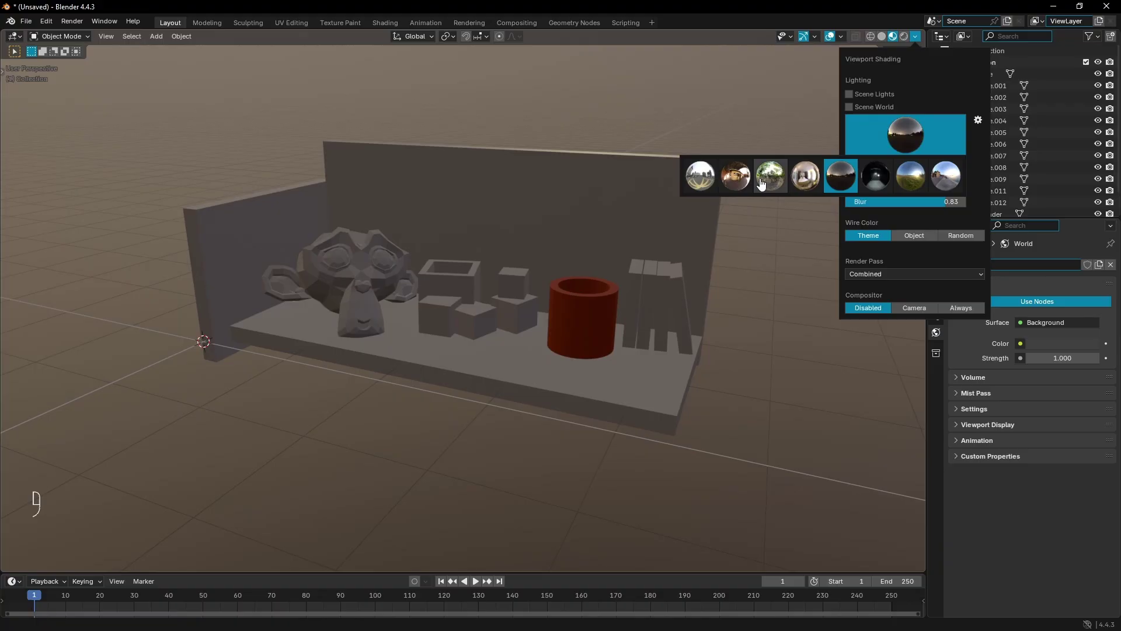
pyautogui.click(700, 175)
pyautogui.click(882, 36)
pyautogui.click(917, 38)
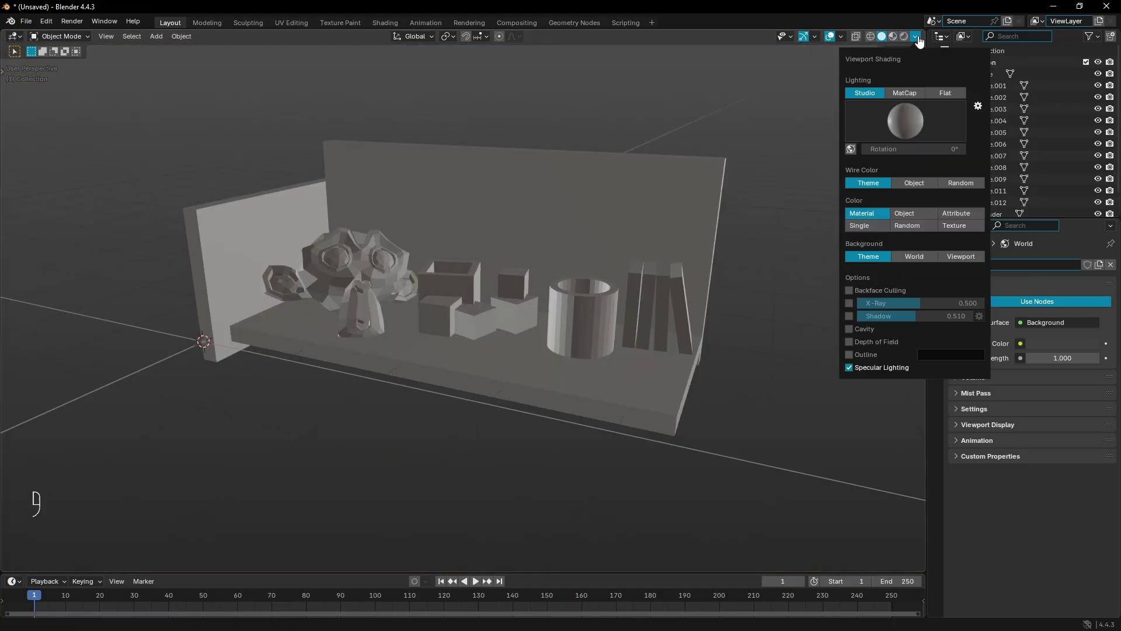
pyautogui.scroll(3, 563, 263)
pyautogui.moveTo(563, 263); pyautogui.dragTo(574, 280, button='middle')
pyautogui.scroll(-2, 574, 280)
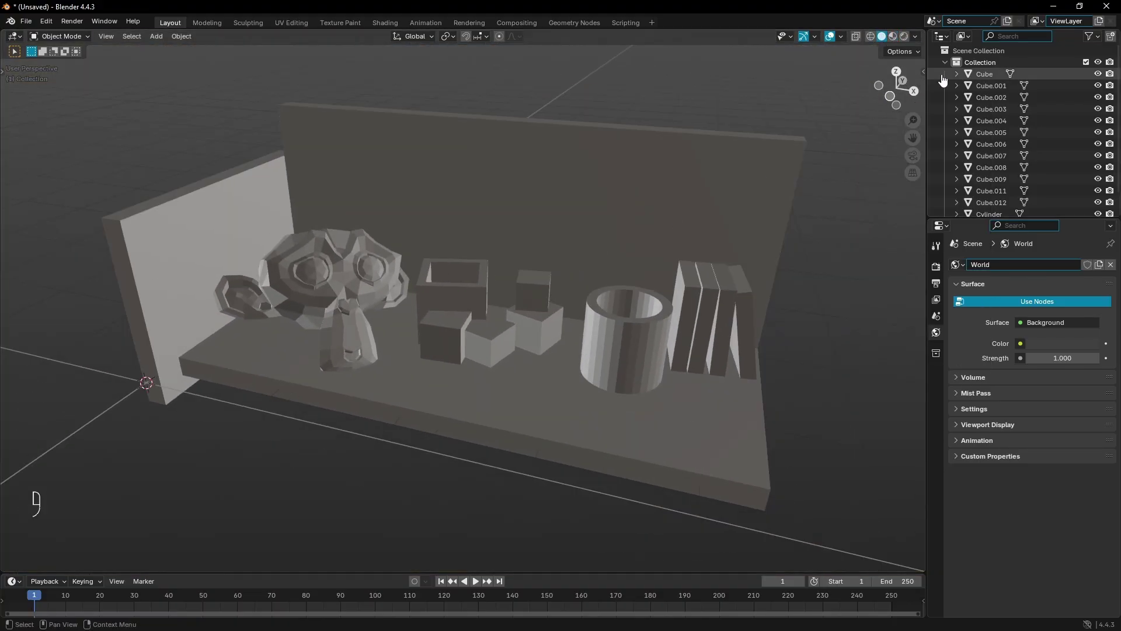
# Try the second, the last and another studio light on the solid view.
pyautogui.click(915, 39)
pyautogui.click(905, 120)
pyautogui.click(805, 162)
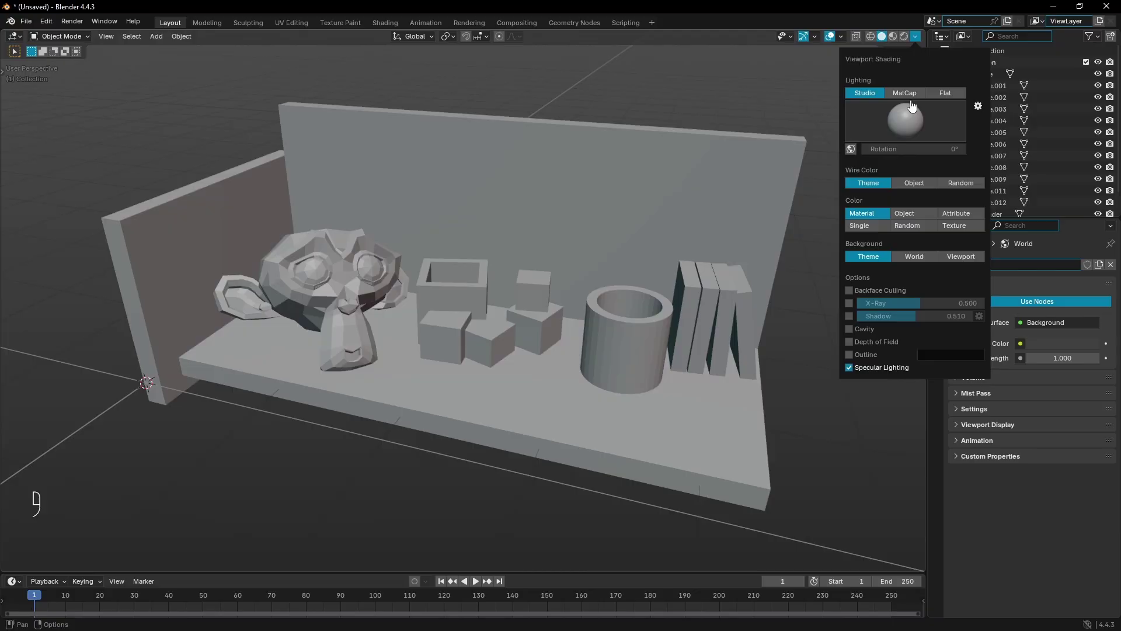
pyautogui.click(911, 114)
pyautogui.click(945, 161)
pyautogui.click(906, 120)
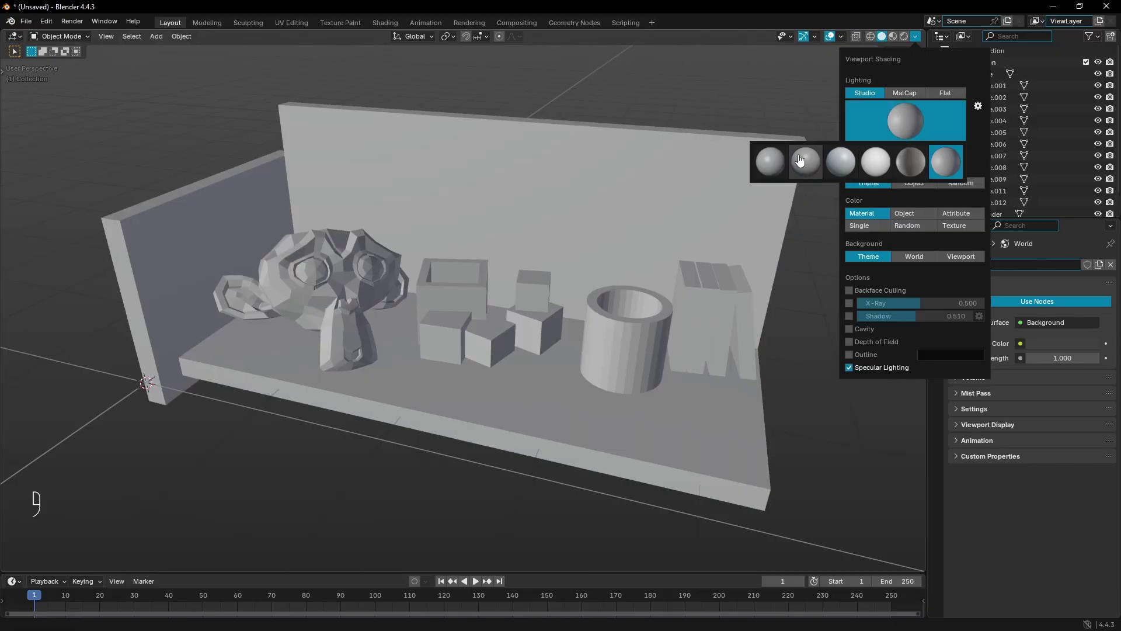
pyautogui.click(770, 162)
# Apply the second studio light, then the last one, and orbit frontally.
pyautogui.click(890, 125)
pyautogui.click(811, 169)
pyautogui.click(910, 136)
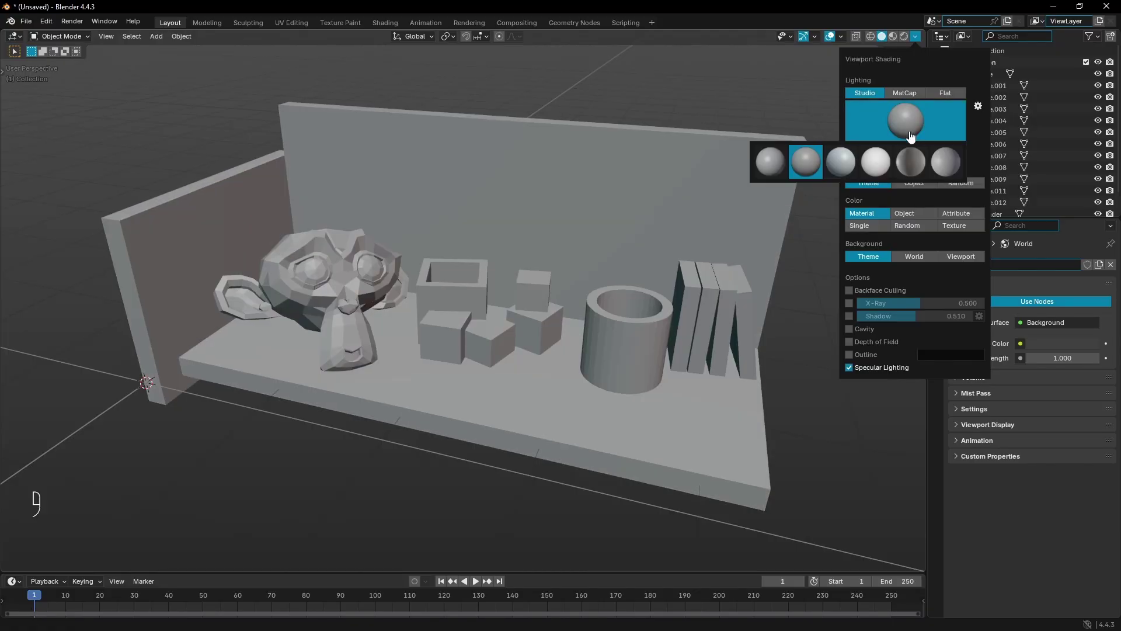
pyautogui.click(945, 164)
pyautogui.moveTo(680, 272)
pyautogui.mouseDown(button='middle')
pyautogui.moveTo(631, 241)
pyautogui.moveTo(695, 275)
pyautogui.mouseUp(button='middle')
pyautogui.click(915, 36)
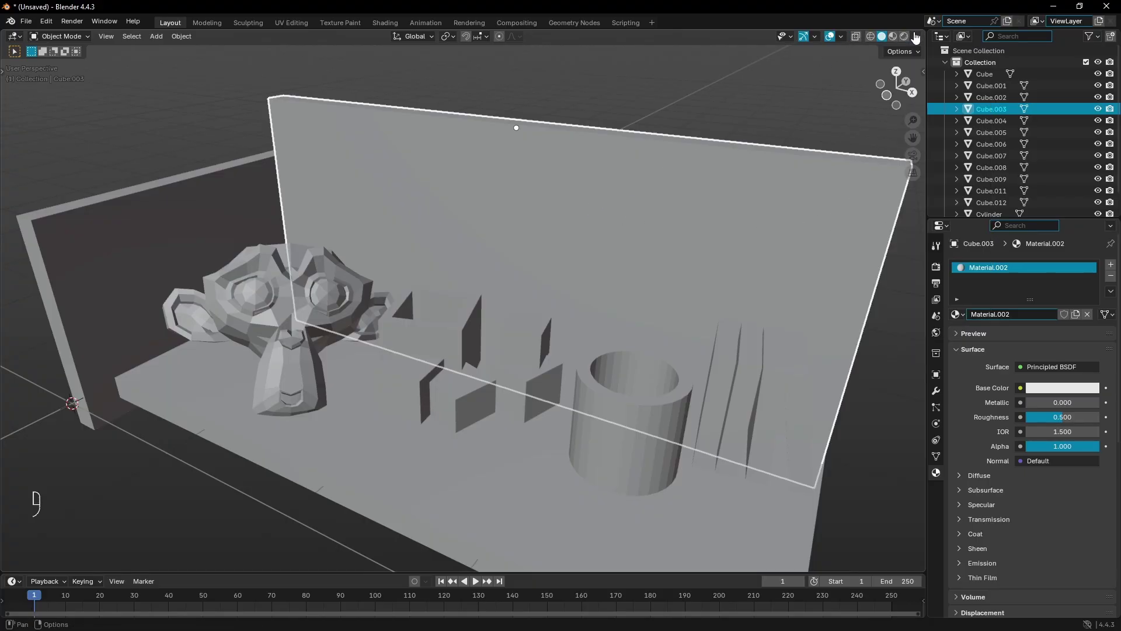
# Set the viewport Color to Single with a yellow-green tint, then switch to Texture.
pyautogui.click(915, 36)
pyautogui.click(871, 231)
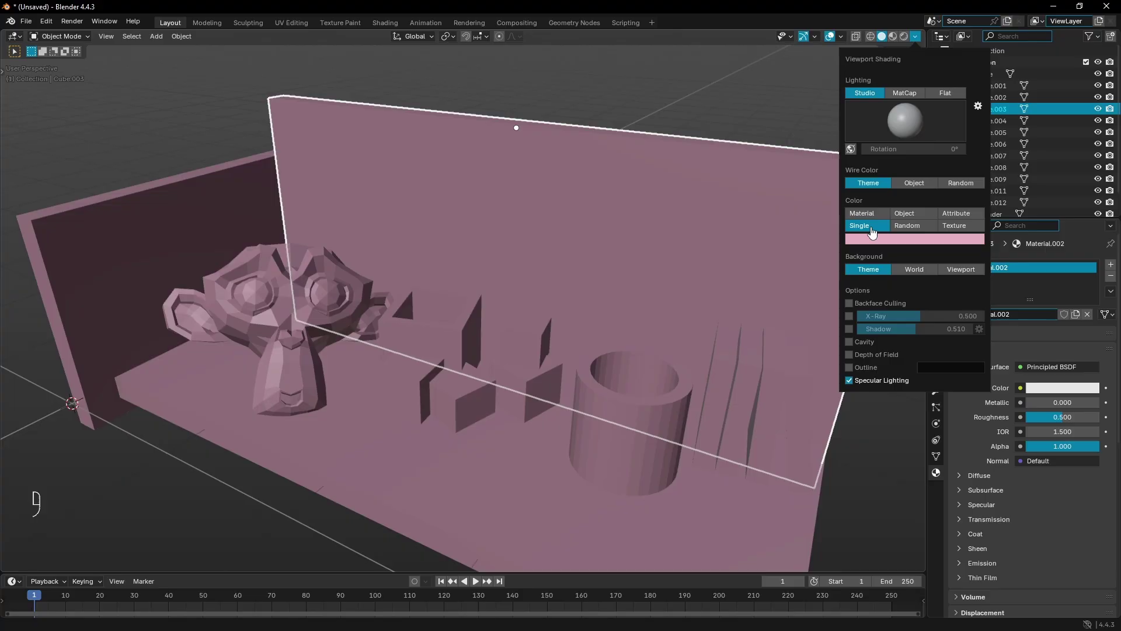
pyautogui.click(922, 240)
pyautogui.moveTo(900, 105)
pyautogui.mouseDown()
pyautogui.moveTo(917, 76)
pyautogui.moveTo(867, 120)
pyautogui.moveTo(929, 105)
pyautogui.moveTo(869, 123)
pyautogui.moveTo(911, 141)
pyautogui.moveTo(932, 123)
pyautogui.moveTo(904, 145)
pyautogui.moveTo(871, 88)
pyautogui.mouseUp()
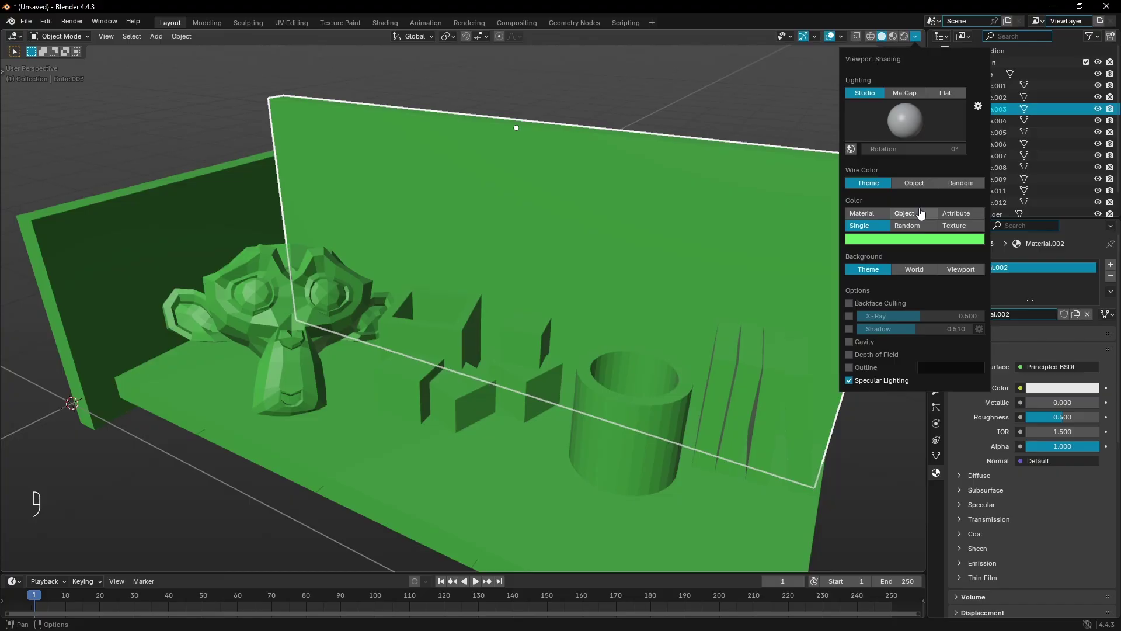
pyautogui.click(957, 226)
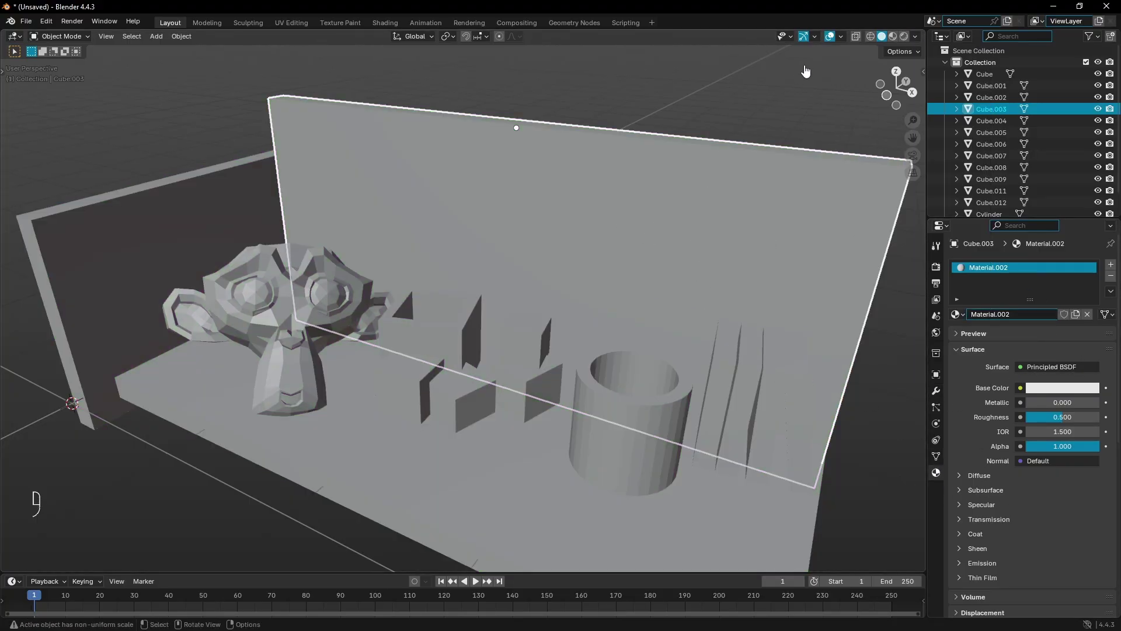
pyautogui.click(916, 37)
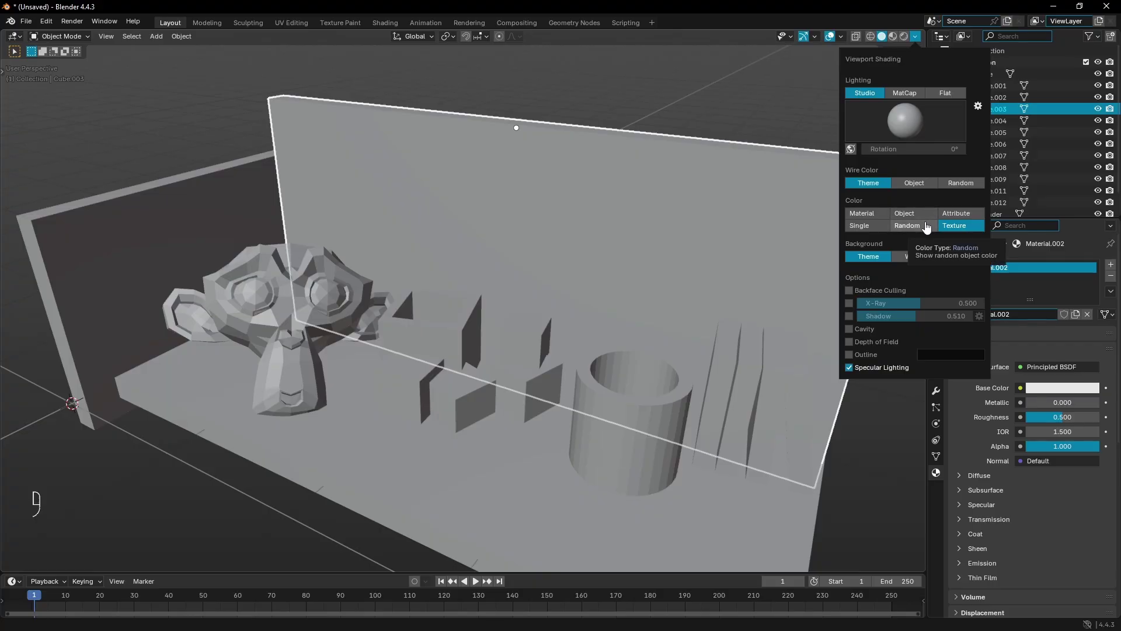
# Try Random, then Material object colours while orbiting to a higher side view of the shelf.
pyautogui.click(928, 227)
pyautogui.moveTo(778, 227)
pyautogui.mouseDown(button='middle')
pyautogui.moveTo(719, 220)
pyautogui.moveTo(683, 191)
pyautogui.moveTo(691, 181)
pyautogui.moveTo(723, 232)
pyautogui.moveTo(791, 236)
pyautogui.moveTo(788, 210)
pyautogui.moveTo(748, 188)
pyautogui.moveTo(698, 205)
pyautogui.mouseUp(button='middle')
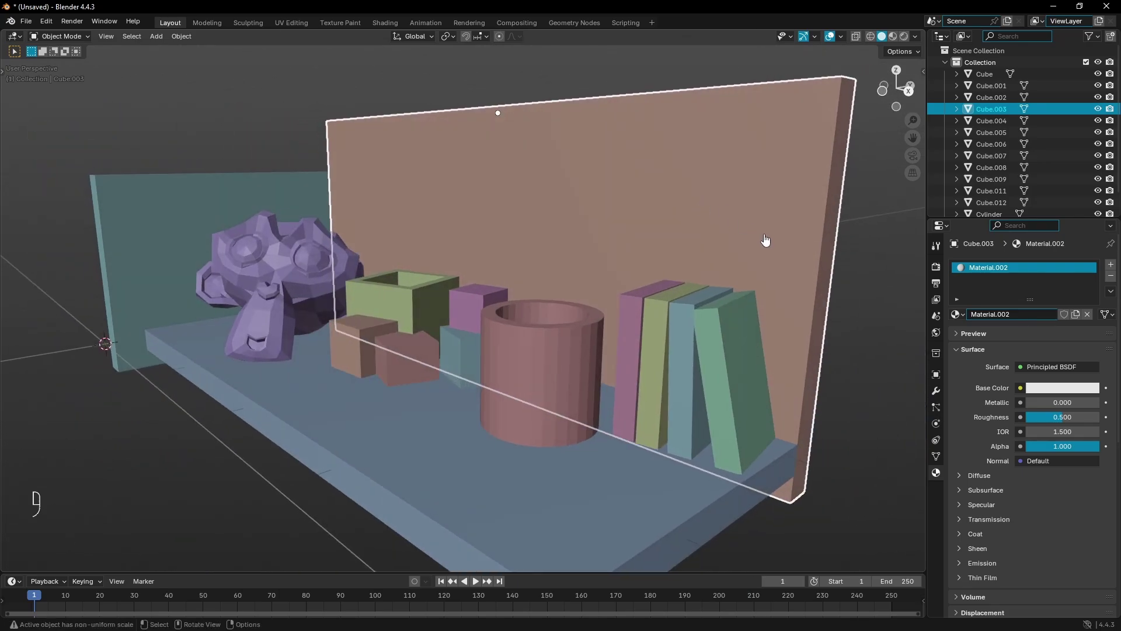
pyautogui.moveTo(655, 244); pyautogui.dragTo(691, 270, button='middle')
pyautogui.moveTo(813, 177); pyautogui.dragTo(790, 187, button='middle')
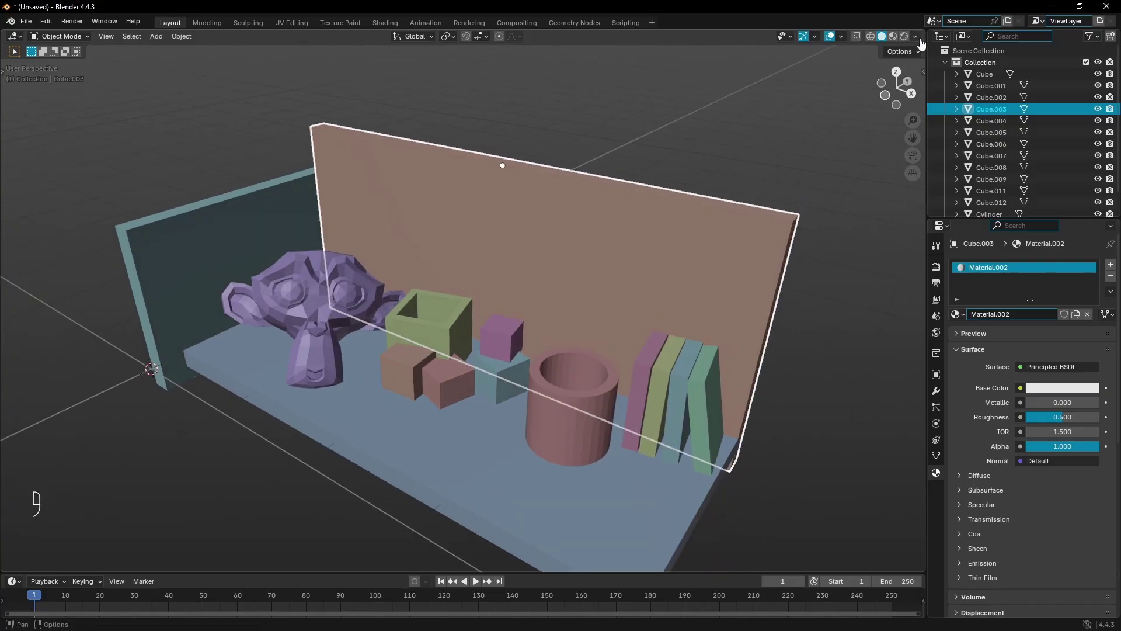
pyautogui.click(916, 36)
pyautogui.click(877, 211)
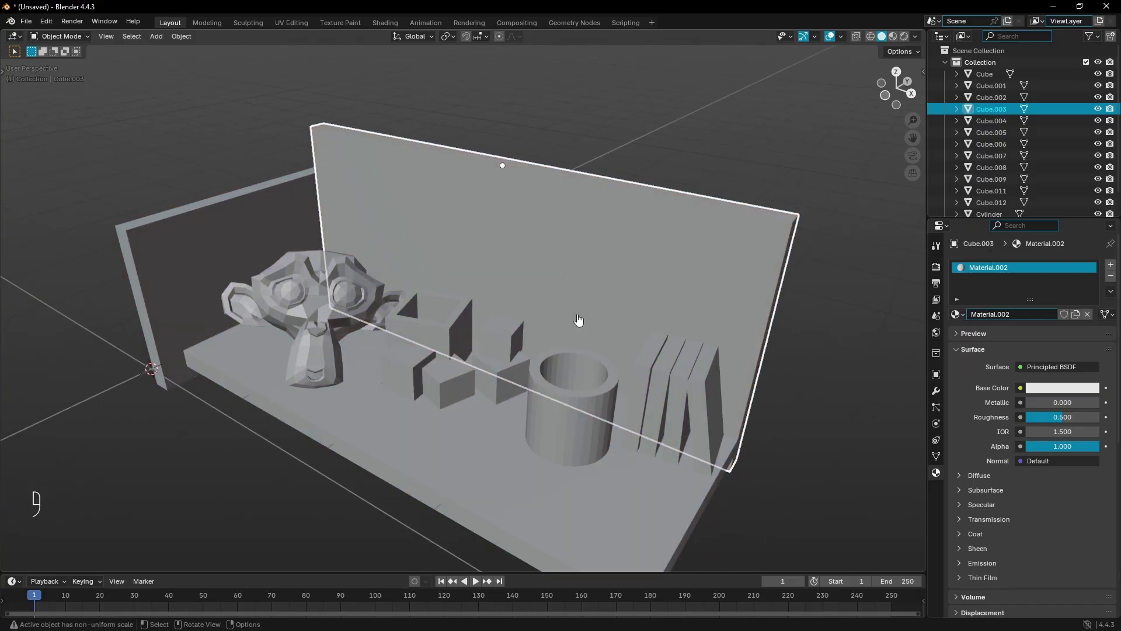
# Deselect everything, hide the viewport overlays, and set object colour to Random.
pyautogui.hotkey('alt', 'a')
pyautogui.click(831, 38)
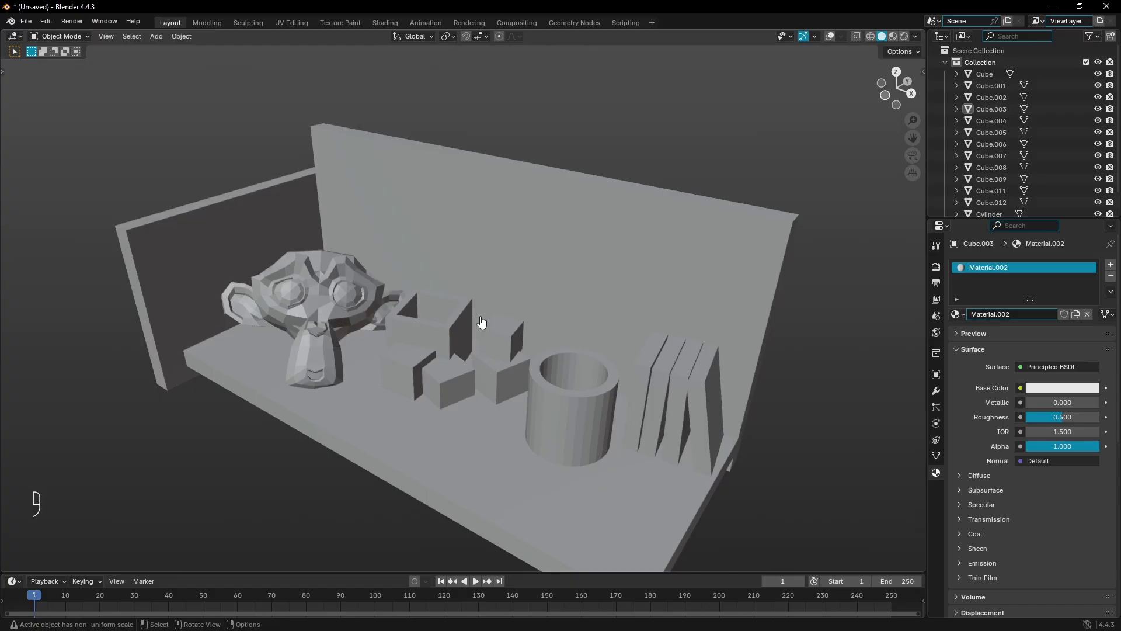
pyautogui.click(916, 36)
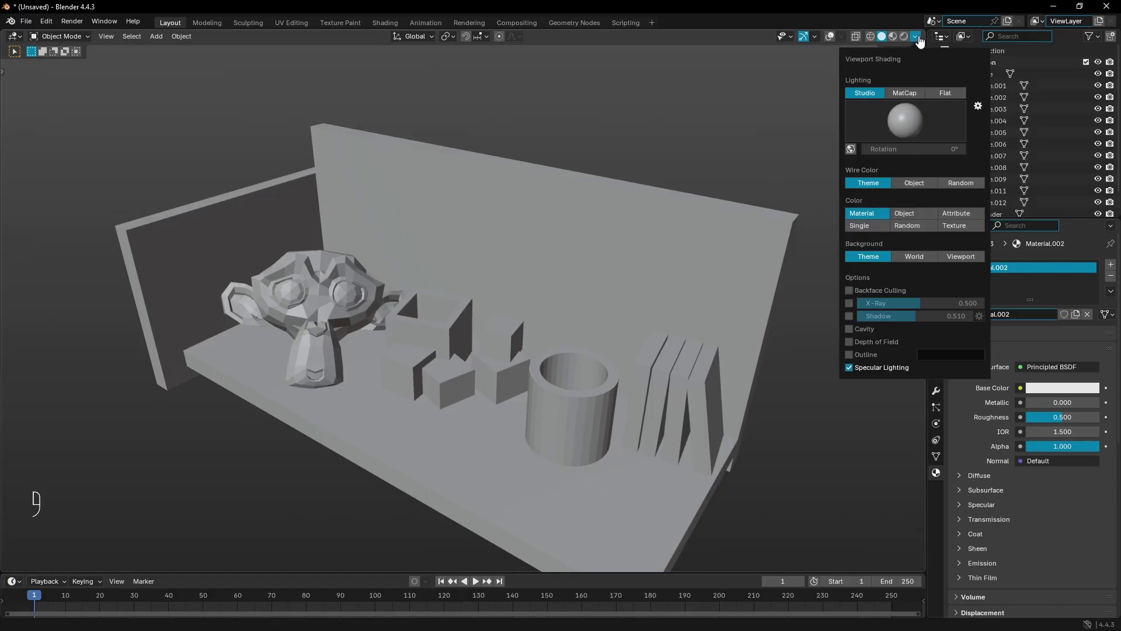
pyautogui.click(914, 225)
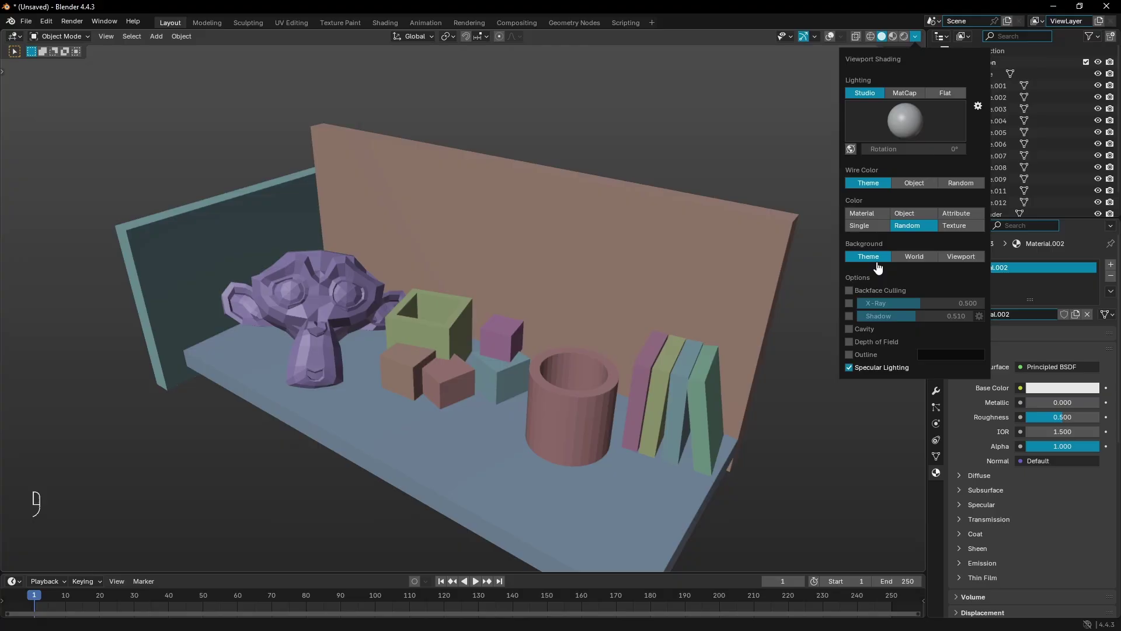
pyautogui.click(913, 258)
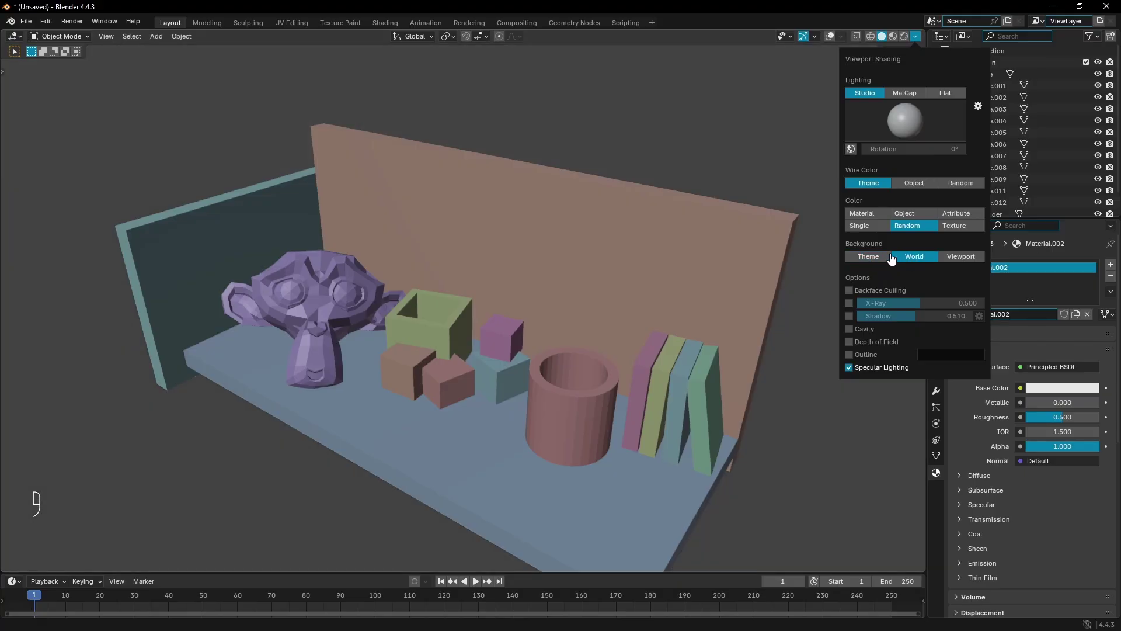
pyautogui.click(884, 258)
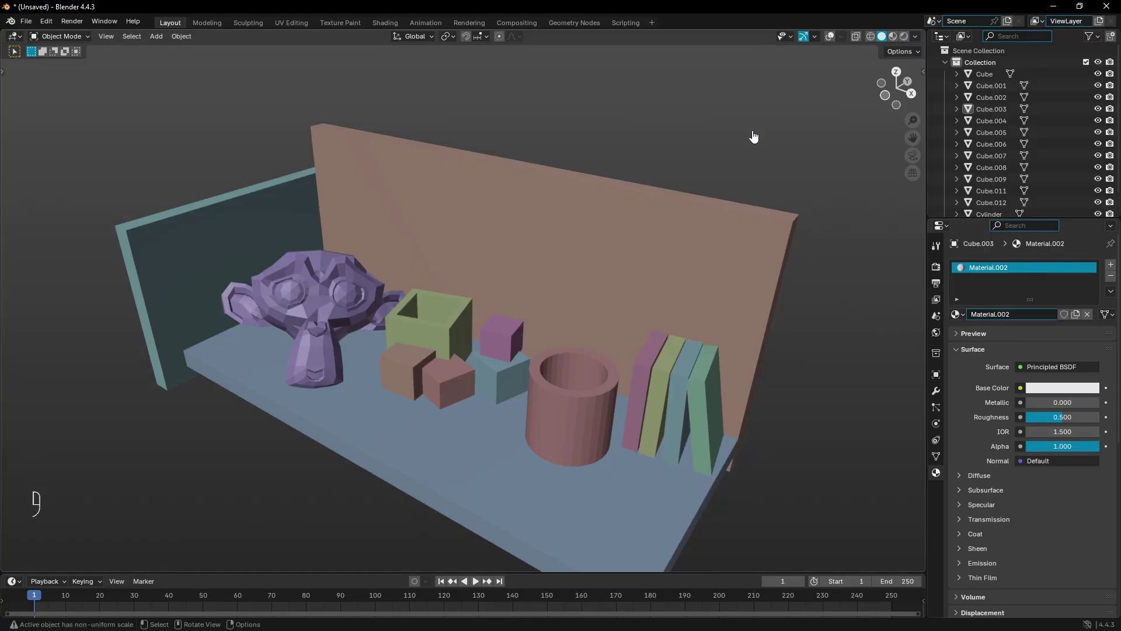
pyautogui.click(915, 36)
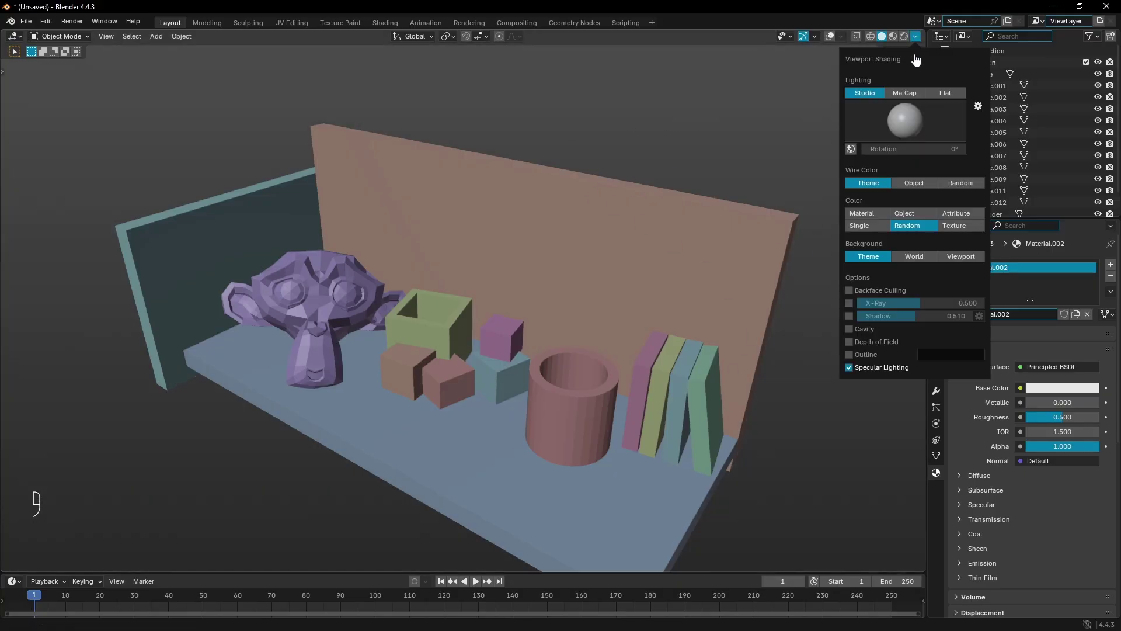
pyautogui.click(911, 258)
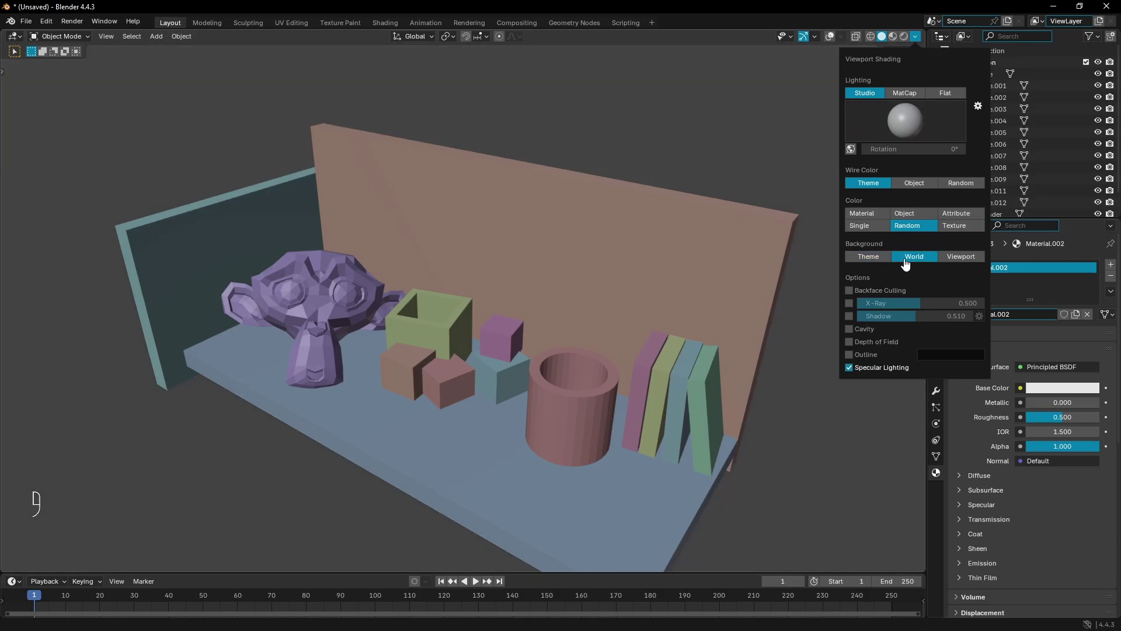
pyautogui.click(889, 258)
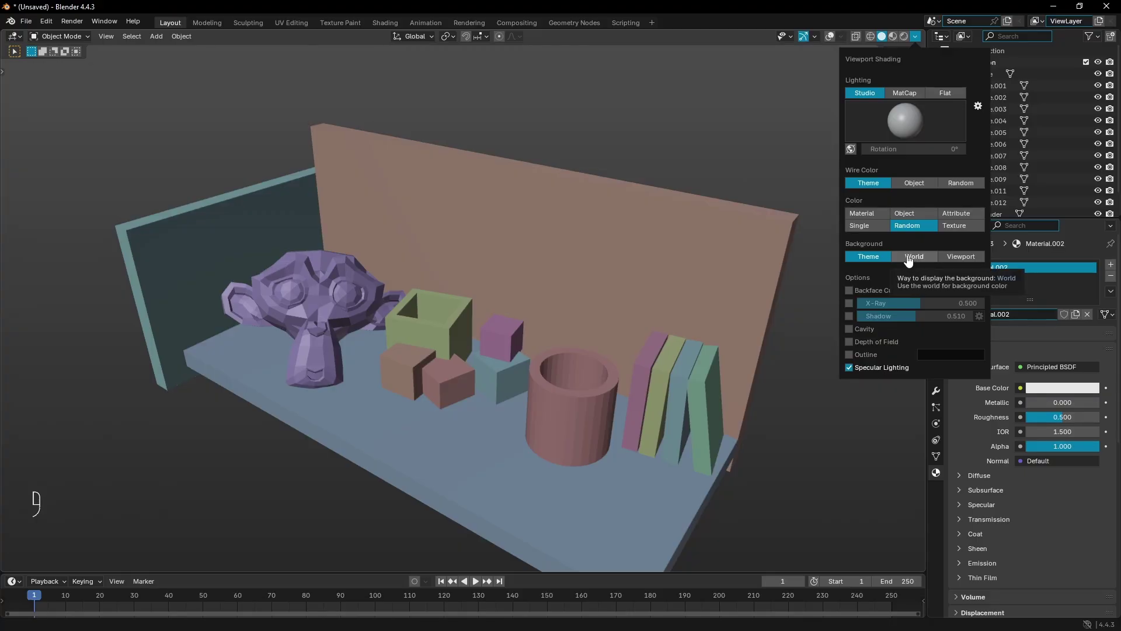
# Enable Screen-type cavity shading, toggling it off and on repeatedly to compare.
pyautogui.click(850, 330)
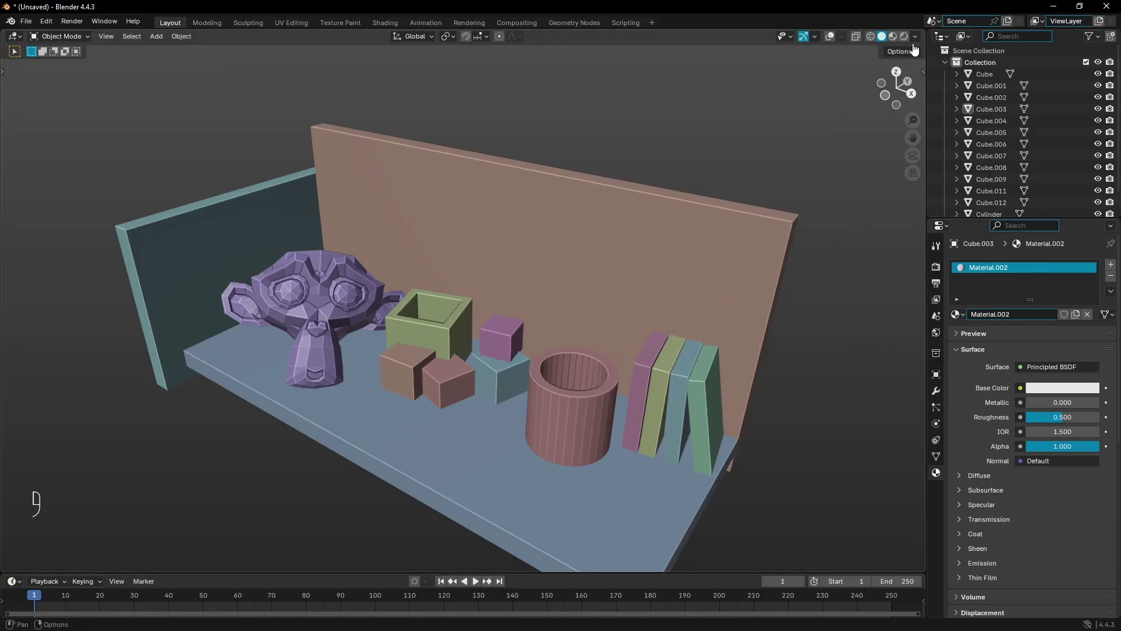
pyautogui.click(915, 36)
pyautogui.click(850, 332)
pyautogui.click(851, 331)
pyautogui.click(850, 332)
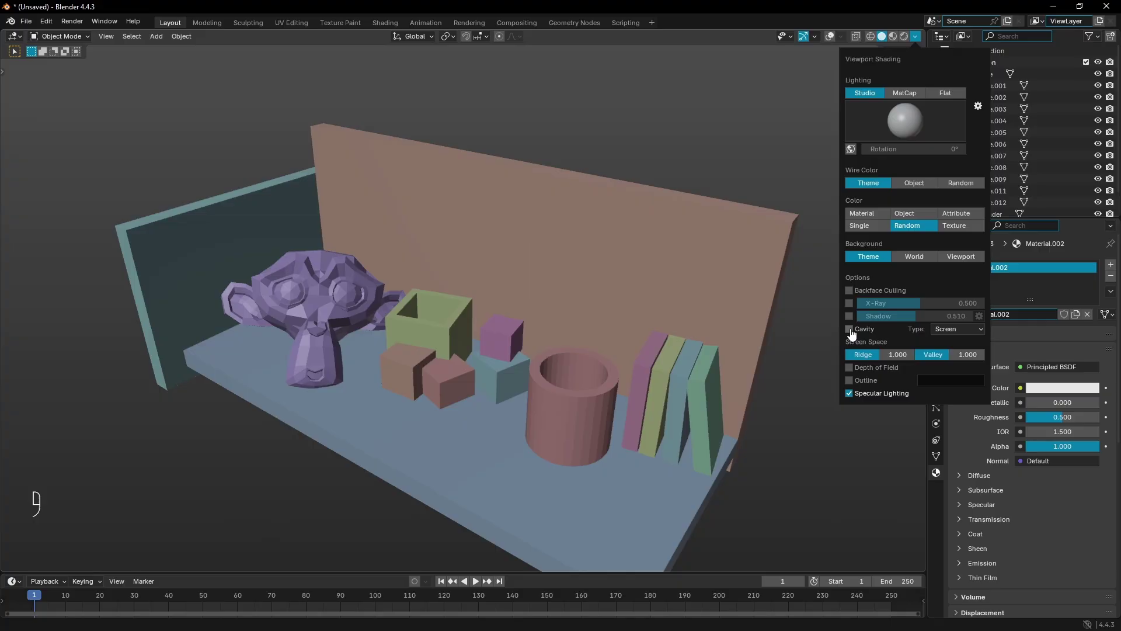
pyautogui.click(851, 331)
pyautogui.click(852, 331)
pyautogui.click(852, 330)
pyautogui.click(852, 332)
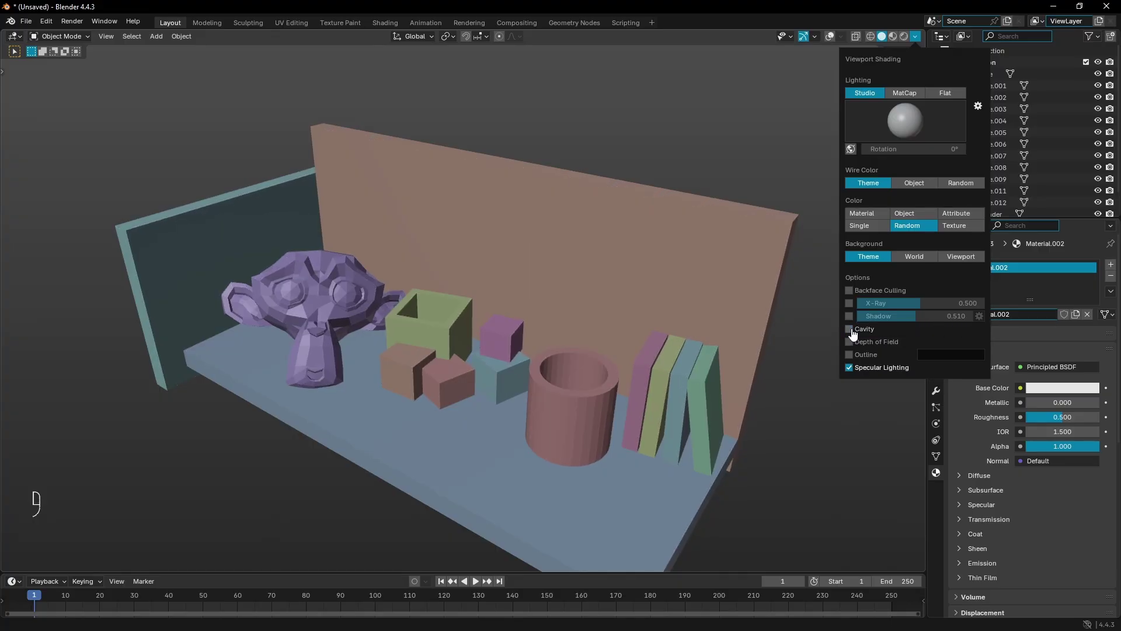
pyautogui.click(852, 332)
pyautogui.click(852, 331)
pyautogui.click(853, 332)
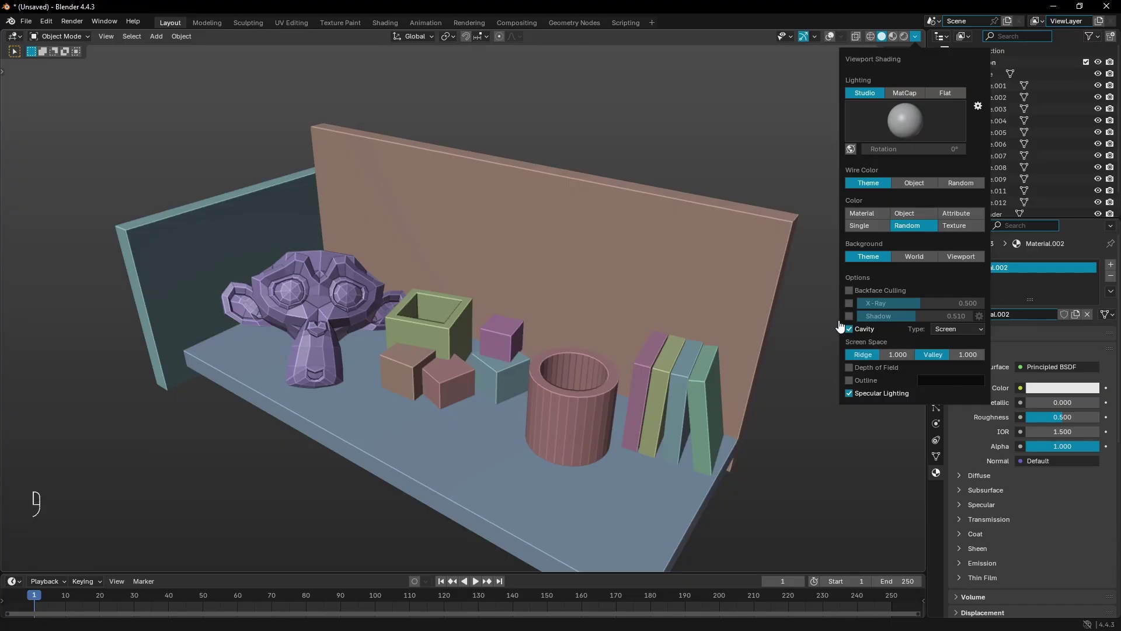
# Zoom in and orbit slightly around the cubes and cylinder.
pyautogui.scroll(6, 606, 362)
pyautogui.scroll(-5, 565, 258)
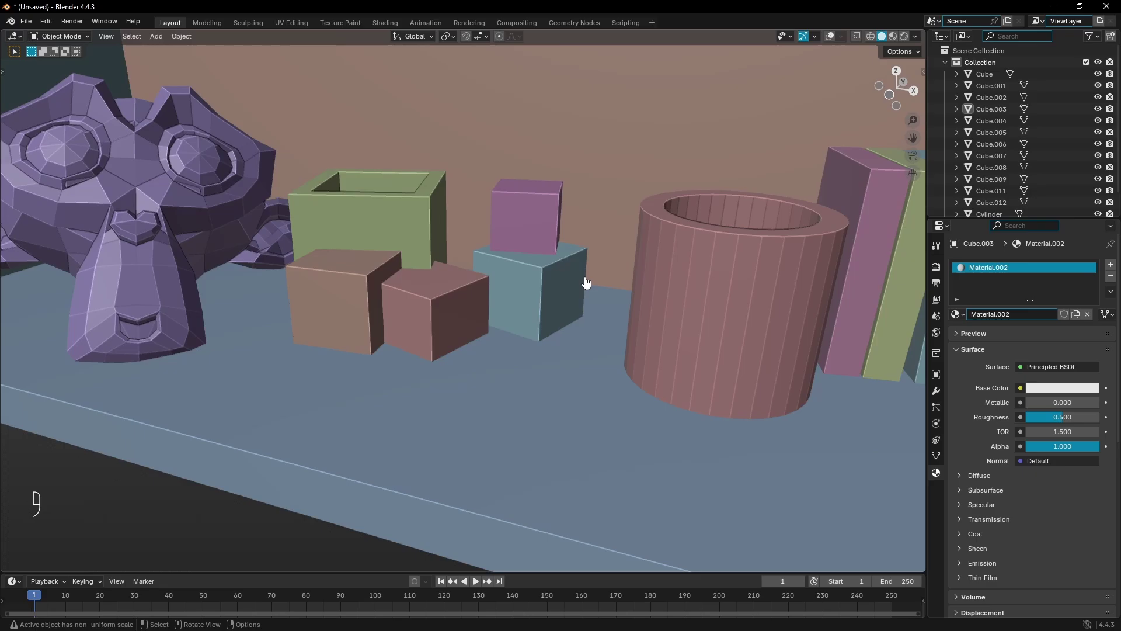
pyautogui.keyDown('shift'); pyautogui.moveTo(586, 282); pyautogui.dragTo(651, 293, button='middle'); pyautogui.keyUp('shift')
pyautogui.scroll(2, 533, 290)
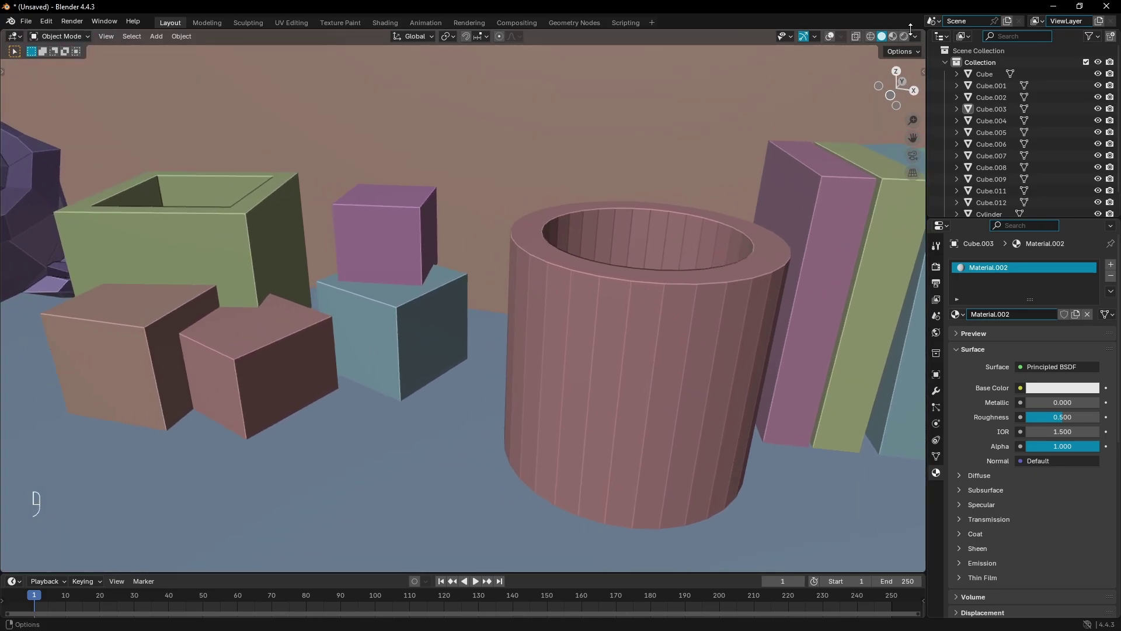
pyautogui.click(916, 37)
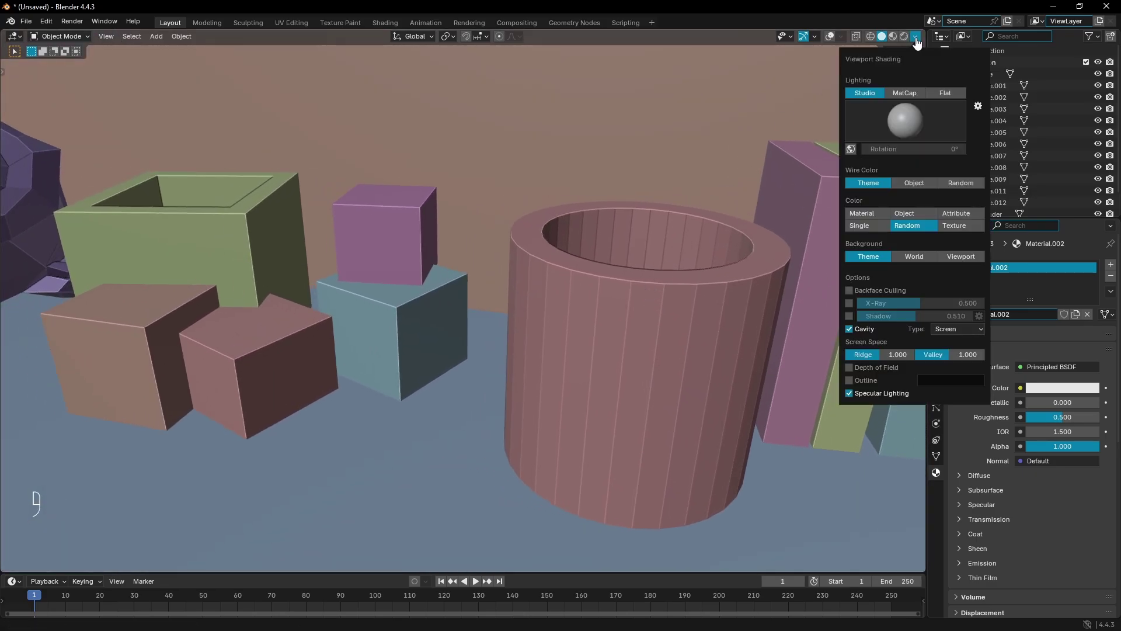
# Set the cavity type to Both, briefly previewing Screen-only.
pyautogui.click(959, 330)
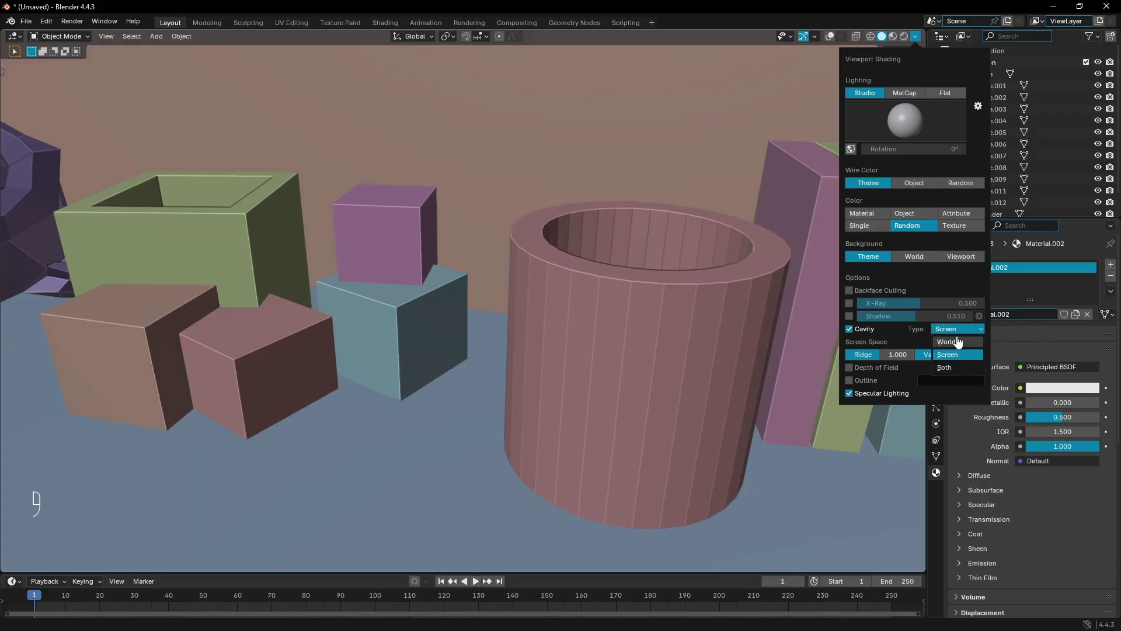
pyautogui.click(956, 368)
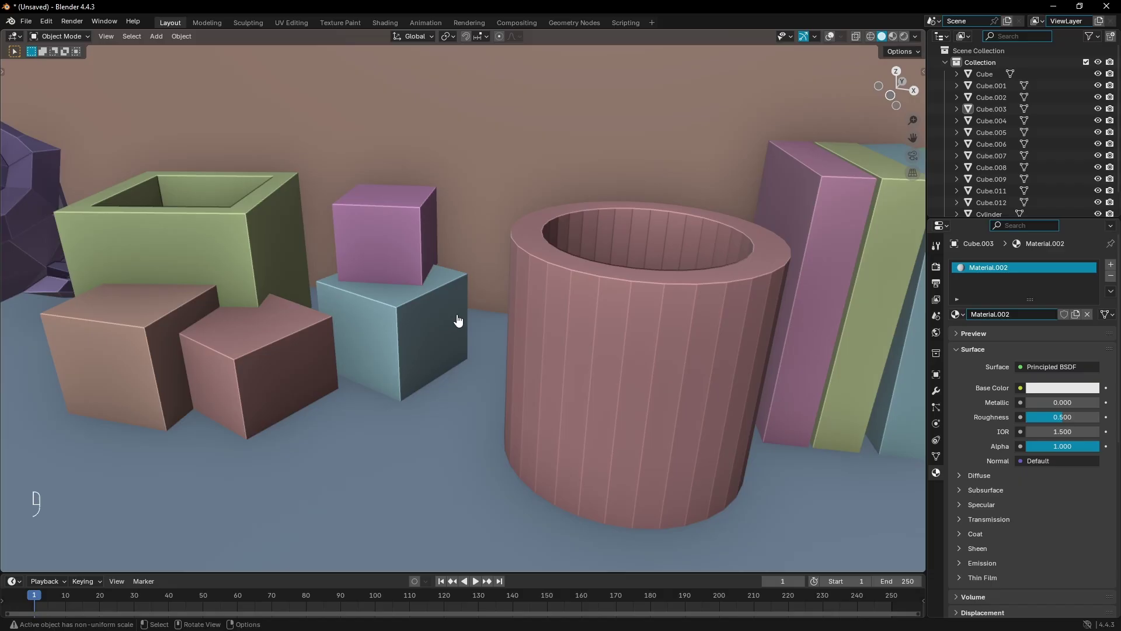
pyautogui.click(916, 36)
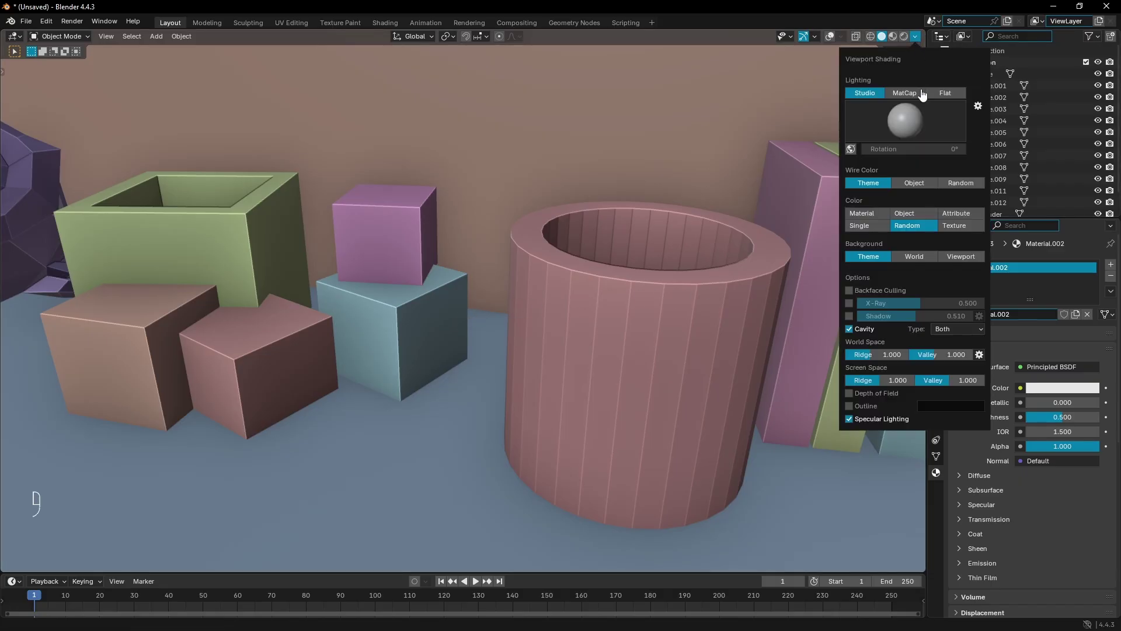
pyautogui.click(958, 329)
pyautogui.click(958, 341)
pyautogui.click(958, 330)
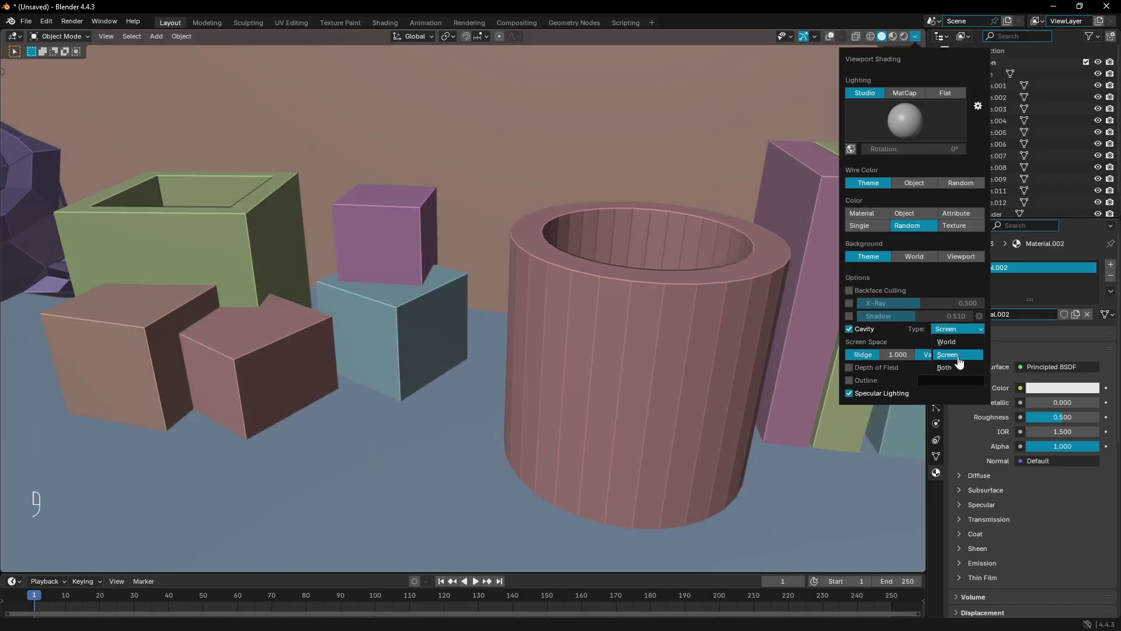
pyautogui.click(958, 341)
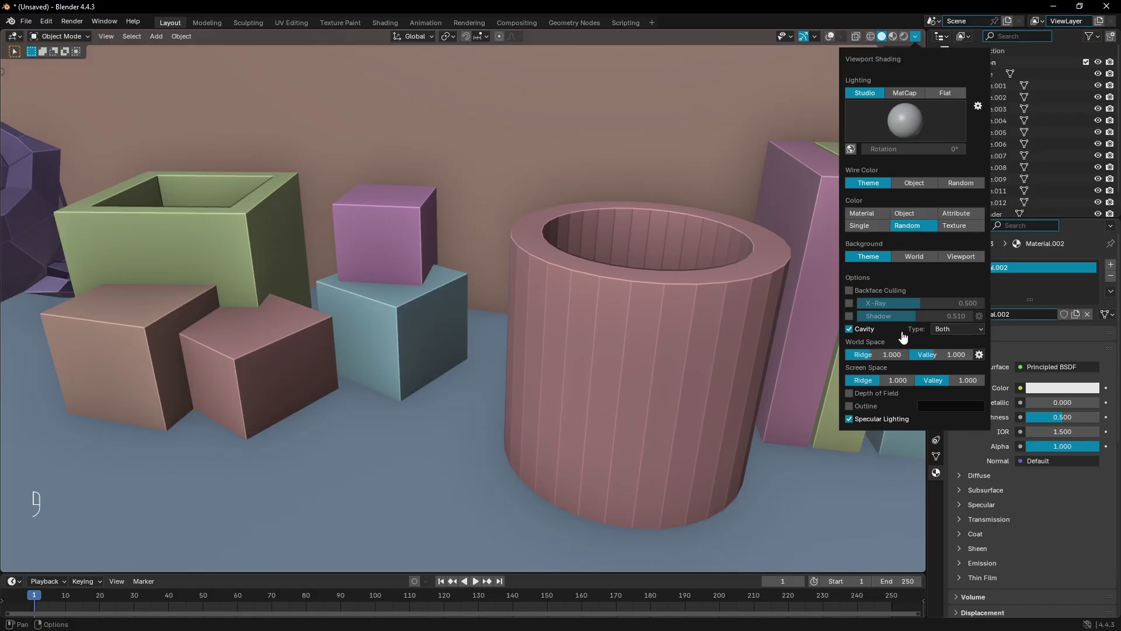
# Set world-space ridge 1.568 and valley 1.432, and lower screen-space ridge to 0.617.
pyautogui.moveTo(882, 356)
pyautogui.mouseDown()
pyautogui.moveTo(921, 356)
pyautogui.moveTo(855, 356)
pyautogui.moveTo(921, 356)
pyautogui.moveTo(855, 356)
pyautogui.moveTo(920, 357)
pyautogui.moveTo(855, 356)
pyautogui.moveTo(885, 354)
pyautogui.mouseUp()
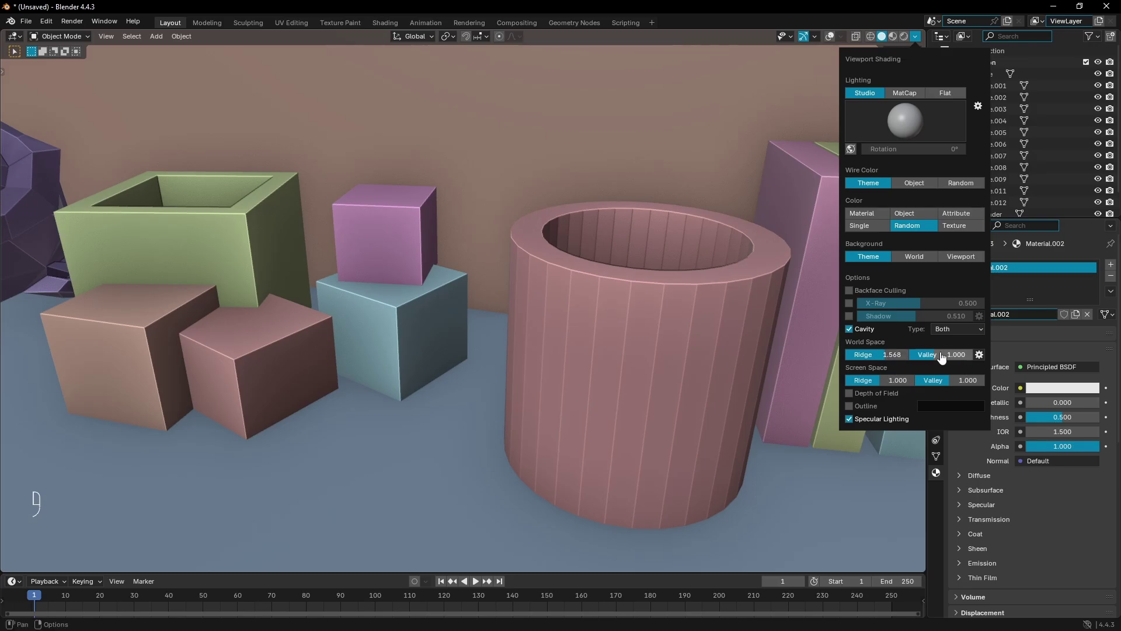
pyautogui.moveTo(942, 355)
pyautogui.mouseDown()
pyautogui.moveTo(972, 354)
pyautogui.moveTo(957, 354)
pyautogui.mouseUp()
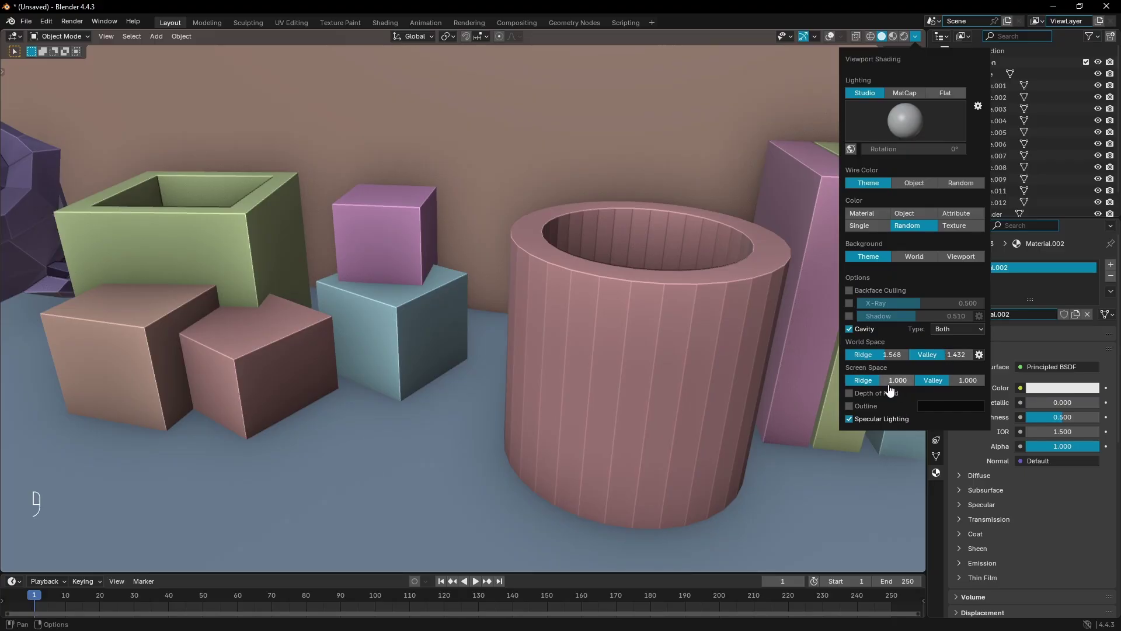
pyautogui.moveTo(883, 384)
pyautogui.mouseDown()
pyautogui.moveTo(859, 384)
pyautogui.moveTo(987, 381)
pyautogui.mouseUp()
# Orbit and zoom around the shelf to view the cubes, cylinder and books from new angles.
pyautogui.scroll(-4, 584, 378)
pyautogui.moveTo(583, 377)
pyautogui.mouseDown(button='middle')
pyautogui.moveTo(528, 393)
pyautogui.moveTo(558, 430)
pyautogui.moveTo(718, 210)
pyautogui.mouseUp(button='middle')
pyautogui.click(915, 36)
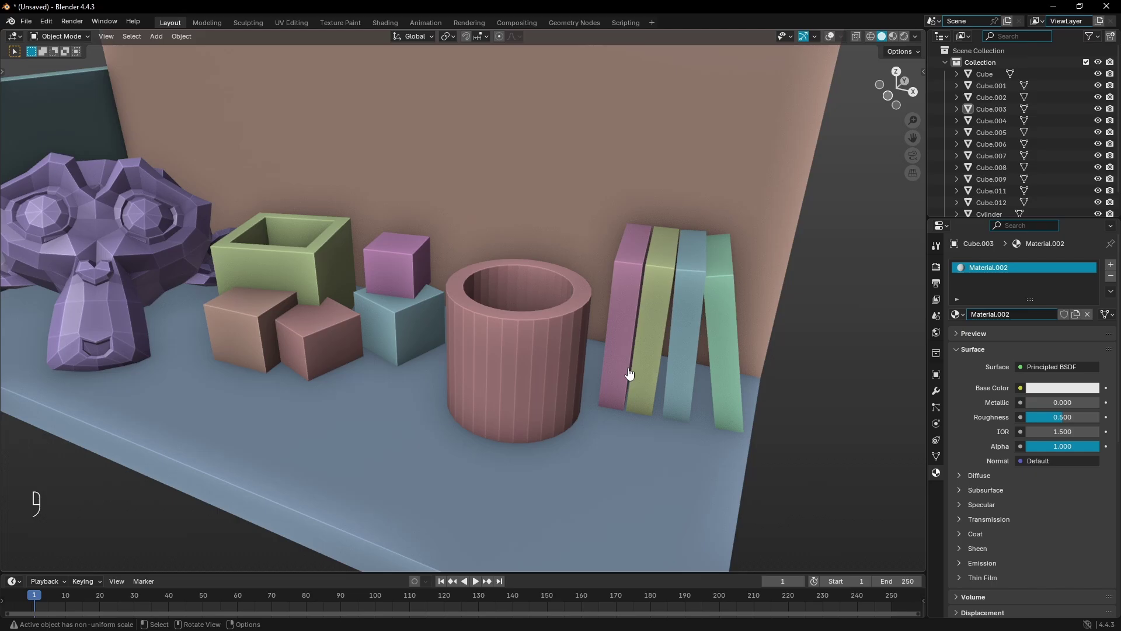
pyautogui.scroll(3, 599, 401)
pyautogui.scroll(-6, 640, 379)
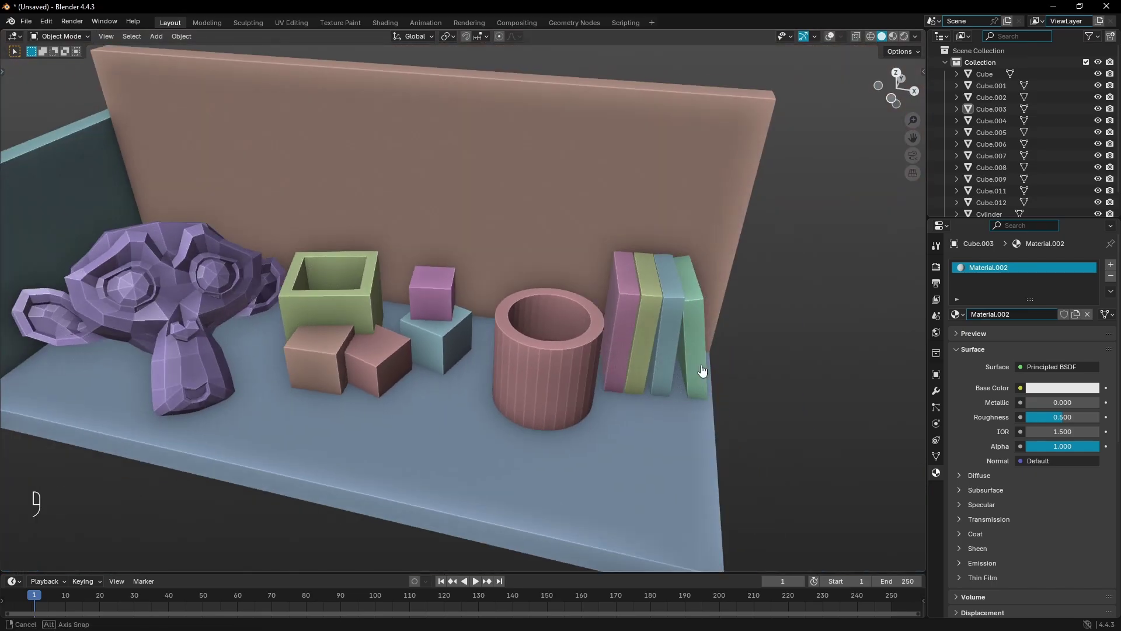
pyautogui.moveTo(700, 375); pyautogui.dragTo(646, 362, button='middle')
pyautogui.scroll(5, 663, 353)
pyautogui.scroll(4, 601, 353)
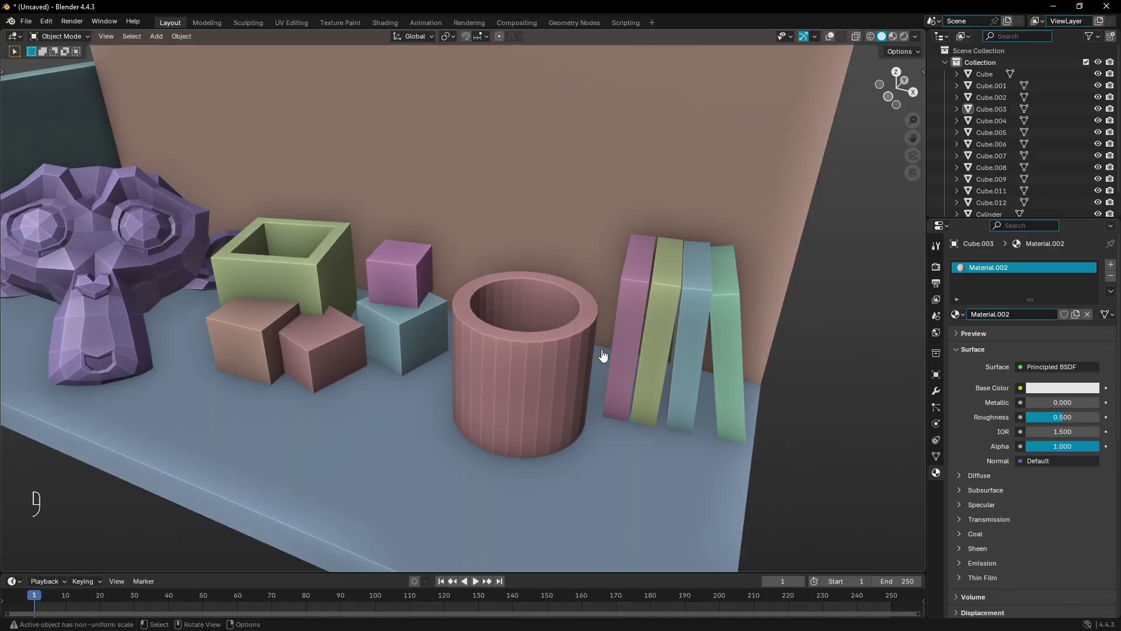
pyautogui.moveTo(452, 305); pyautogui.dragTo(474, 314, button='middle')
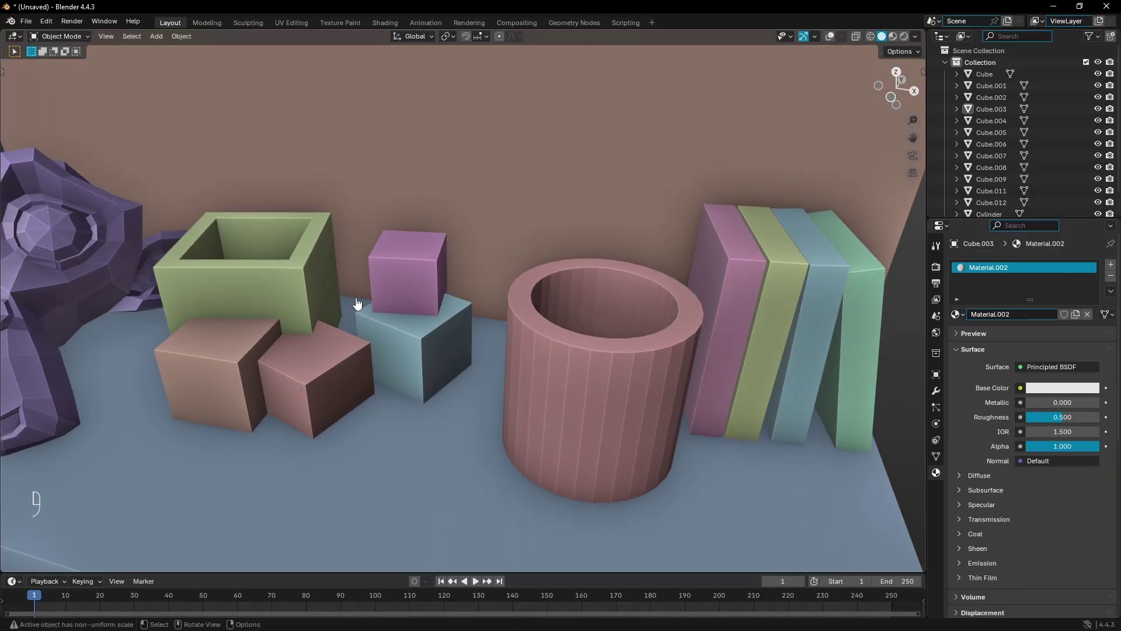
# Toggle cavity shading off and on several times, leaving it enabled.
pyautogui.click(915, 37)
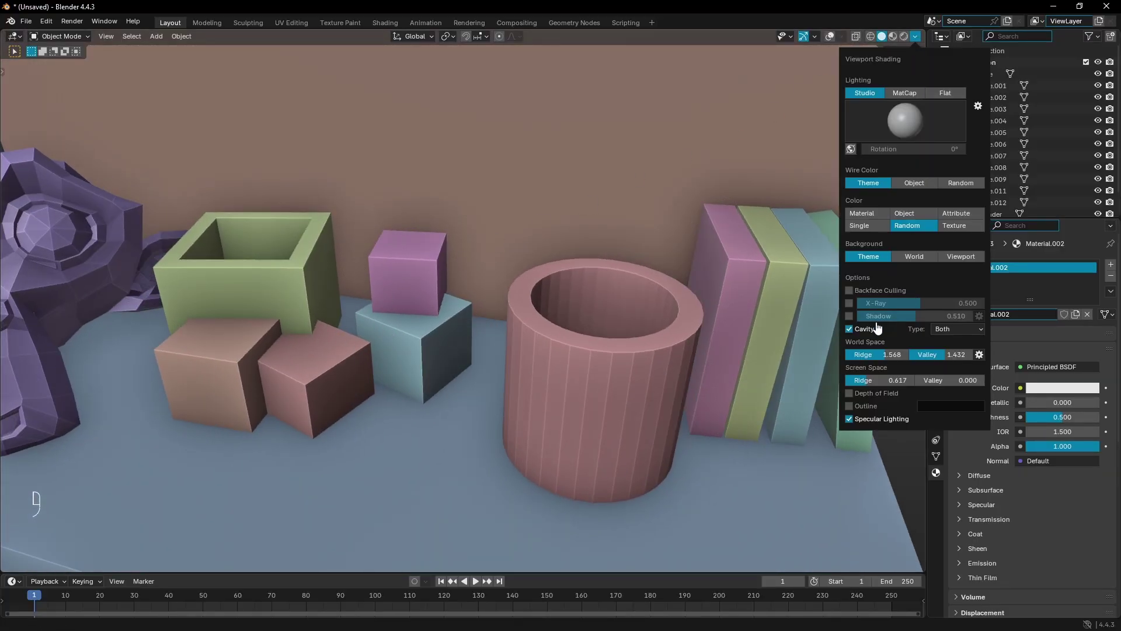
pyautogui.click(857, 330)
pyautogui.click(852, 330)
pyautogui.click(853, 330)
pyautogui.click(854, 330)
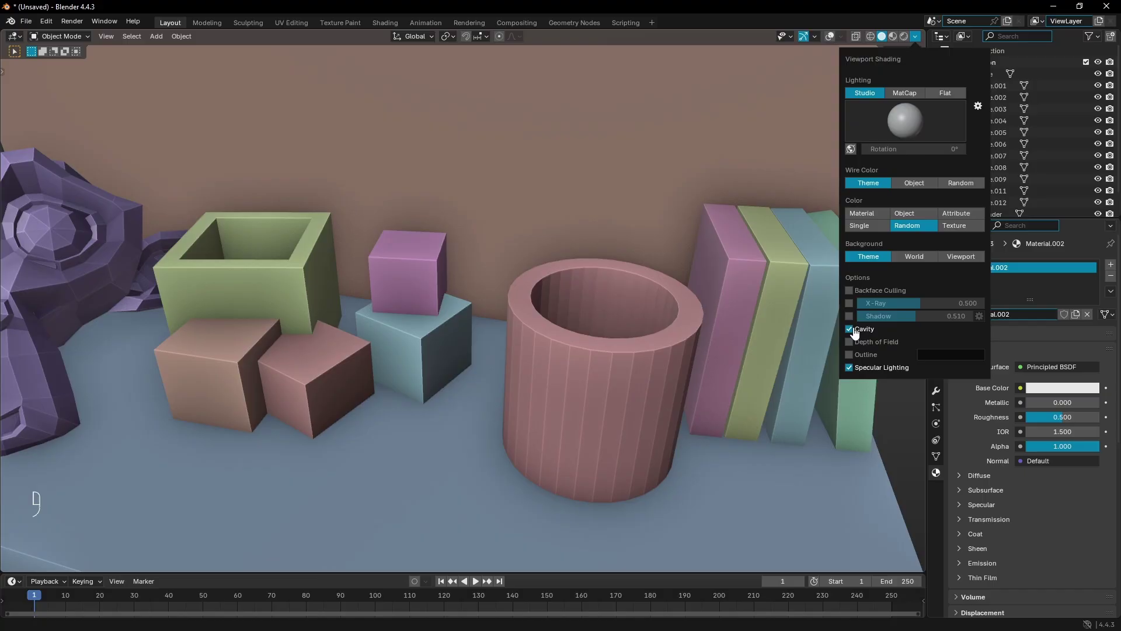
pyautogui.click(854, 331)
pyautogui.click(854, 331)
pyautogui.click(855, 332)
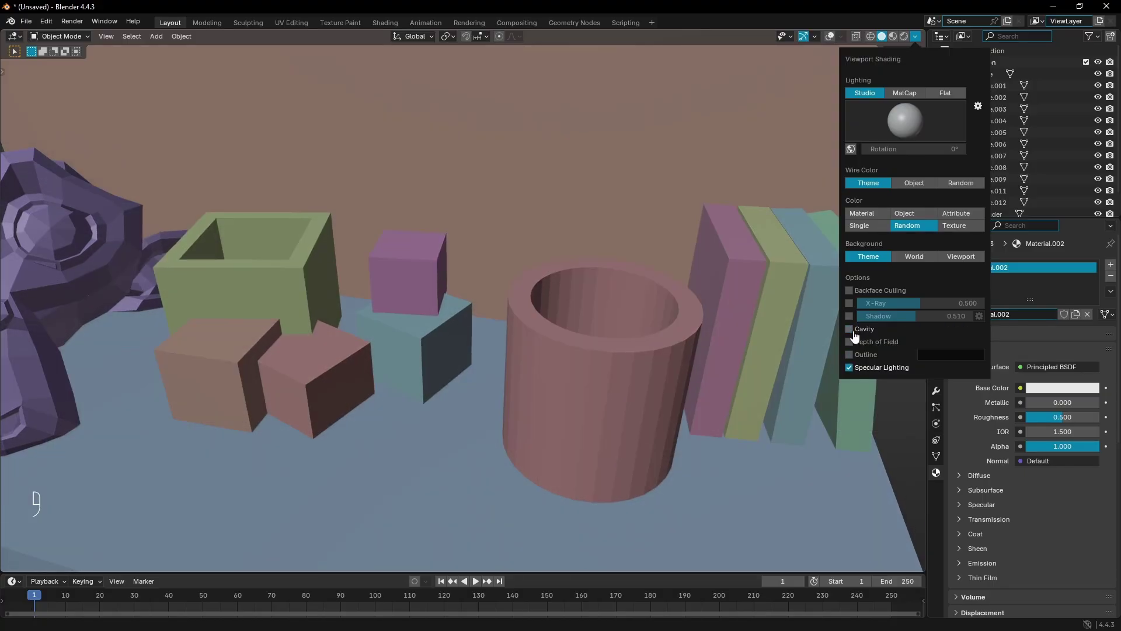
pyautogui.click(855, 333)
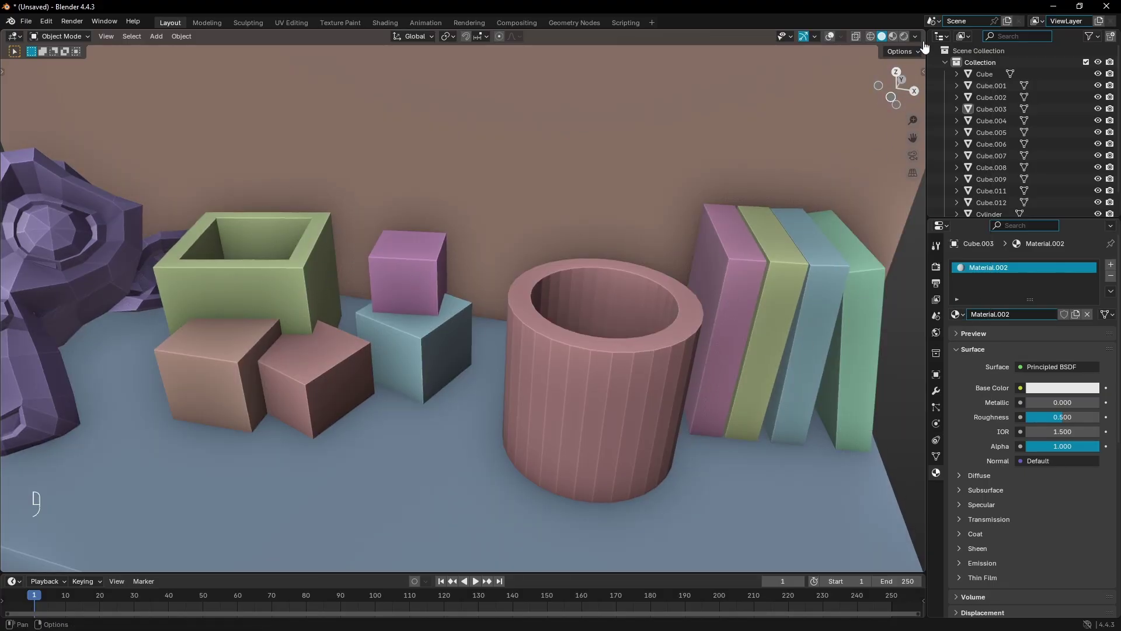
pyautogui.click(916, 36)
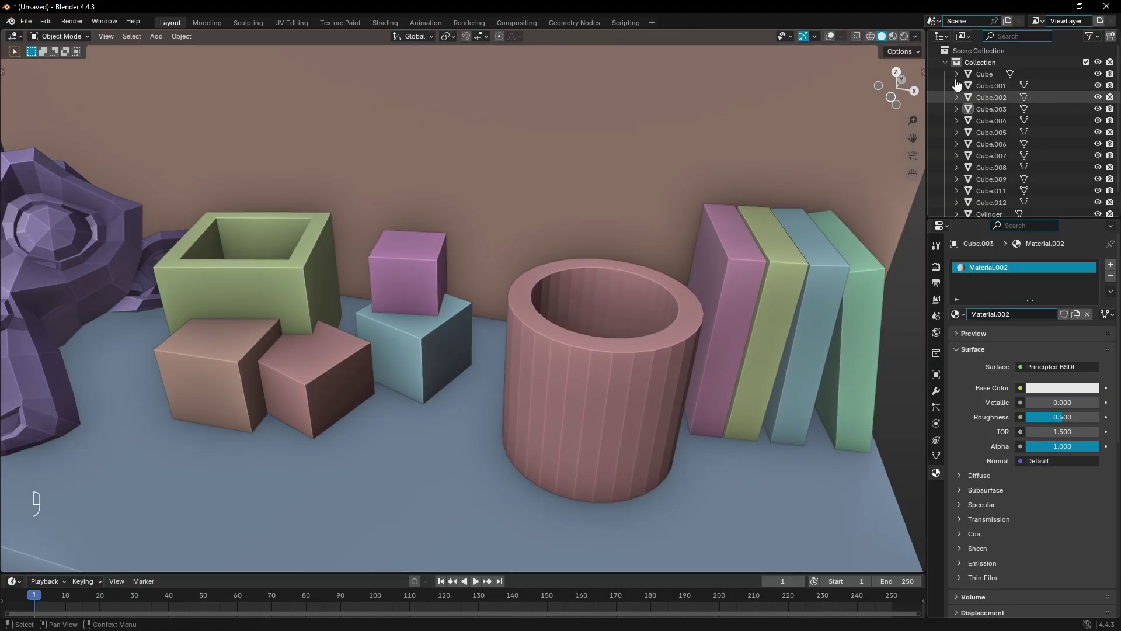
# Change the outline colour from black to white and check it around the shelf.
pyautogui.click(917, 36)
pyautogui.click(947, 406)
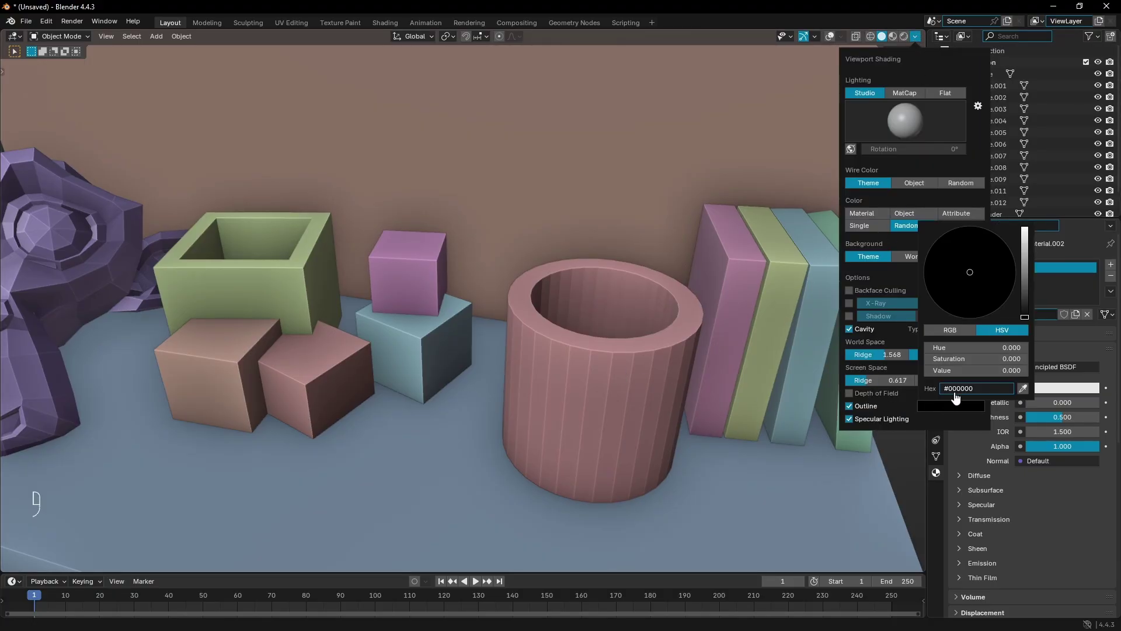
pyautogui.moveTo(1034, 282); pyautogui.dragTo(1027, 229)
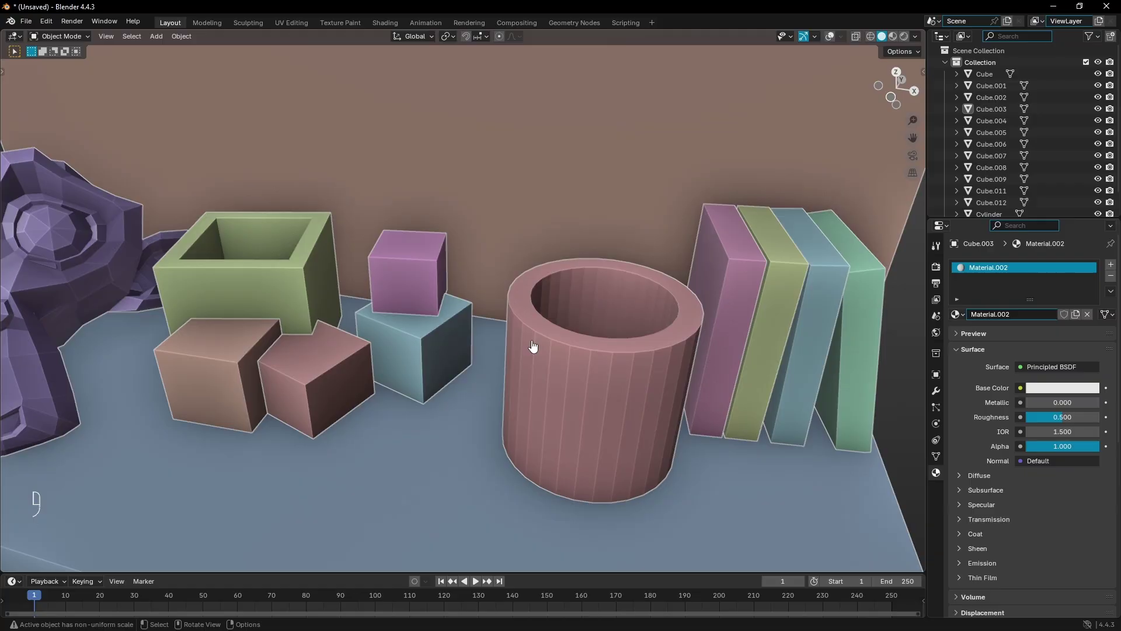
pyautogui.scroll(-5, 559, 337)
pyautogui.scroll(3, 558, 337)
pyautogui.moveTo(559, 337); pyautogui.dragTo(554, 365, button='middle')
pyautogui.scroll(-4, 481, 342)
pyautogui.scroll(5, 571, 345)
# Try blue-violet, then orange and magenta outlines, selecting the green book Cube.012.
pyautogui.click(915, 36)
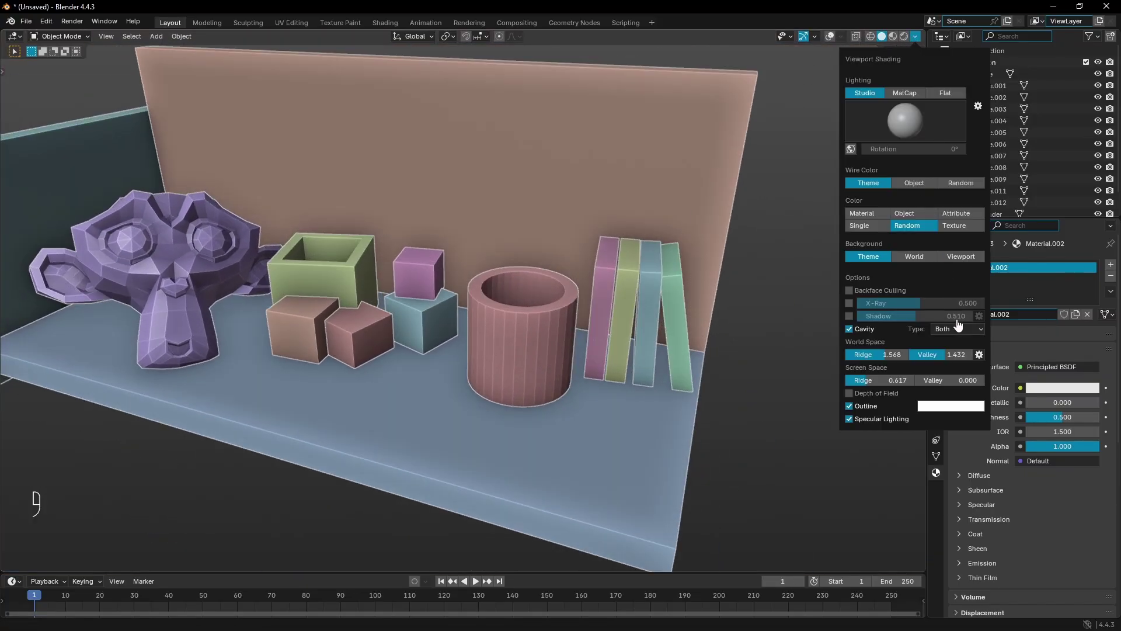
pyautogui.click(948, 410)
pyautogui.moveTo(967, 309); pyautogui.dragTo(1015, 261)
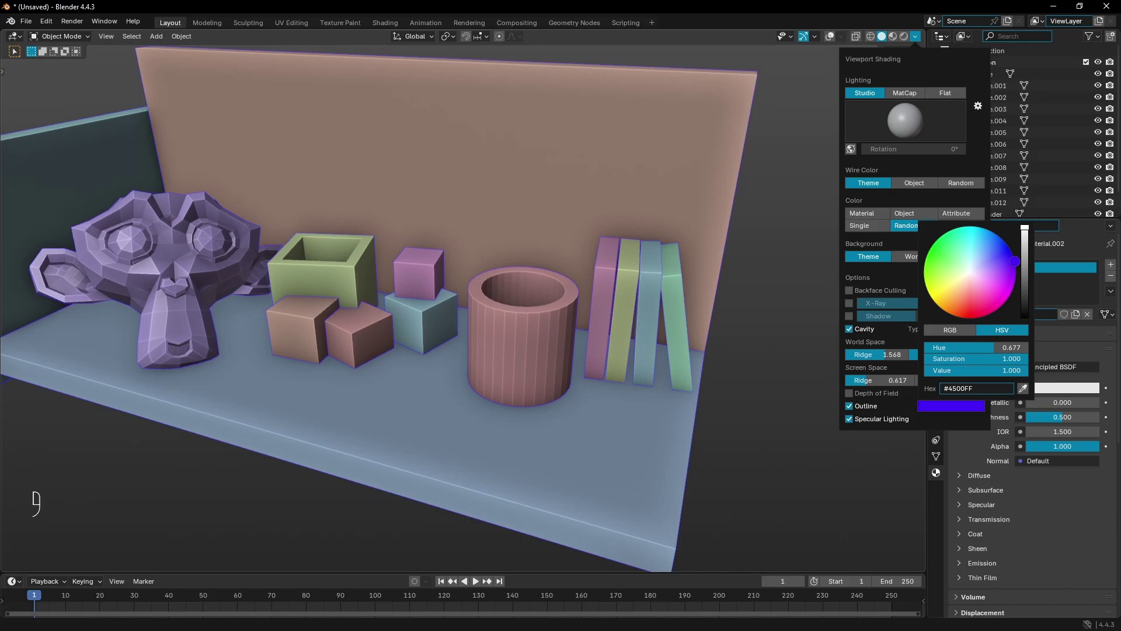
pyautogui.moveTo(1005, 347)
pyautogui.mouseDown()
pyautogui.moveTo(933, 347)
pyautogui.moveTo(1012, 347)
pyautogui.mouseUp()
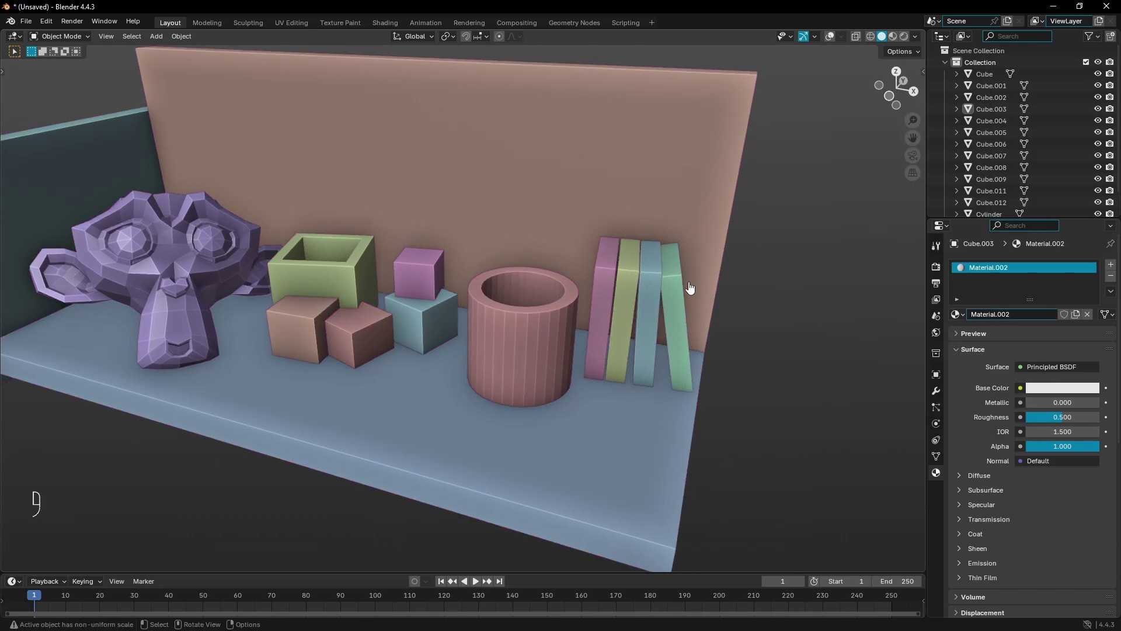
pyautogui.moveTo(690, 288); pyautogui.dragTo(647, 297, button='middle')
pyautogui.moveTo(584, 357); pyautogui.dragTo(593, 376, button='middle')
pyautogui.click(593, 375)
pyautogui.scroll(-5, 623, 368)
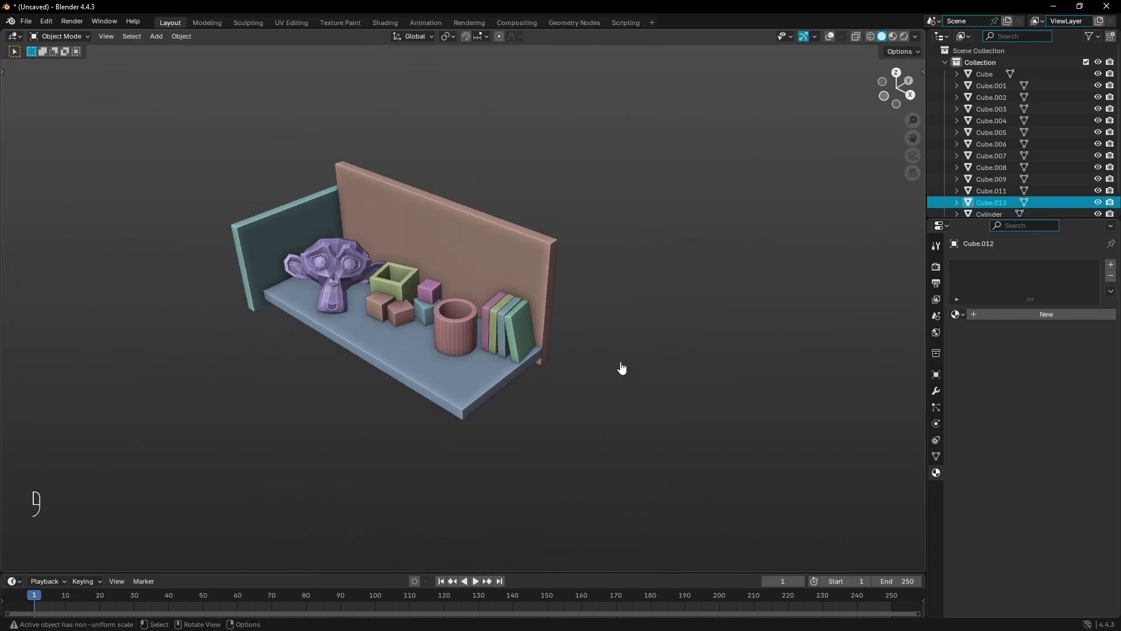
pyautogui.scroll(7, 604, 369)
pyautogui.moveTo(480, 350); pyautogui.dragTo(547, 320, button='middle')
# Set the outline colour to mid grey.
pyautogui.click(915, 36)
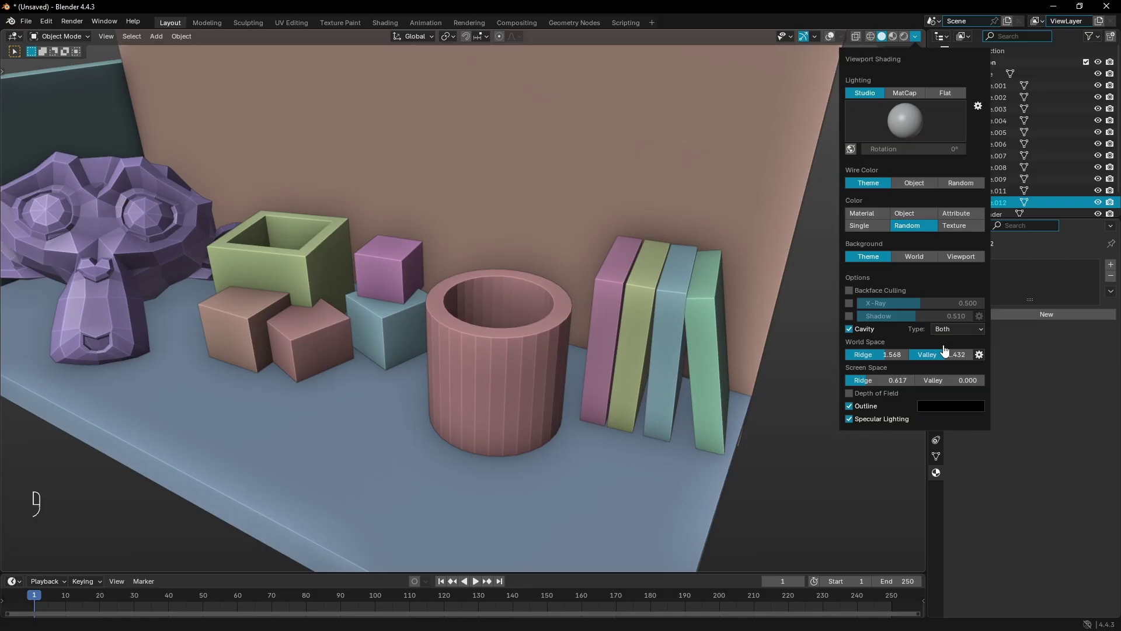
pyautogui.click(950, 406)
pyautogui.moveTo(1025, 292)
pyautogui.mouseDown()
pyautogui.moveTo(1025, 237)
pyautogui.moveTo(1025, 272)
pyautogui.mouseUp()
pyautogui.scroll(-5, 718, 353)
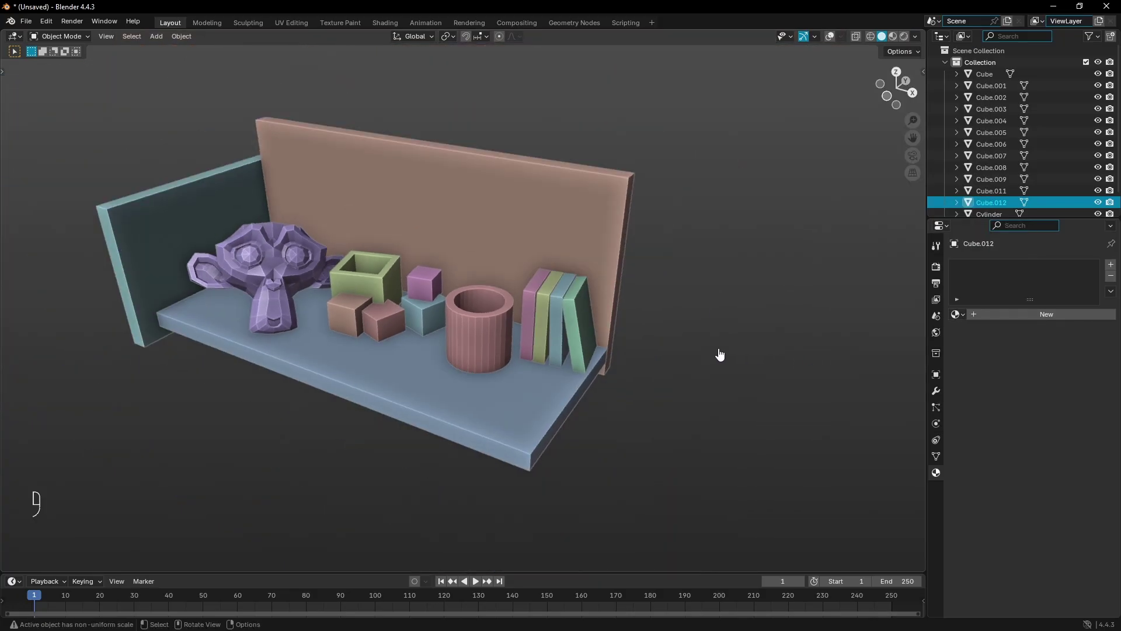
pyautogui.scroll(5, 719, 353)
# Try white and a slight blue tint, then set the outline colour to black.
pyautogui.click(915, 36)
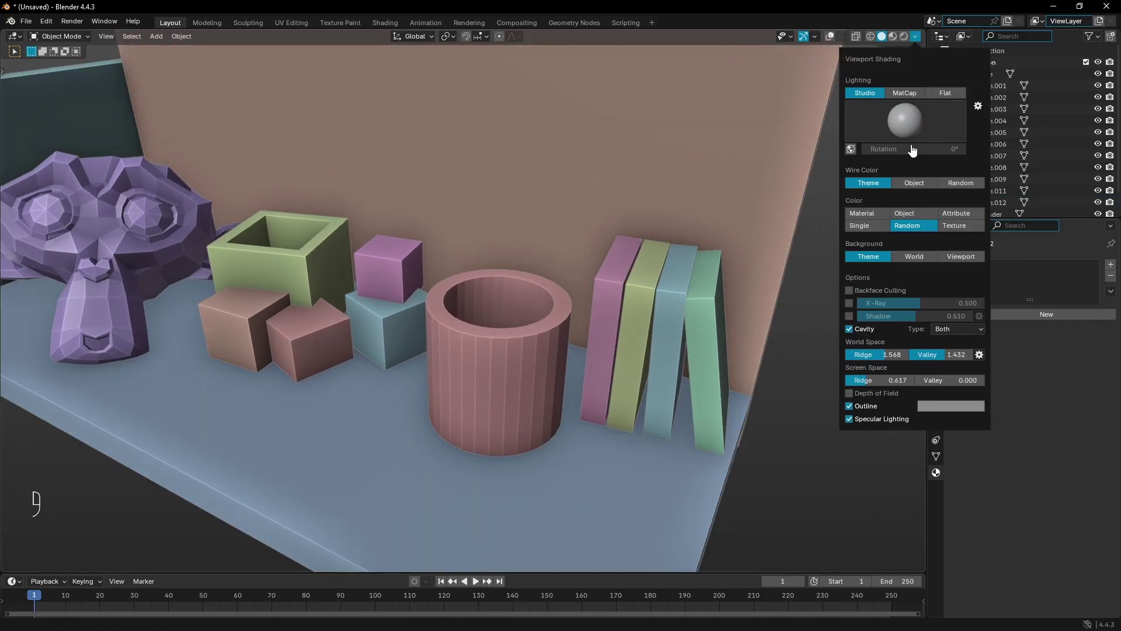
pyautogui.click(952, 408)
pyautogui.moveTo(1025, 301); pyautogui.dragTo(1025, 227)
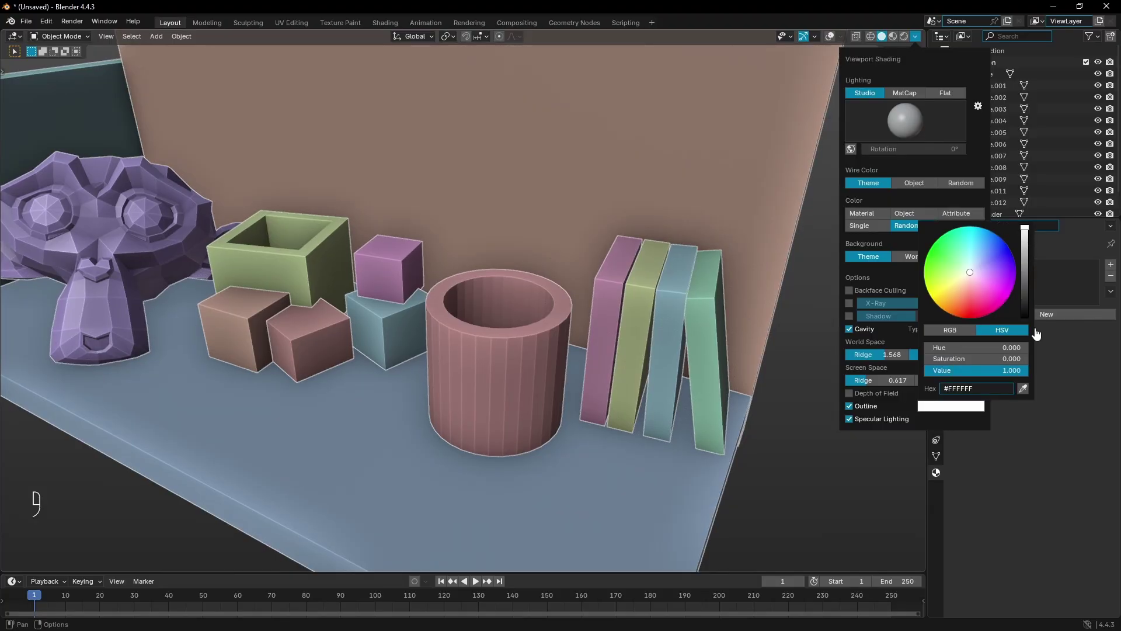
pyautogui.moveTo(989, 271)
pyautogui.mouseDown()
pyautogui.moveTo(979, 261)
pyautogui.moveTo(973, 271)
pyautogui.mouseUp()
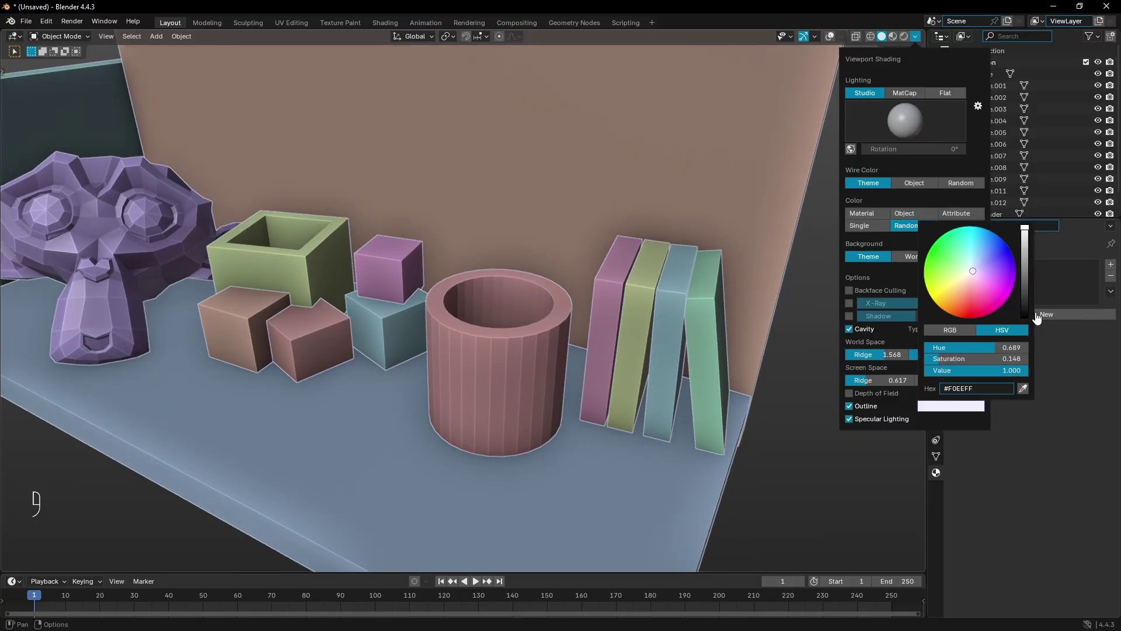
pyautogui.moveTo(1025, 310); pyautogui.dragTo(1024, 318)
pyautogui.scroll(-6, 781, 336)
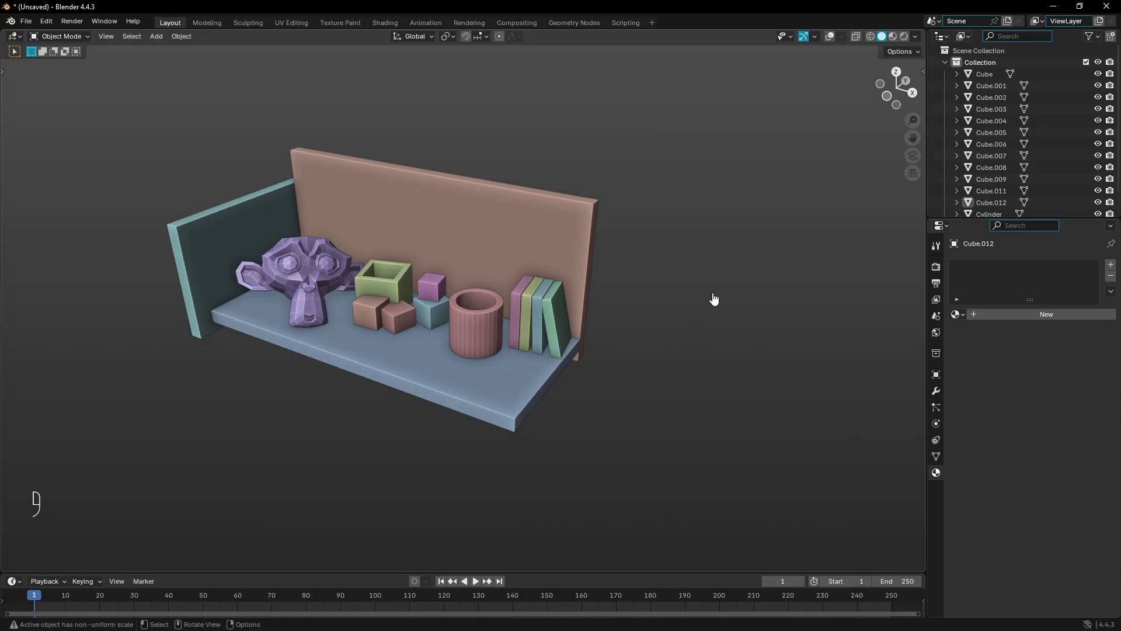
pyautogui.scroll(4, 713, 299)
pyautogui.click(916, 36)
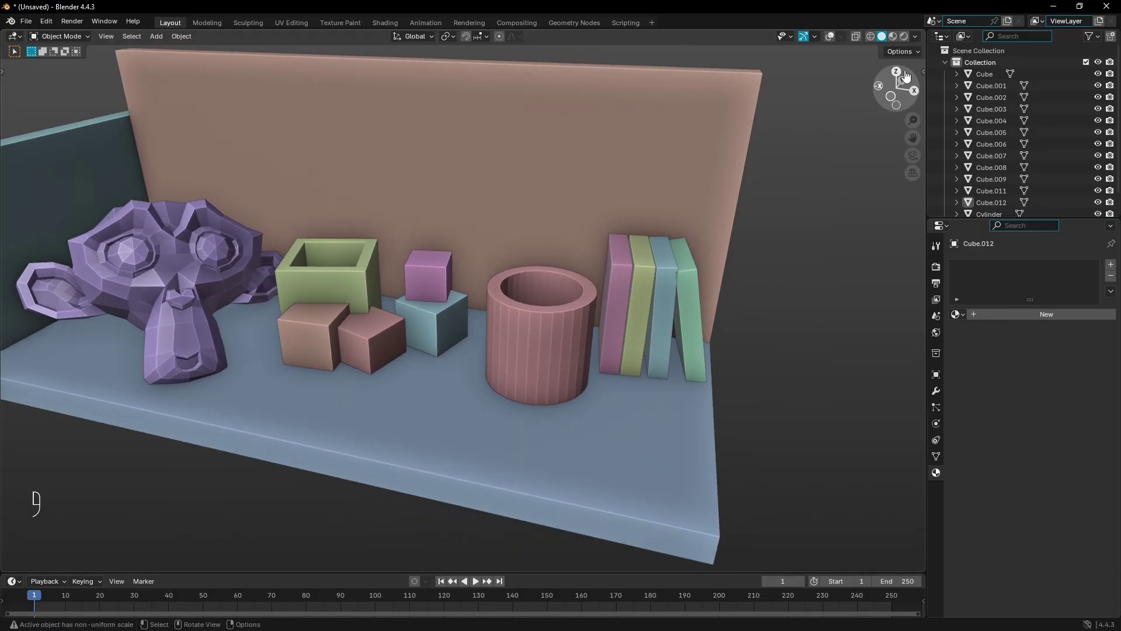
# Switch lighting to MatCap and set object colour to Material after trying Single and Random.
pyautogui.click(915, 36)
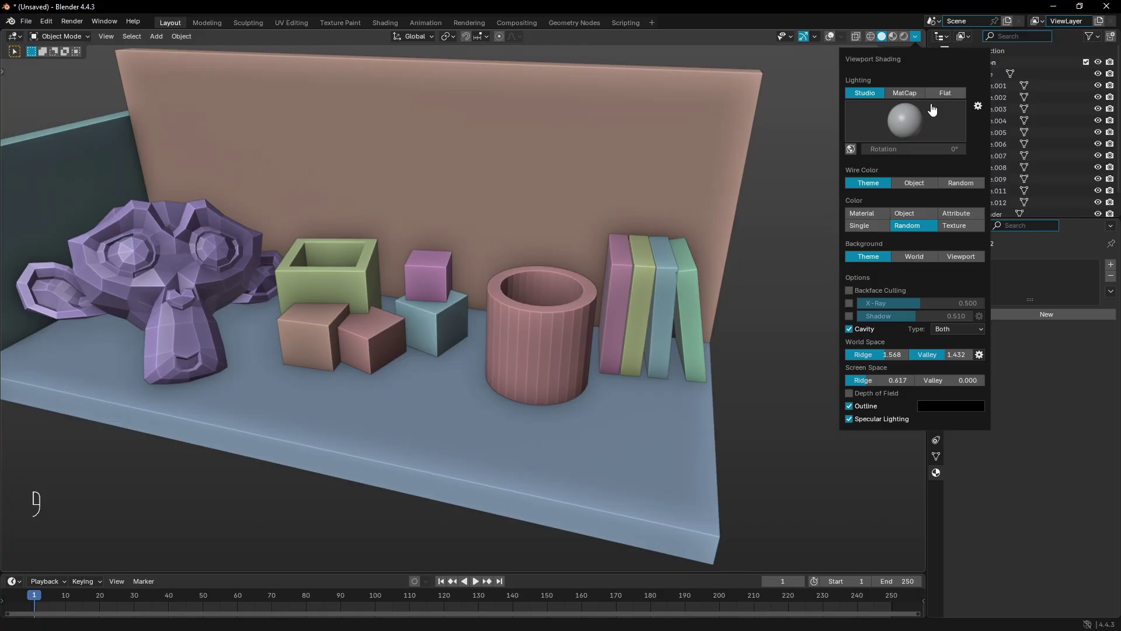
pyautogui.click(917, 95)
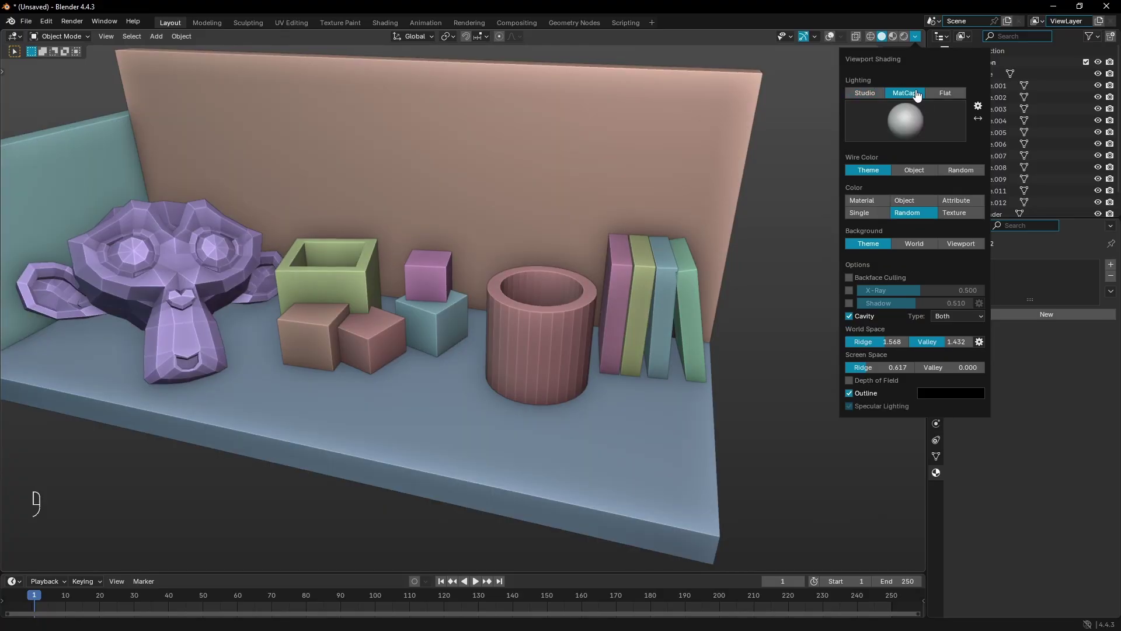
pyautogui.click(911, 122)
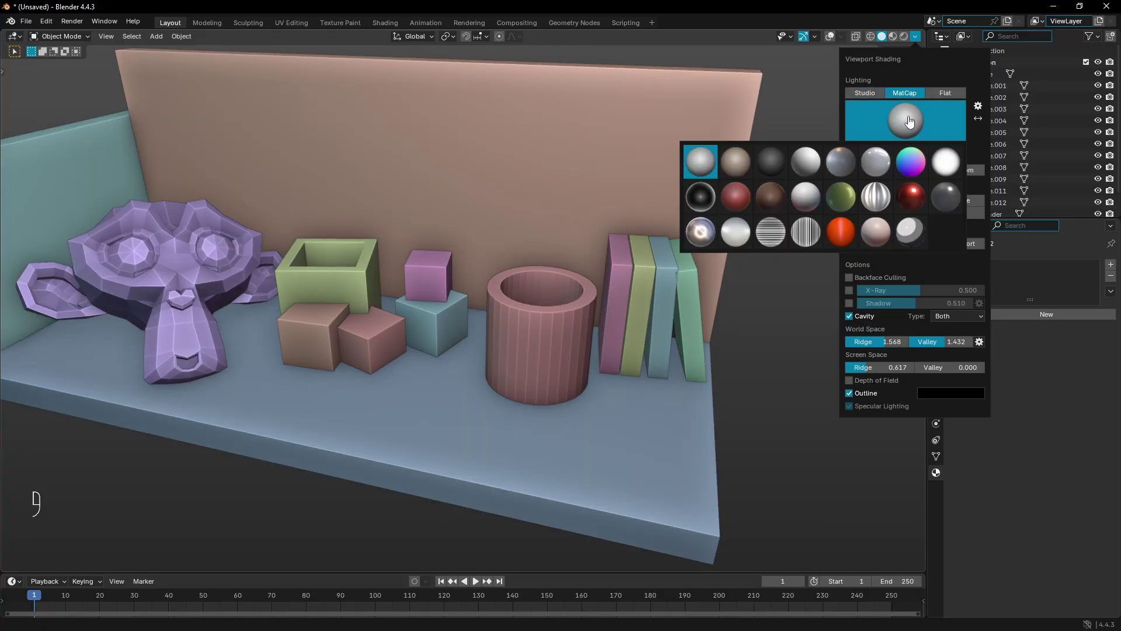
pyautogui.click(910, 122)
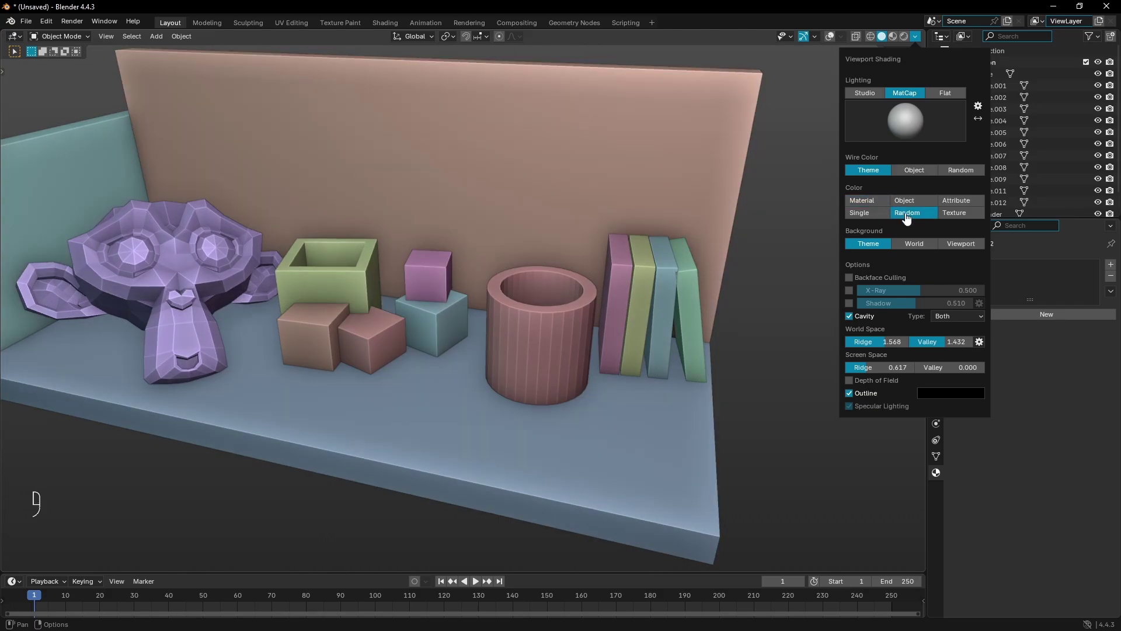
pyautogui.click(868, 212)
pyautogui.click(907, 213)
pyautogui.click(862, 200)
# Orbit, pan and zoom around the shelf to view its grey material look.
pyautogui.moveTo(666, 309); pyautogui.dragTo(695, 304, button='middle')
pyautogui.scroll(3, 695, 304)
pyautogui.moveTo(613, 309)
pyautogui.mouseDown(button='middle')
pyautogui.moveTo(724, 293)
pyautogui.moveTo(623, 300)
pyautogui.mouseUp(button='middle')
pyautogui.scroll(-5, 724, 293)
pyautogui.moveTo(479, 336); pyautogui.dragTo(561, 290, button='middle')
pyautogui.scroll(1, 507, 318)
pyautogui.moveTo(632, 279)
pyautogui.keyDown('shift'); pyautogui.mouseDown(button='middle')
pyautogui.moveTo(701, 298)
pyautogui.moveTo(651, 288)
pyautogui.mouseUp(button='middle'); pyautogui.keyUp('shift')
pyautogui.scroll(2, 679, 286)
pyautogui.keyDown('shift'); pyautogui.moveTo(651, 287); pyautogui.dragTo(678, 310, button='middle'); pyautogui.keyUp('shift')
pyautogui.moveTo(678, 310); pyautogui.dragTo(692, 307, button='middle')
pyautogui.keyDown('shift'); pyautogui.moveTo(692, 307); pyautogui.dragTo(699, 310, button='middle'); pyautogui.keyUp('shift')
pyautogui.scroll(1, 699, 308)
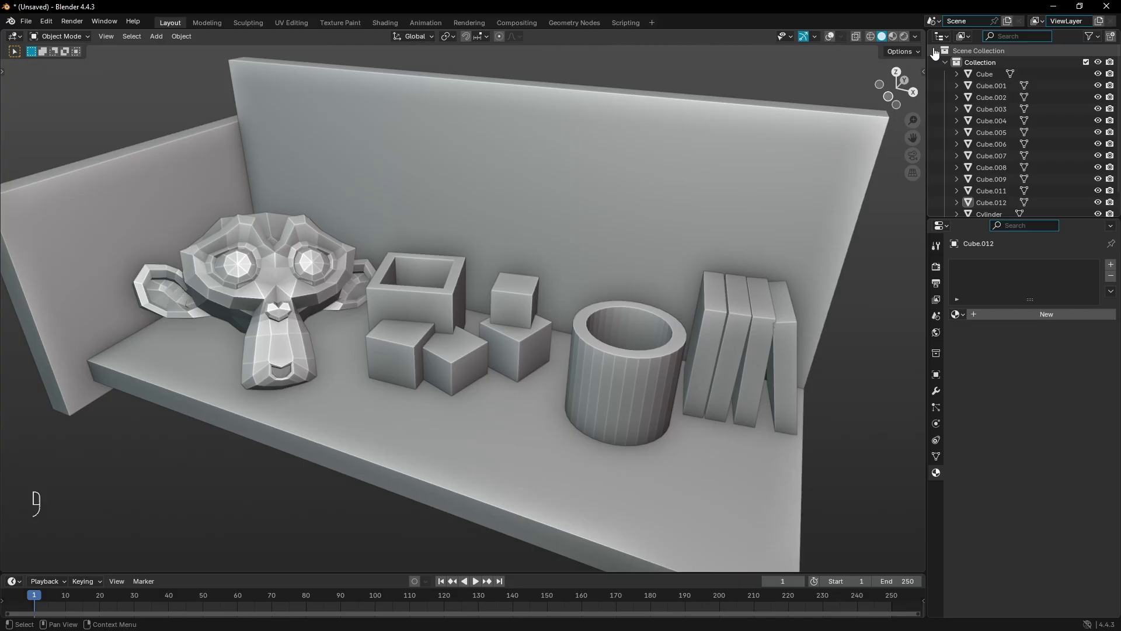
# Apply the green MatCap and orbit toward the shelf's right side.
pyautogui.click(915, 36)
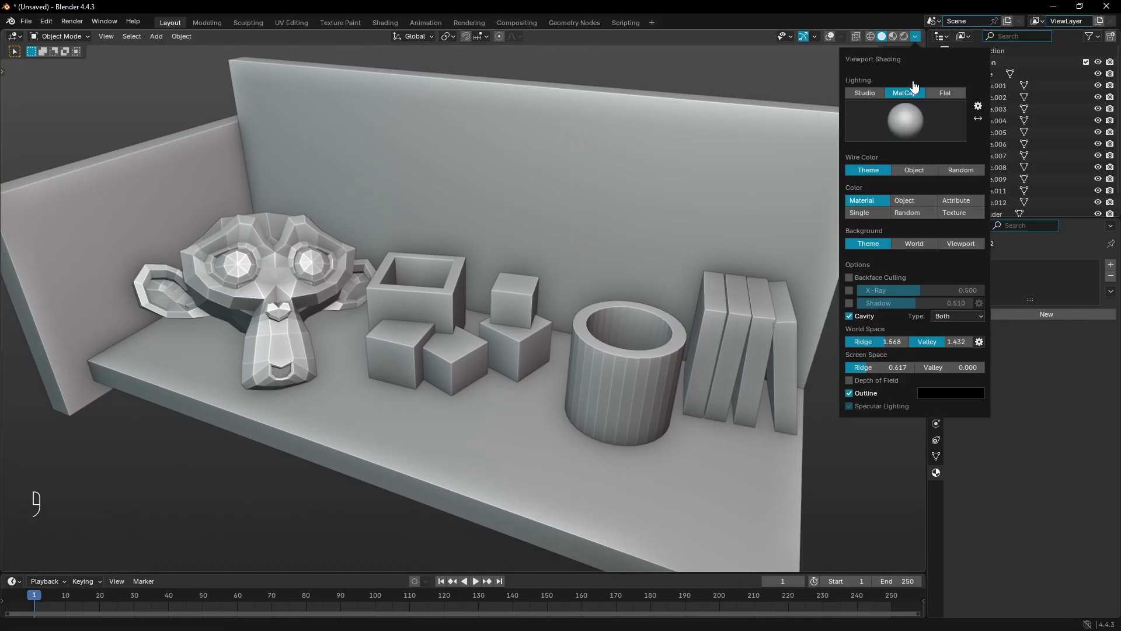
pyautogui.click(907, 127)
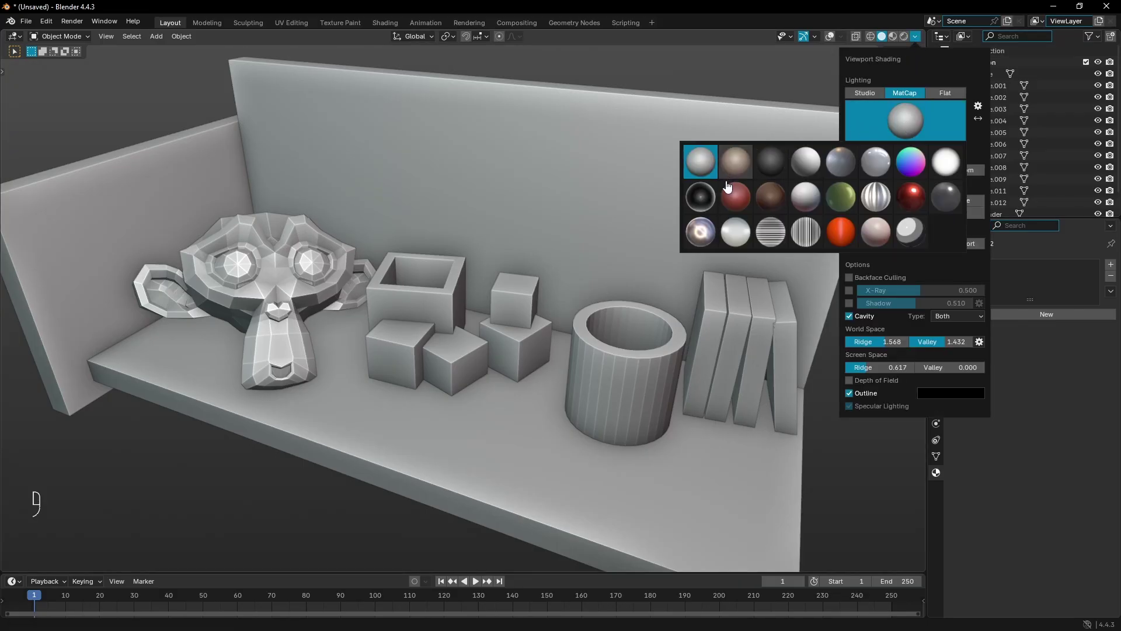
pyautogui.click(903, 129)
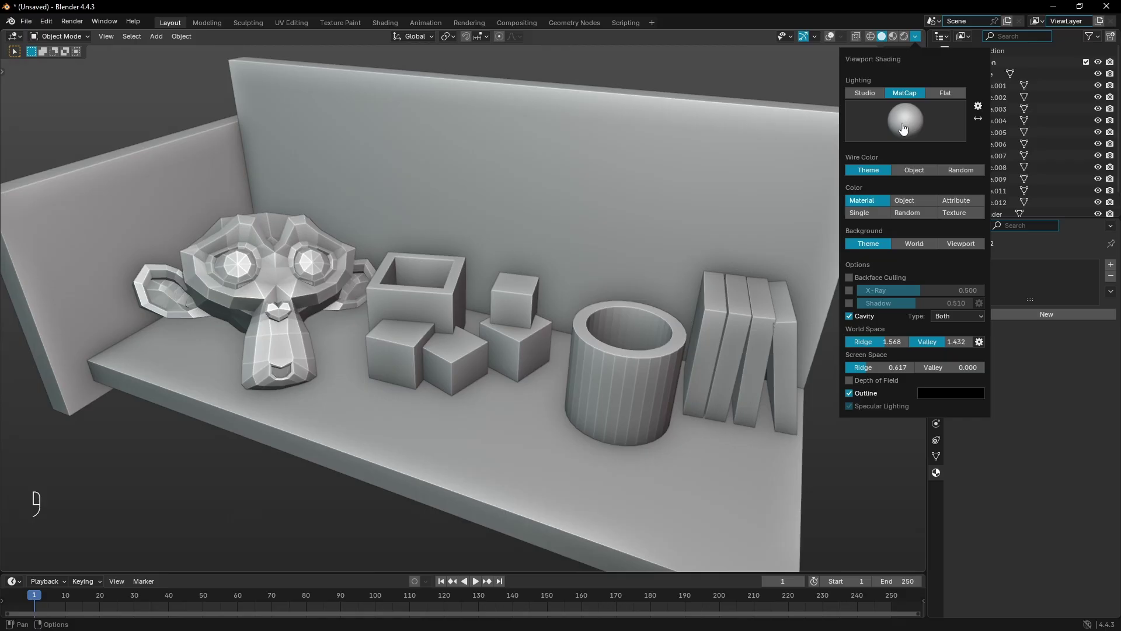
pyautogui.click(905, 124)
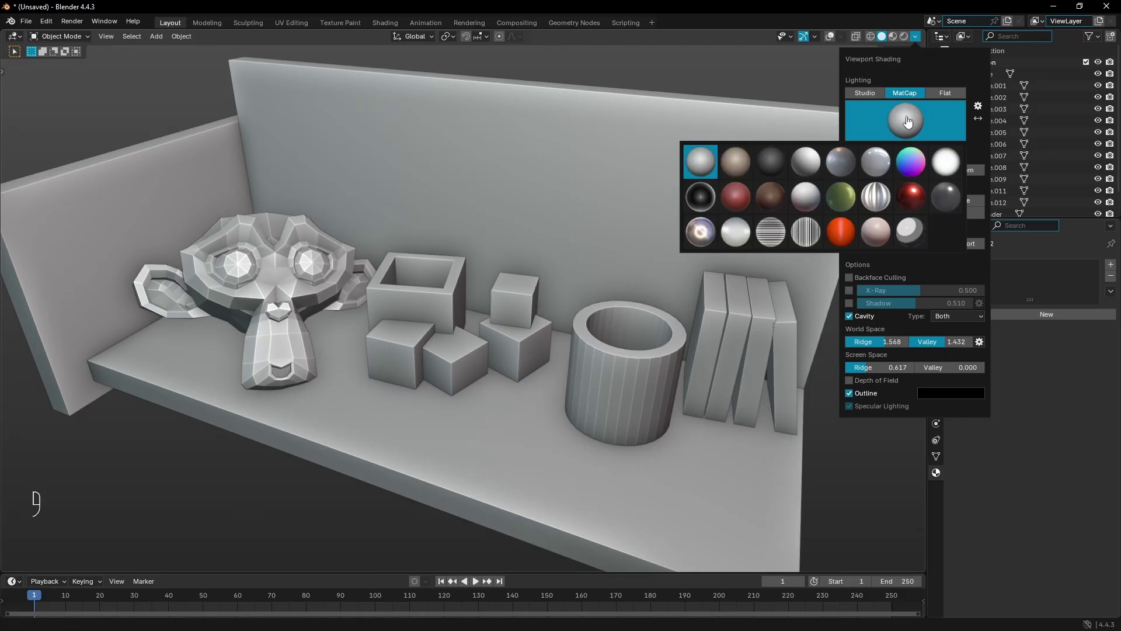
pyautogui.click(844, 207)
pyautogui.scroll(-3, 588, 348)
pyautogui.moveTo(588, 348); pyautogui.dragTo(515, 326, button='middle')
pyautogui.scroll(3, 516, 326)
# Try the jade MatCap, then the rainbow normal MatCap, from a frontal view.
pyautogui.click(916, 37)
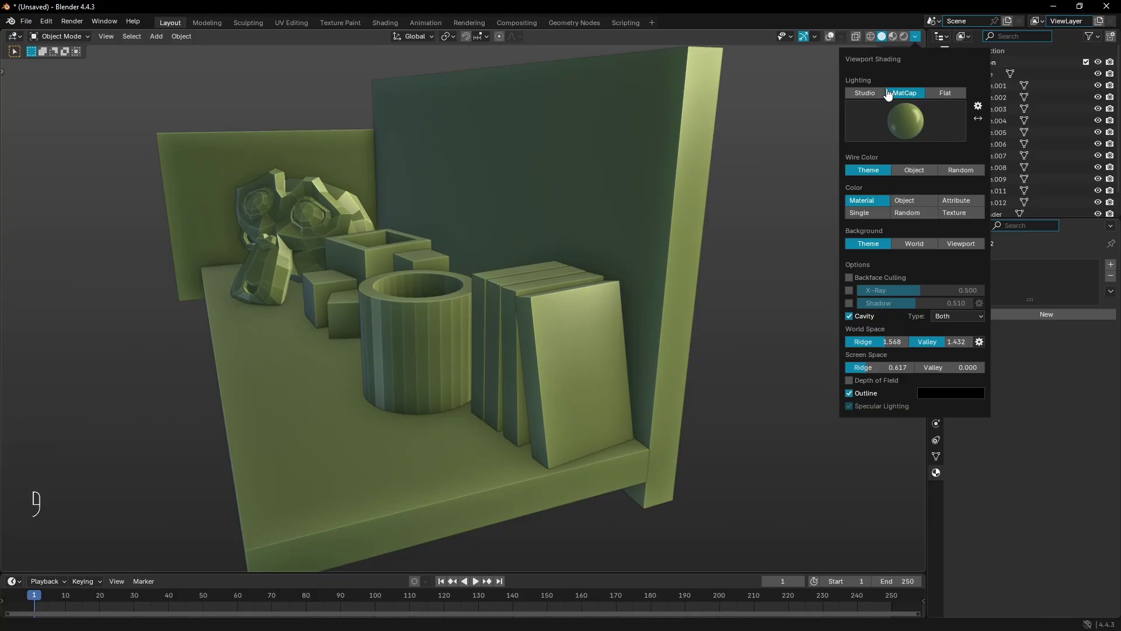
pyautogui.click(905, 121)
pyautogui.click(847, 206)
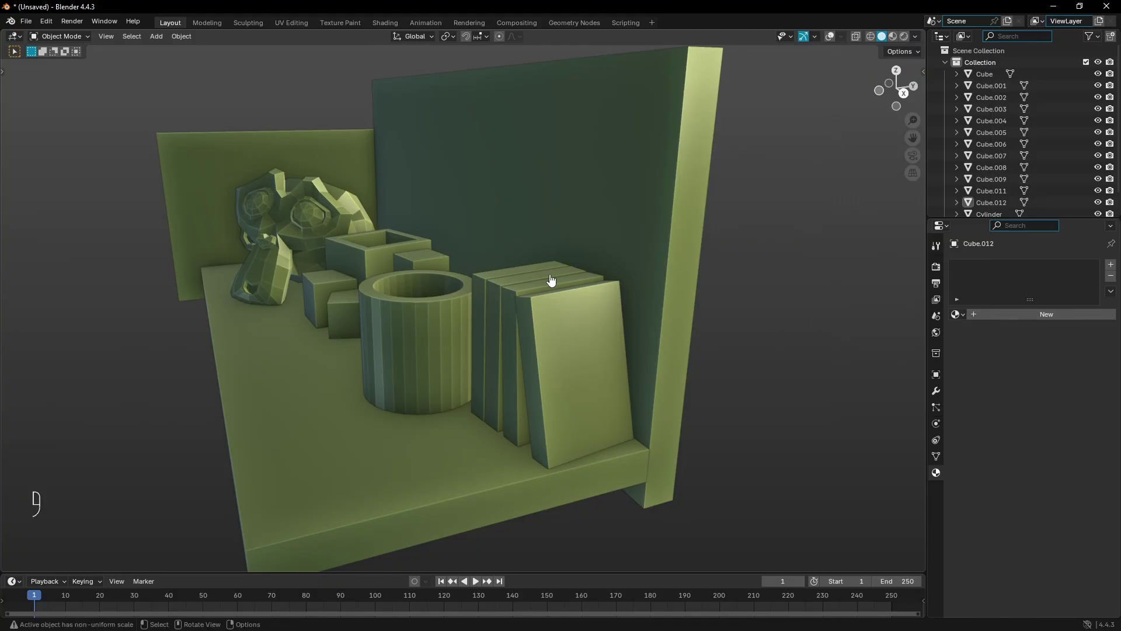
pyautogui.moveTo(642, 275)
pyautogui.mouseDown(button='middle')
pyautogui.moveTo(703, 257)
pyautogui.moveTo(896, 87)
pyautogui.mouseUp(button='middle')
pyautogui.click(915, 36)
pyautogui.click(906, 121)
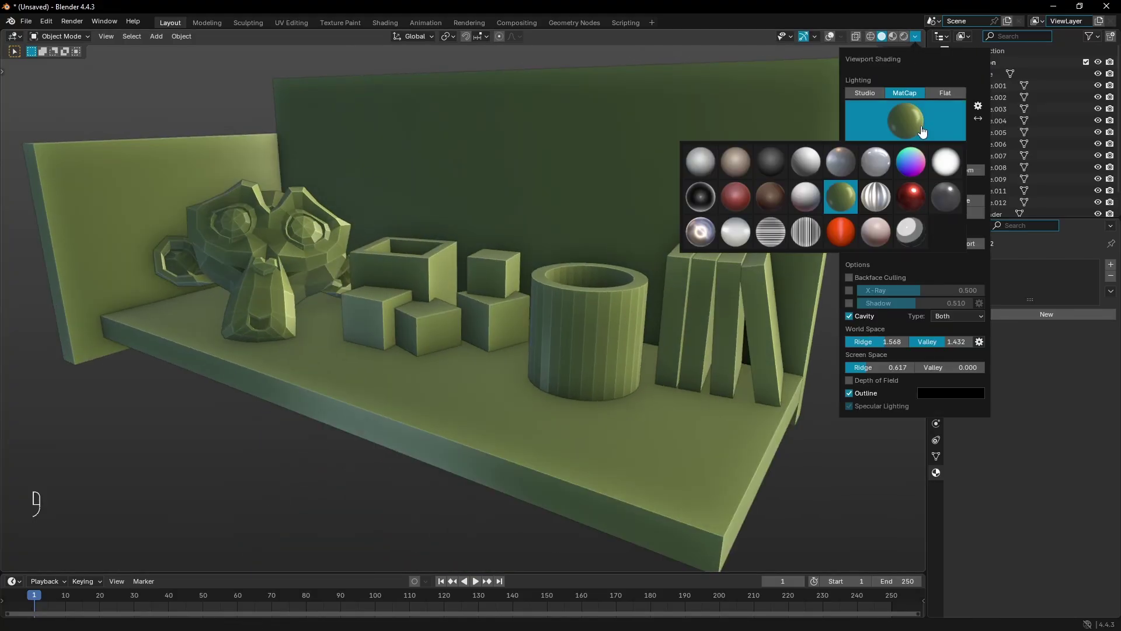
pyautogui.click(912, 171)
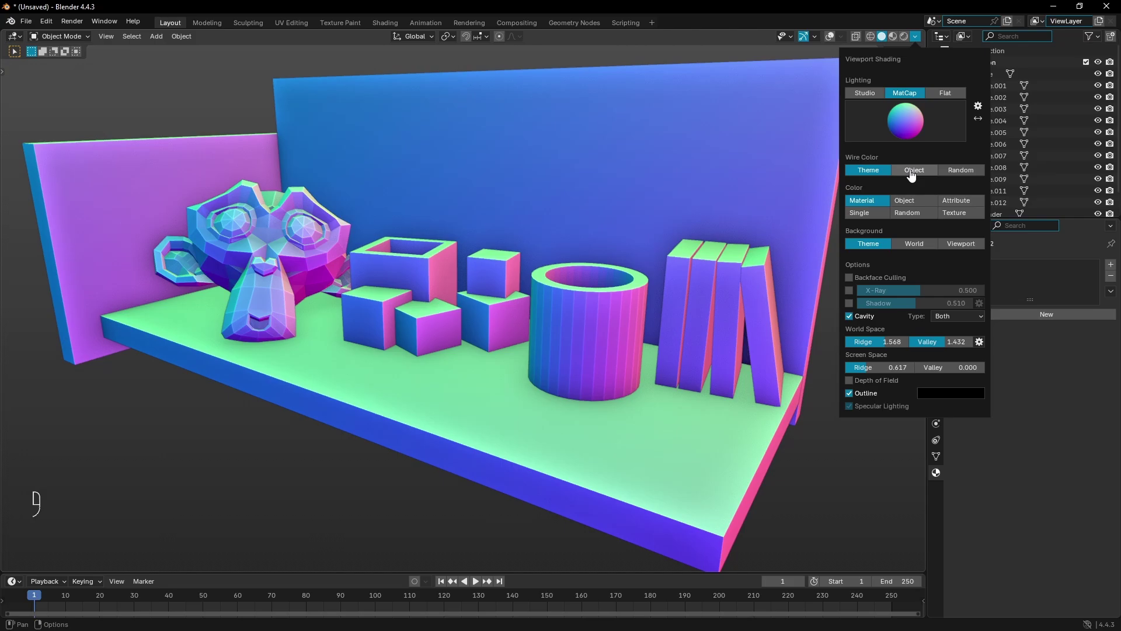
pyautogui.click(918, 54)
# Apply a dark grey MatCap, then the light lavender one, orbiting over the shelf.
pyautogui.click(916, 36)
pyautogui.click(905, 121)
pyautogui.click(701, 196)
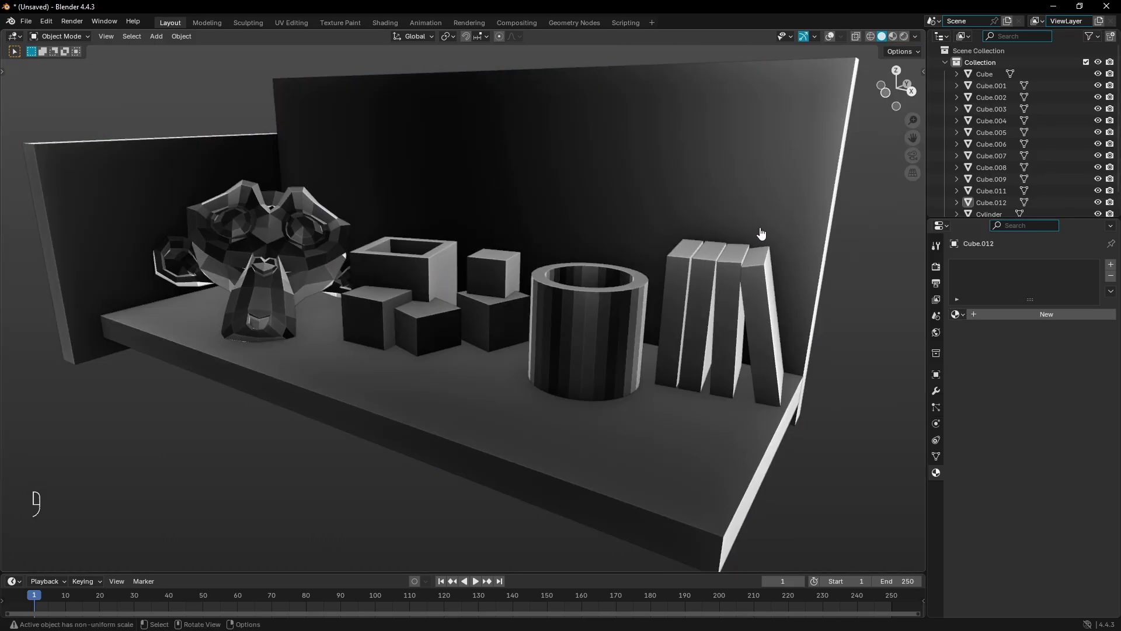
pyautogui.moveTo(756, 243)
pyautogui.mouseDown(button='middle')
pyautogui.moveTo(744, 255)
pyautogui.moveTo(766, 250)
pyautogui.moveTo(764, 230)
pyautogui.moveTo(693, 218)
pyautogui.moveTo(724, 193)
pyautogui.mouseUp(button='middle')
pyautogui.click(915, 36)
pyautogui.click(905, 121)
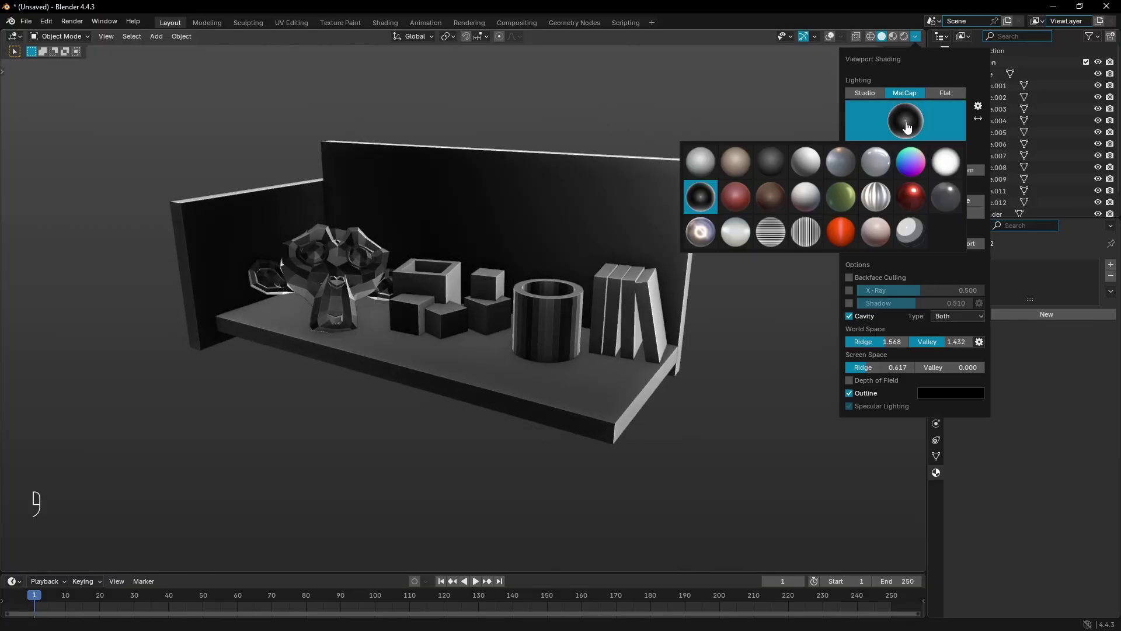
pyautogui.click(707, 236)
pyautogui.moveTo(646, 251); pyautogui.dragTo(602, 288, button='middle')
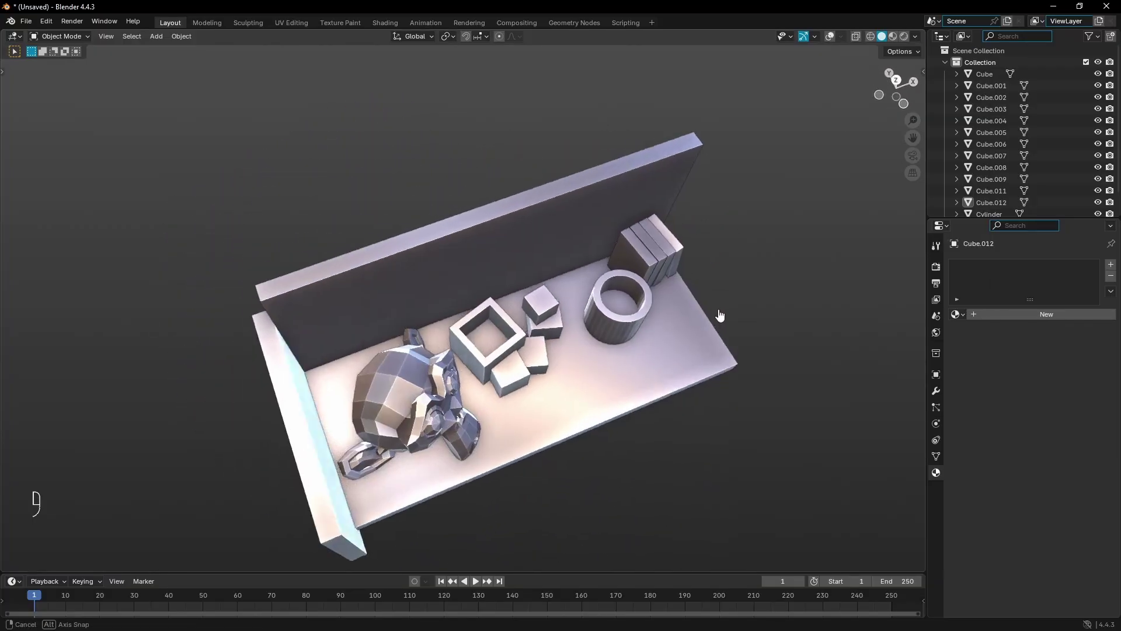
pyautogui.moveTo(720, 315); pyautogui.dragTo(585, 240, button='middle')
pyautogui.scroll(3, 613, 228)
# Finish with the brown clay MatCap and orbit to a low frontal view.
pyautogui.click(915, 37)
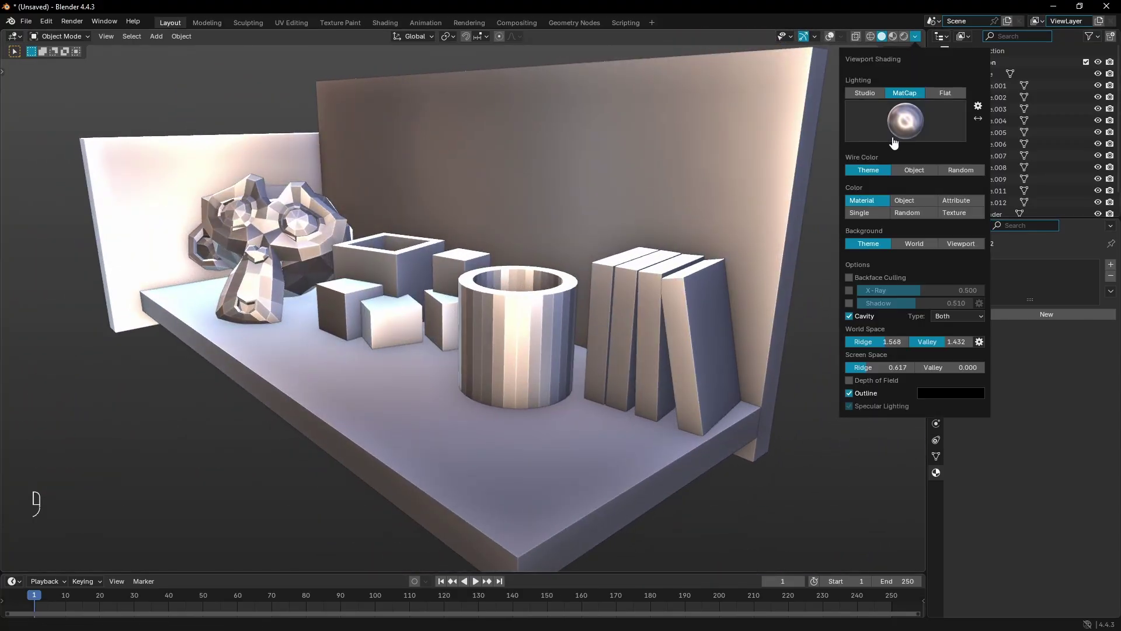
pyautogui.click(904, 119)
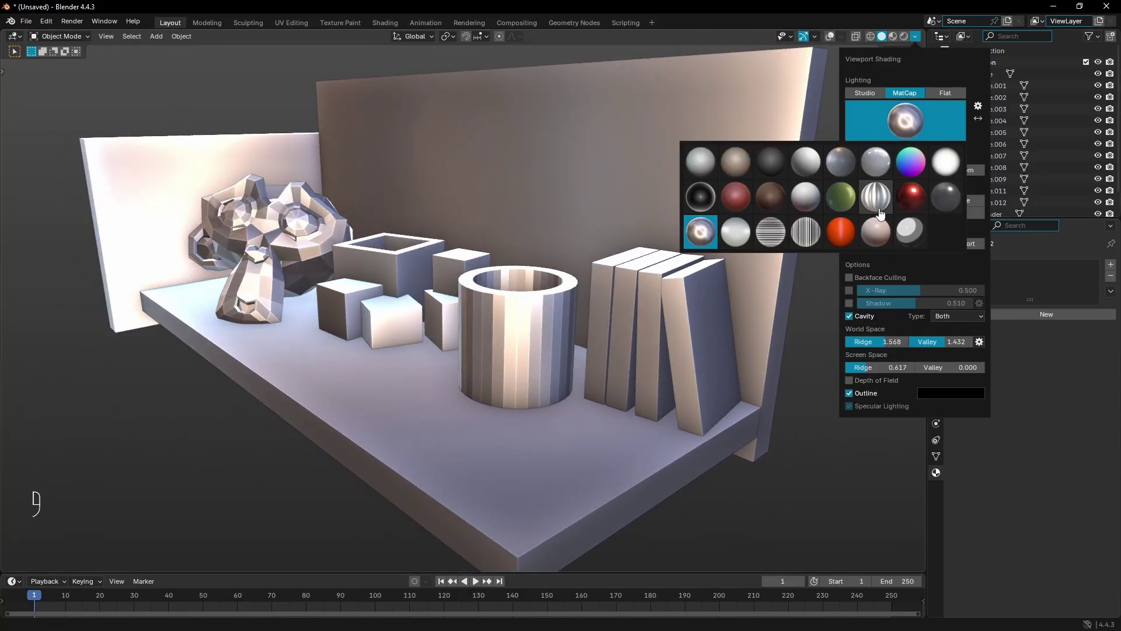
pyautogui.click(838, 237)
pyautogui.moveTo(613, 220)
pyautogui.mouseDown(button='middle')
pyautogui.moveTo(689, 230)
pyautogui.moveTo(694, 203)
pyautogui.moveTo(588, 233)
pyautogui.moveTo(637, 212)
pyautogui.mouseUp(button='middle')
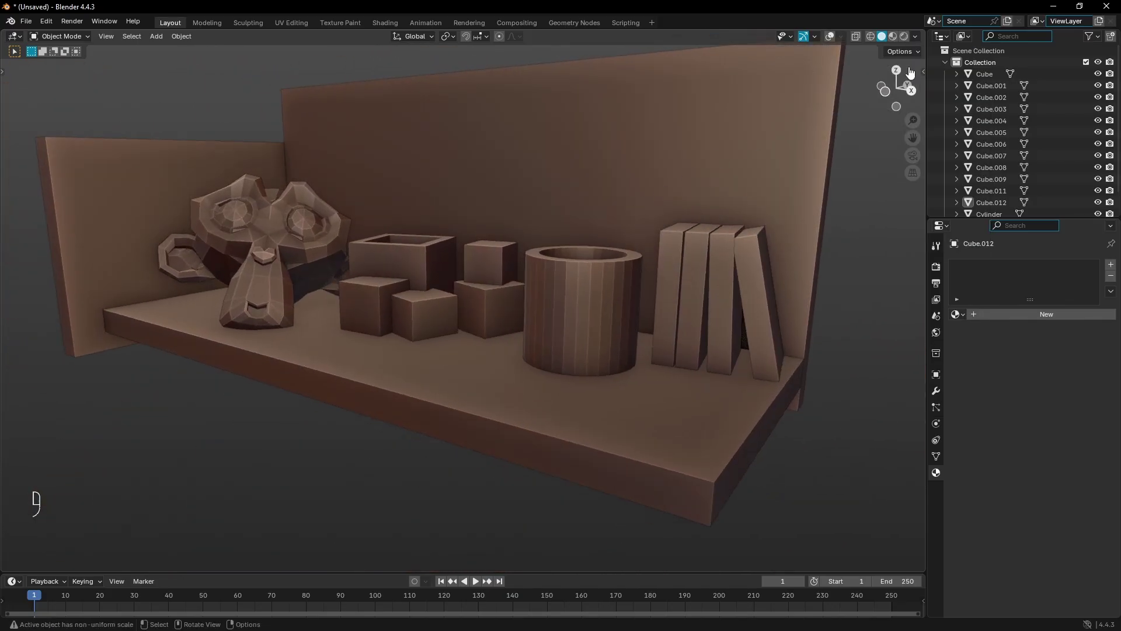
# Apply the red MatCap and inspect the shelf from several angles.
pyautogui.click(916, 36)
pyautogui.click(906, 128)
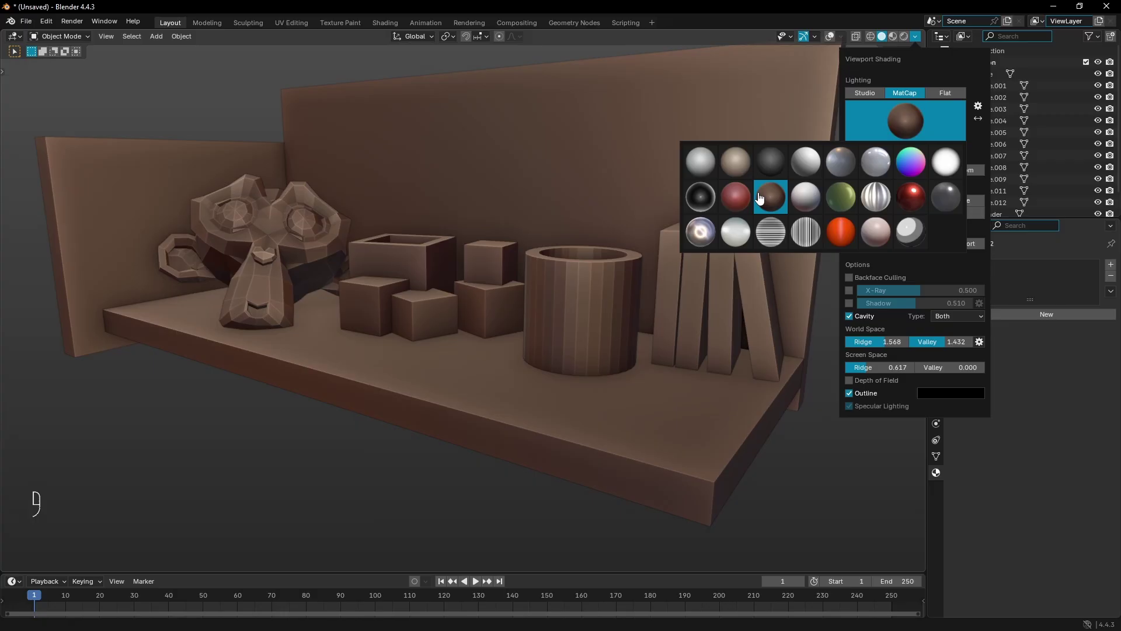
pyautogui.click(735, 196)
pyautogui.moveTo(706, 220); pyautogui.dragTo(662, 267, button='middle')
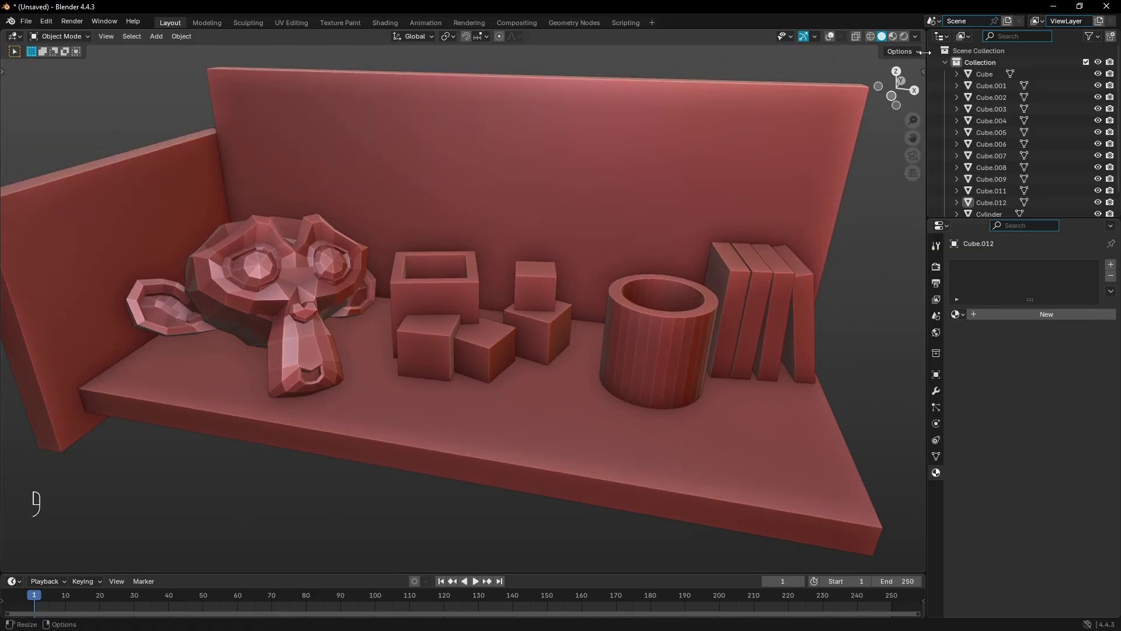
pyautogui.click(916, 36)
pyautogui.moveTo(722, 257)
pyautogui.mouseDown(button='middle')
pyautogui.moveTo(673, 288)
pyautogui.moveTo(616, 285)
pyautogui.moveTo(637, 298)
pyautogui.mouseUp(button='middle')
pyautogui.scroll(2, 595, 295)
pyautogui.moveTo(561, 294)
pyautogui.mouseDown(button='middle')
pyautogui.moveTo(578, 293)
pyautogui.moveTo(590, 257)
pyautogui.mouseUp(button='middle')
pyautogui.moveTo(458, 263); pyautogui.dragTo(629, 216, button='middle')
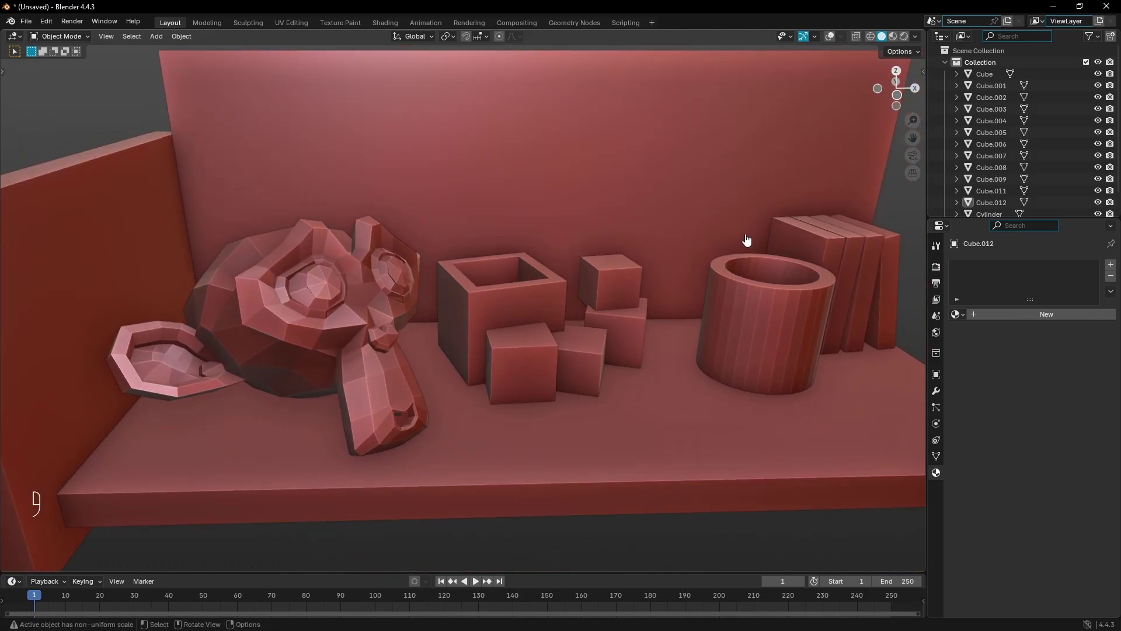
pyautogui.moveTo(747, 240); pyautogui.dragTo(674, 308, button='middle')
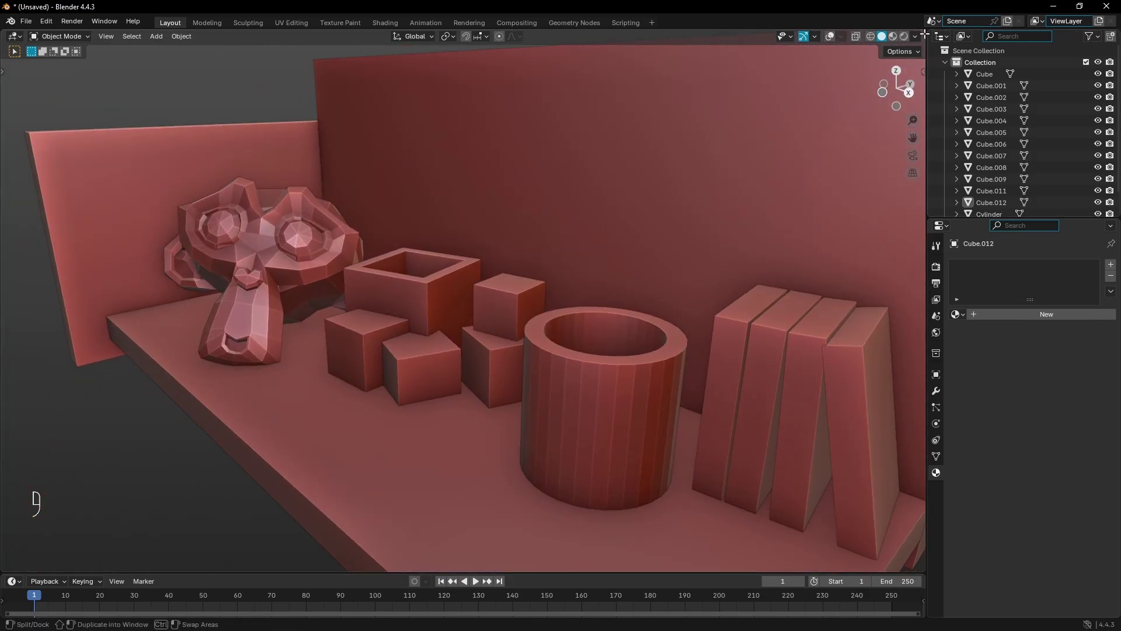
# Switch the solid view to a glossy dark-red MatCap.
pyautogui.click(915, 36)
pyautogui.click(918, 127)
pyautogui.click(919, 207)
pyautogui.moveTo(617, 268)
pyautogui.mouseDown(button='middle')
pyautogui.moveTo(633, 267)
pyautogui.moveTo(650, 233)
pyautogui.moveTo(678, 222)
pyautogui.moveTo(661, 248)
pyautogui.moveTo(744, 232)
pyautogui.moveTo(706, 215)
pyautogui.moveTo(722, 184)
pyautogui.moveTo(718, 199)
pyautogui.mouseUp(button='middle')
# Replace it with the striped white MatCap for a silvery metallic look.
pyautogui.click(916, 37)
pyautogui.click(906, 122)
pyautogui.click(876, 193)
pyautogui.click(915, 36)
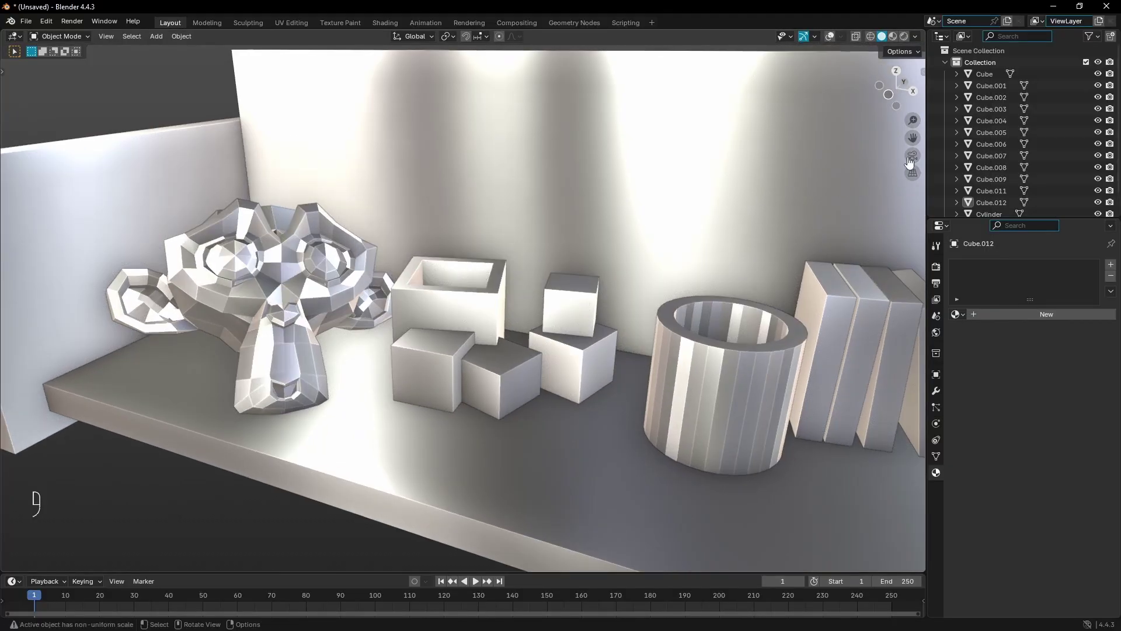
pyautogui.click(915, 37)
pyautogui.click(915, 214)
pyautogui.scroll(-5, 656, 284)
pyautogui.moveTo(656, 284); pyautogui.dragTo(696, 291, button='middle')
pyautogui.scroll(3, 675, 290)
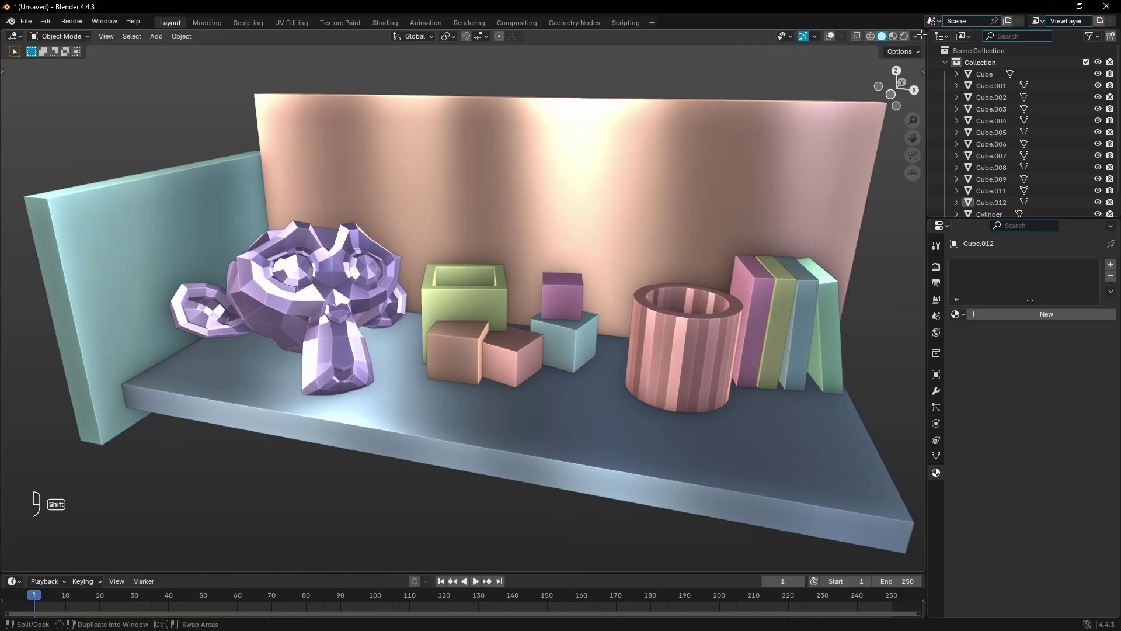
pyautogui.click(916, 36)
pyautogui.click(896, 136)
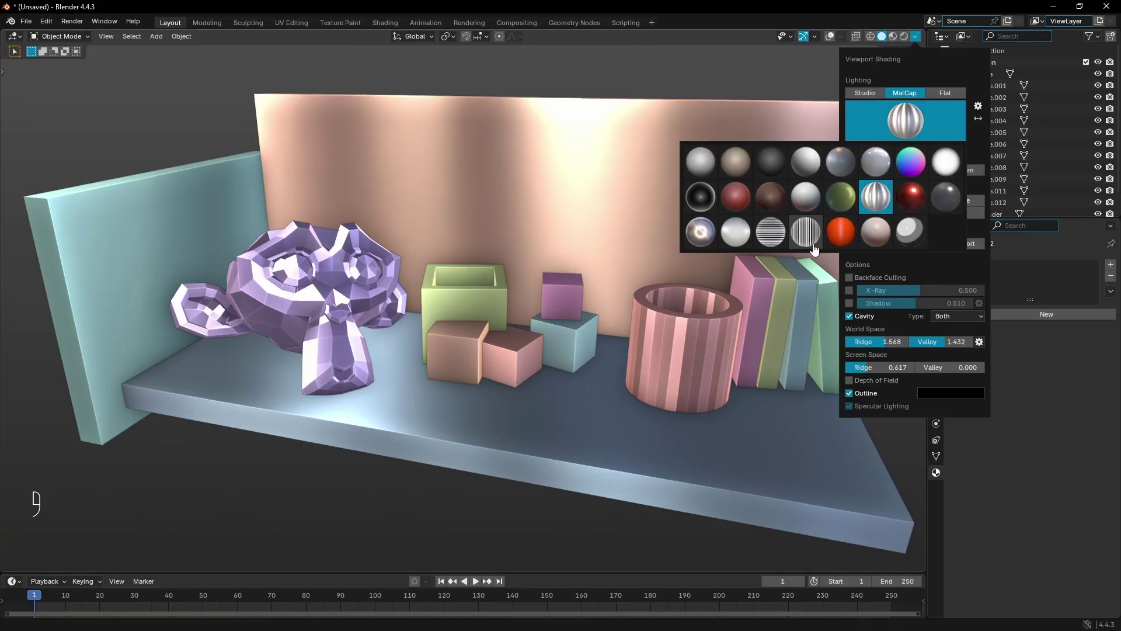
pyautogui.click(732, 202)
pyautogui.moveTo(723, 230)
pyautogui.mouseDown(button='middle')
pyautogui.moveTo(691, 245)
pyautogui.moveTo(693, 279)
pyautogui.mouseUp(button='middle')
pyautogui.click(915, 37)
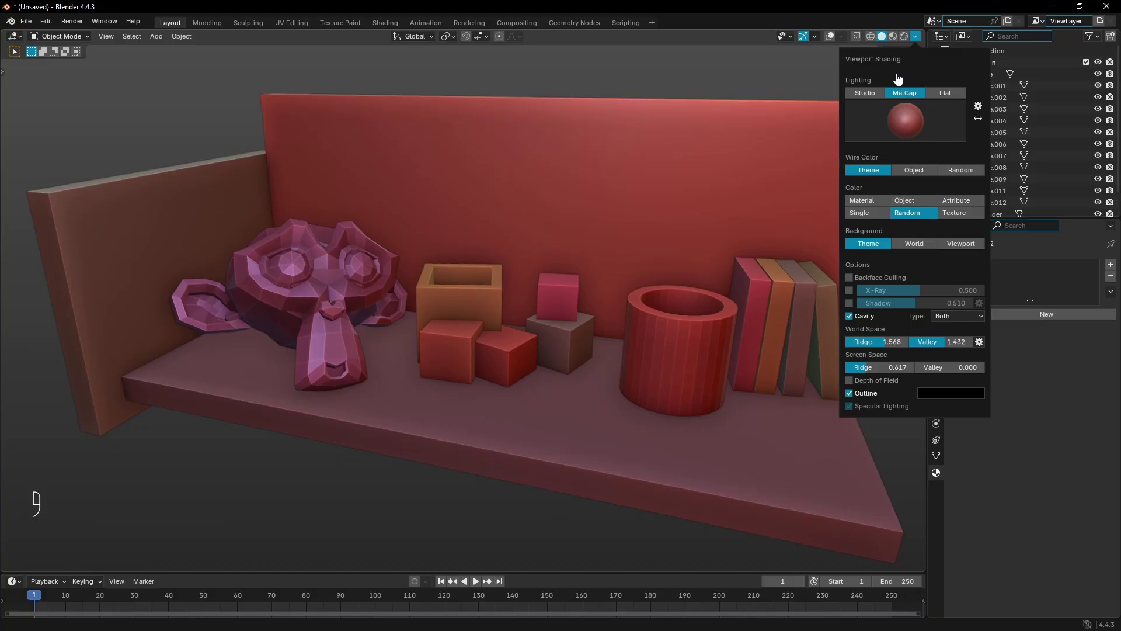
pyautogui.click(893, 119)
pyautogui.click(734, 218)
pyautogui.moveTo(734, 219)
pyautogui.mouseDown(button='middle')
pyautogui.moveTo(698, 242)
pyautogui.moveTo(708, 296)
pyautogui.moveTo(729, 255)
pyautogui.mouseUp(button='middle')
pyautogui.click(915, 37)
pyautogui.click(911, 132)
pyautogui.click(891, 173)
pyautogui.click(915, 37)
pyautogui.click(902, 119)
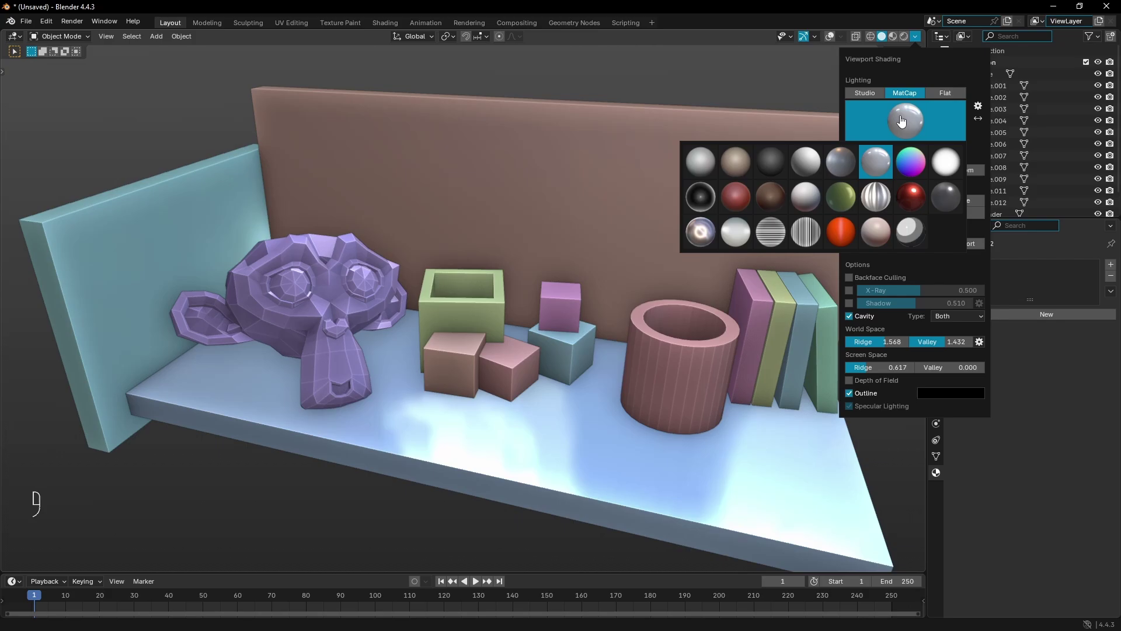
pyautogui.click(772, 165)
pyautogui.moveTo(658, 243)
pyautogui.mouseDown(button='middle')
pyautogui.moveTo(683, 233)
pyautogui.moveTo(675, 257)
pyautogui.mouseUp(button='middle')
pyautogui.click(915, 37)
pyautogui.click(915, 122)
pyautogui.click(915, 238)
pyautogui.click(915, 36)
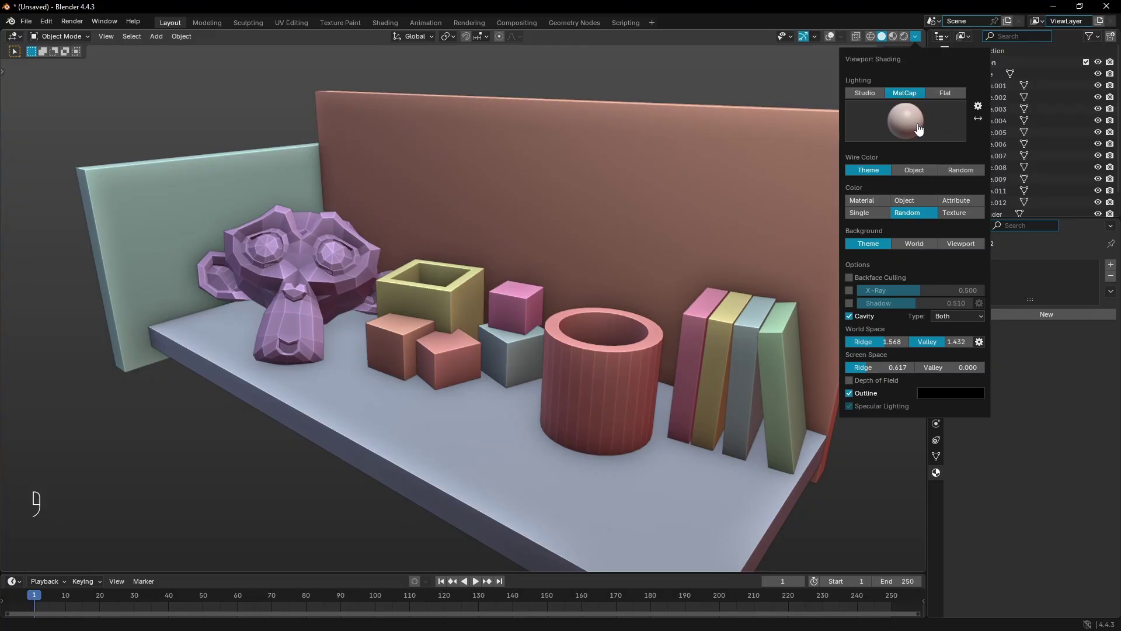
pyautogui.click(866, 203)
pyautogui.moveTo(649, 320)
pyautogui.mouseDown(button='middle')
pyautogui.moveTo(887, 345)
pyautogui.moveTo(75, 303)
pyautogui.moveTo(230, 320)
pyautogui.moveTo(334, 310)
pyautogui.moveTo(190, 291)
pyautogui.moveTo(215, 317)
pyautogui.moveTo(251, 322)
pyautogui.mouseUp(button='middle')
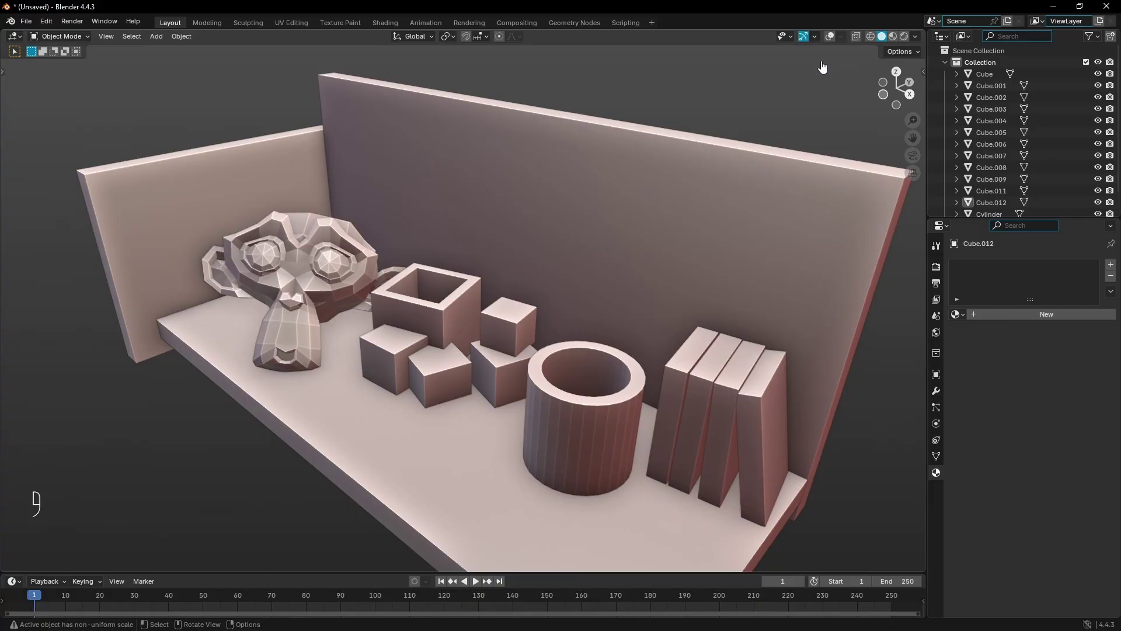
pyautogui.click(915, 36)
pyautogui.click(902, 120)
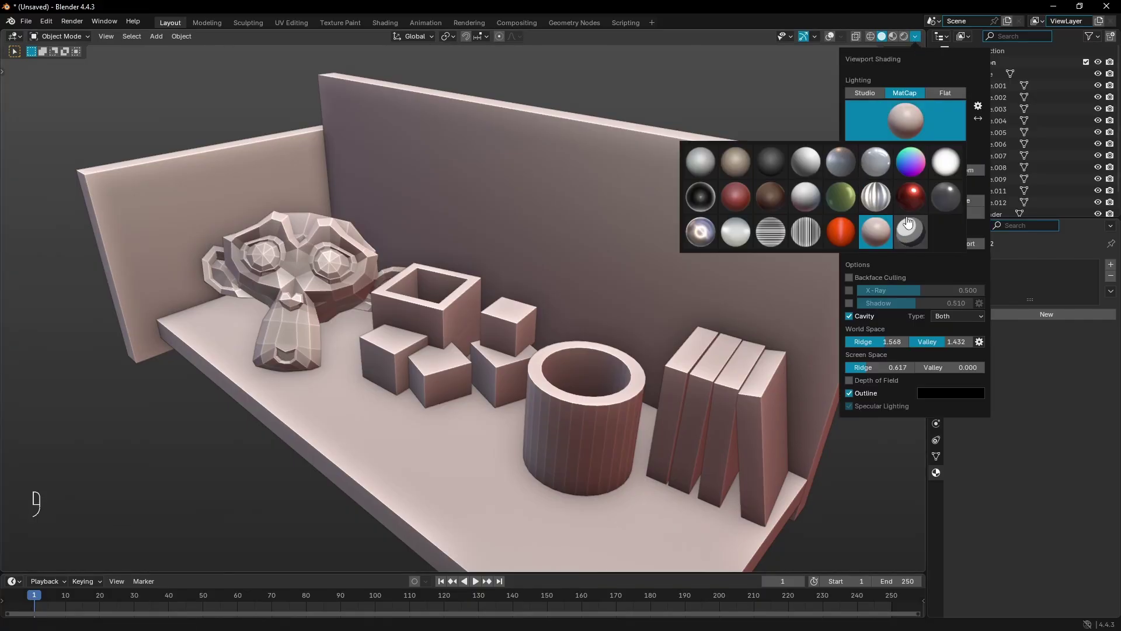
pyautogui.click(886, 208)
pyautogui.moveTo(760, 246); pyautogui.dragTo(594, 283, button='middle')
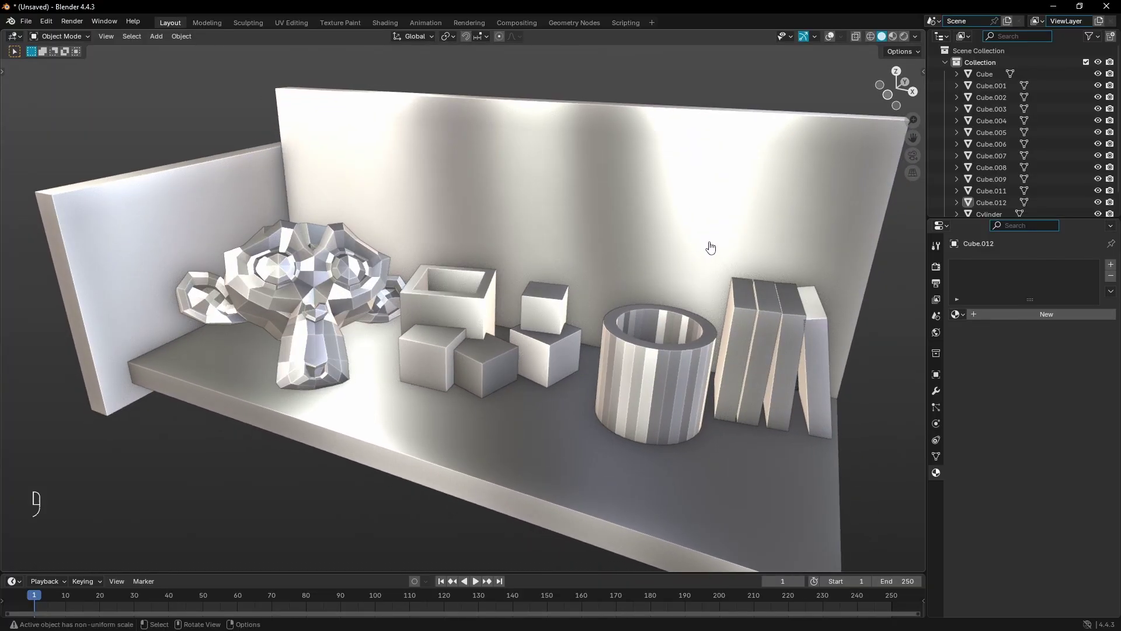